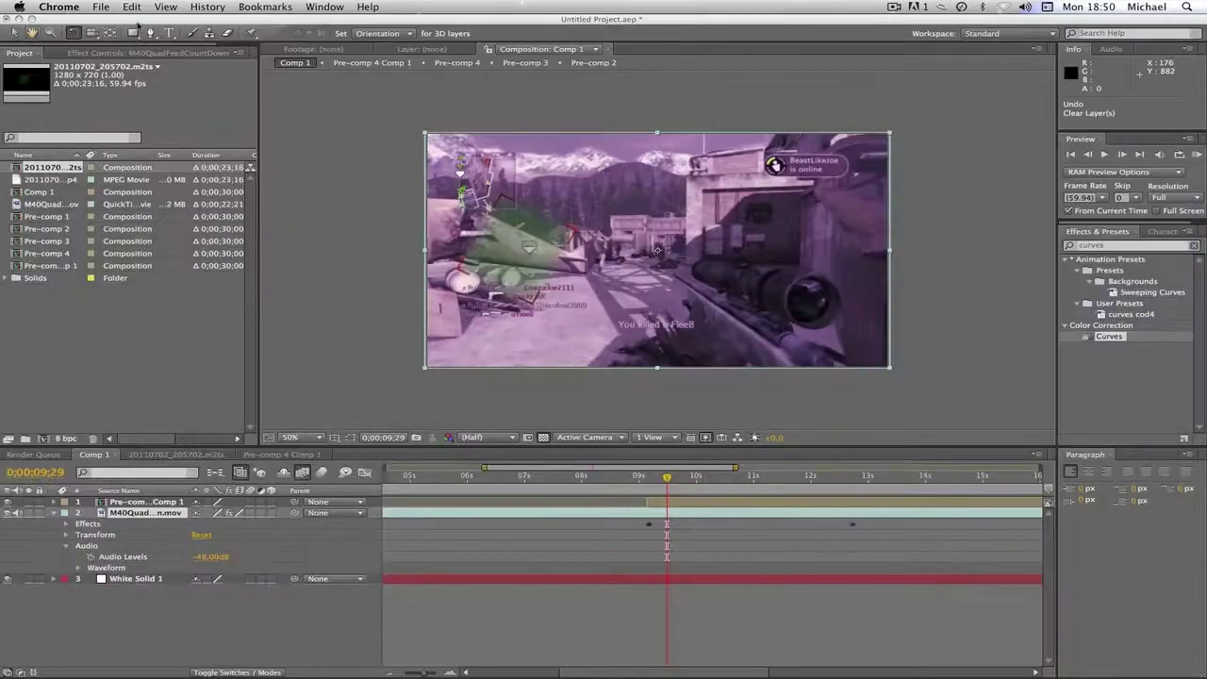
Scrub Comp 1 between 0;00;09;16 and 0;00;09;38 to preview the lock-on overlay.
left_click(139, 27)
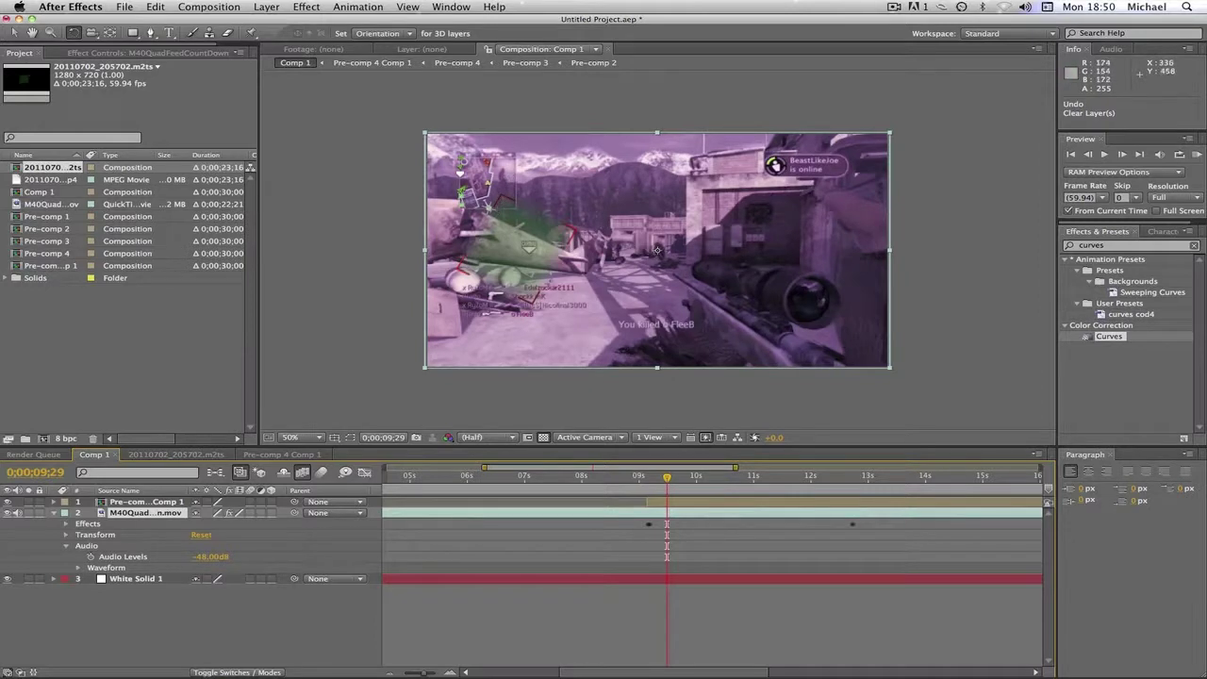
left_click(658, 479)
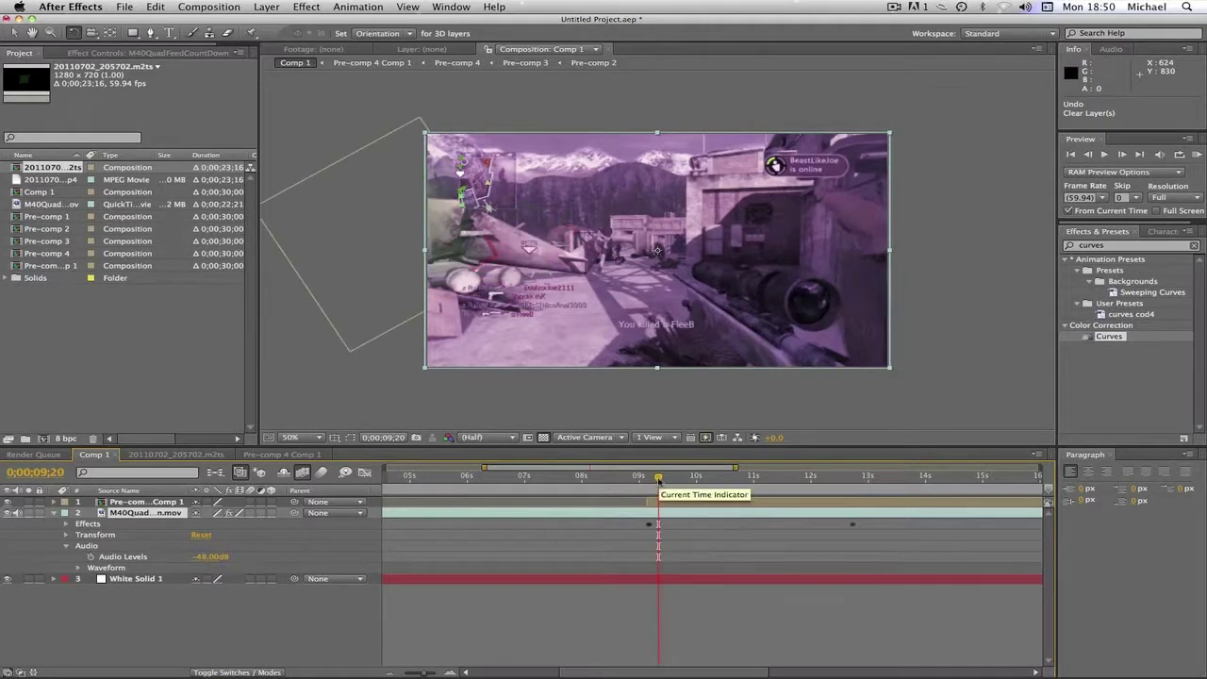
left_click_drag(658, 479, 654, 479)
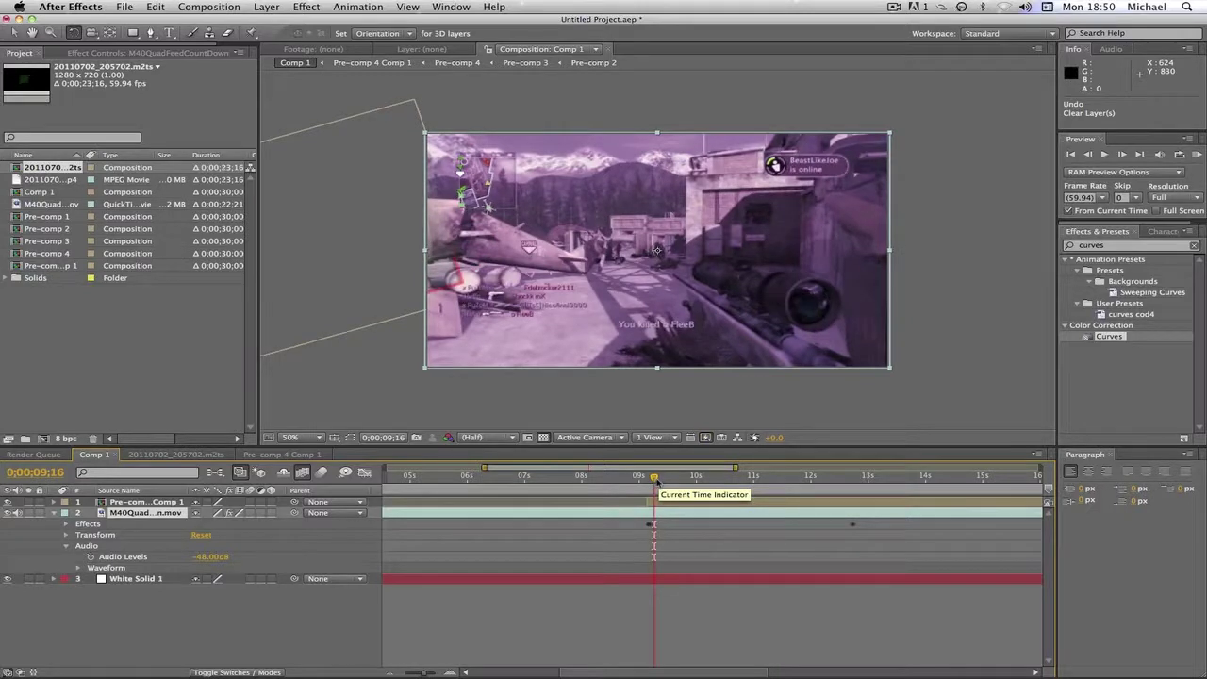
left_click_drag(656, 480, 678, 478)
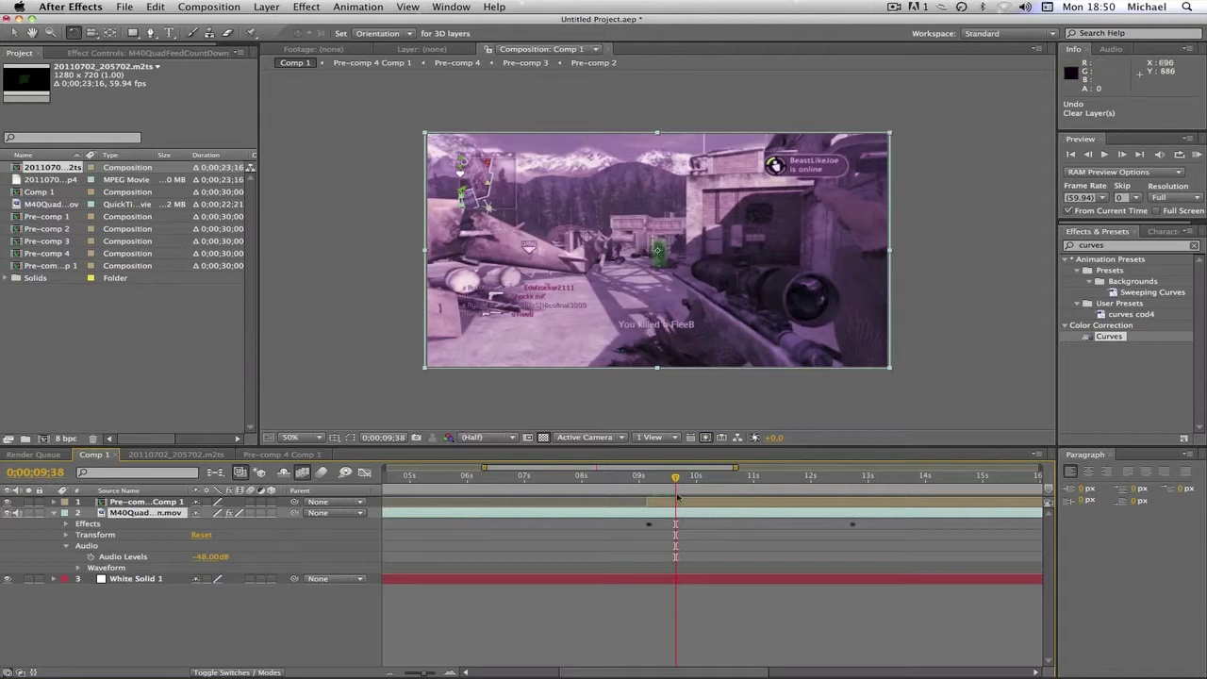
left_click_drag(676, 479, 663, 480)
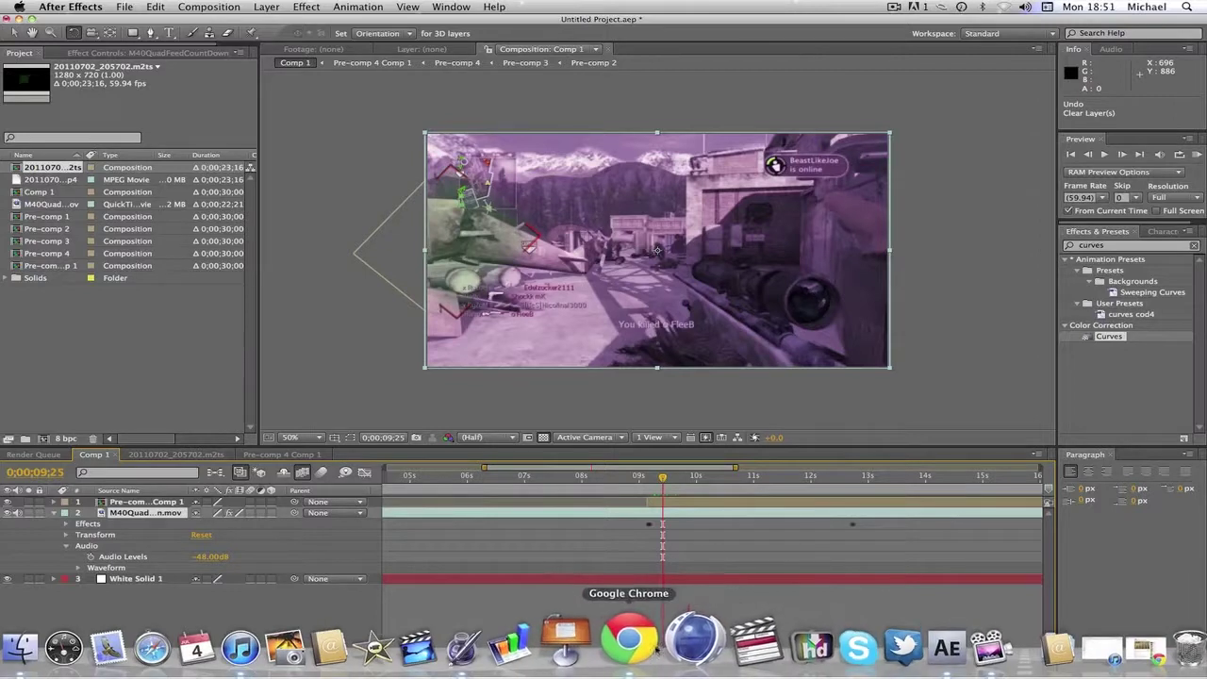
Bring up the reference video in the browser, selecting and then clearing part of its title.
left_click(650, 653)
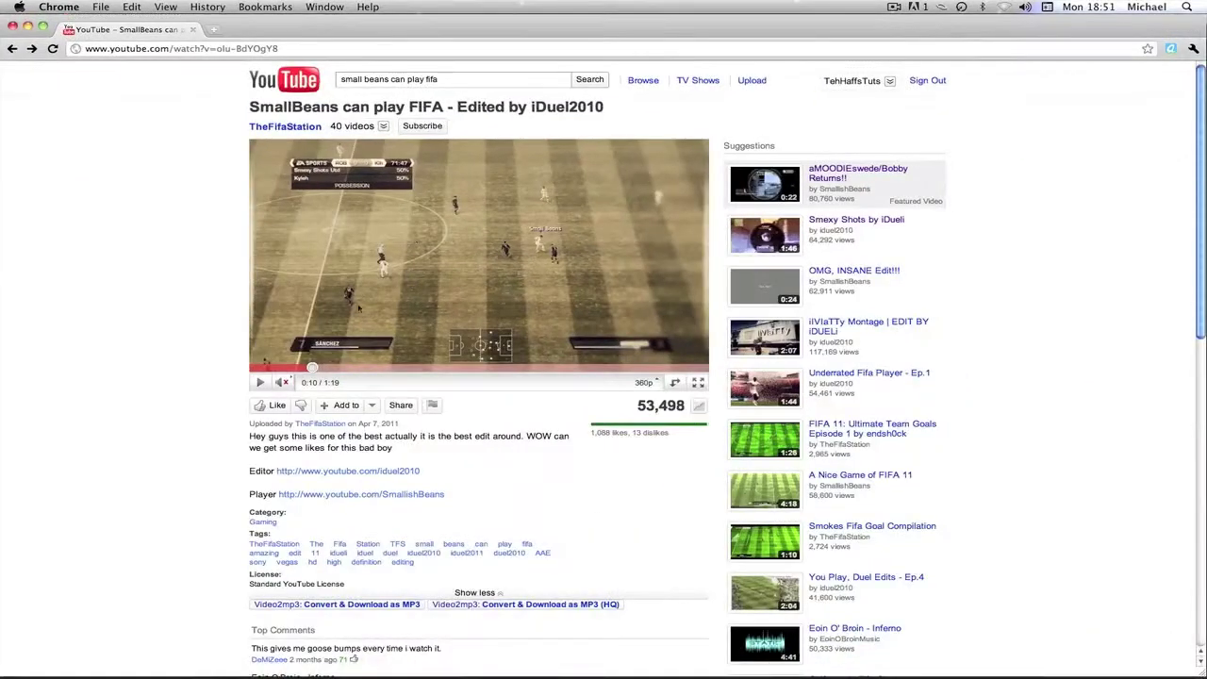
left_click_drag(605, 106, 529, 106)
left_click(611, 111)
left_click_drag(612, 111, 533, 107)
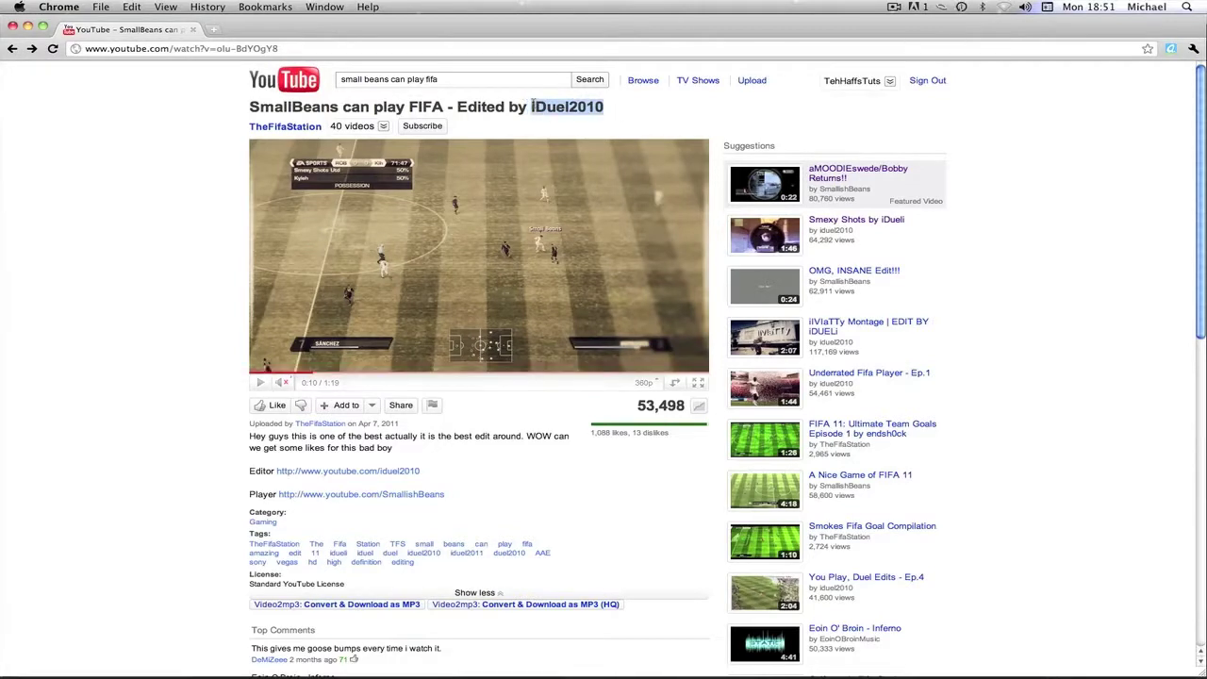
left_click_drag(611, 112, 531, 110)
left_click(531, 111)
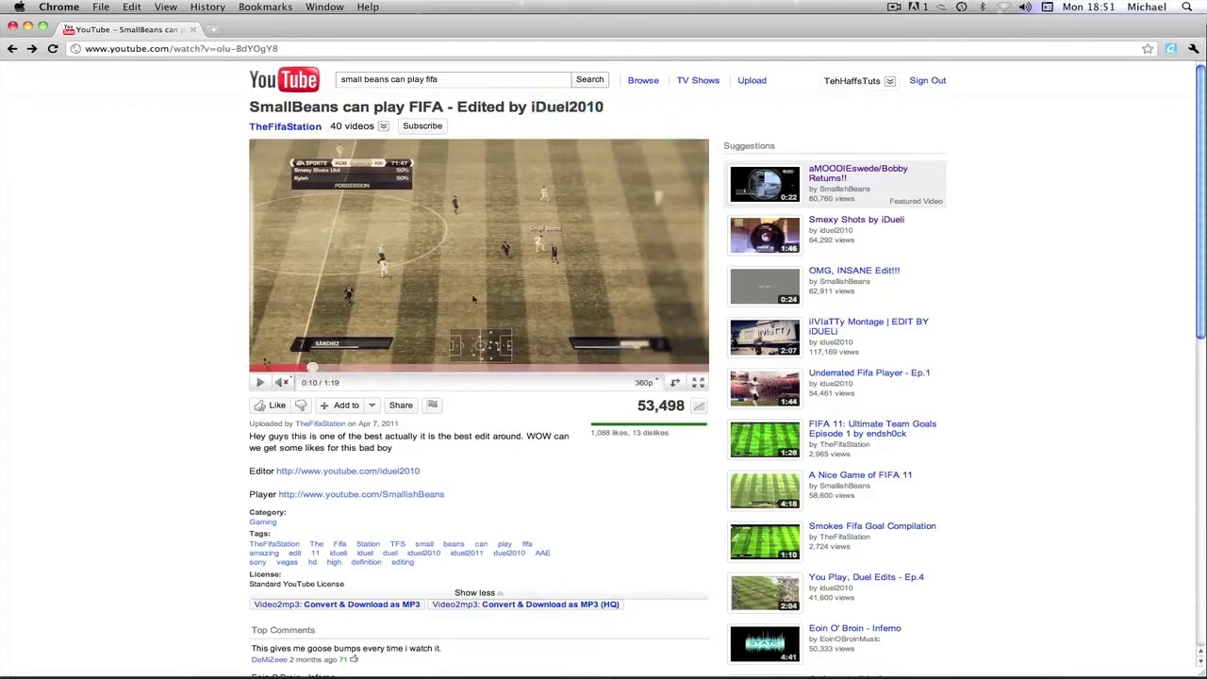
Play and pause the reference video around the lock-on brackets, then return to After Effects.
left_click(471, 281)
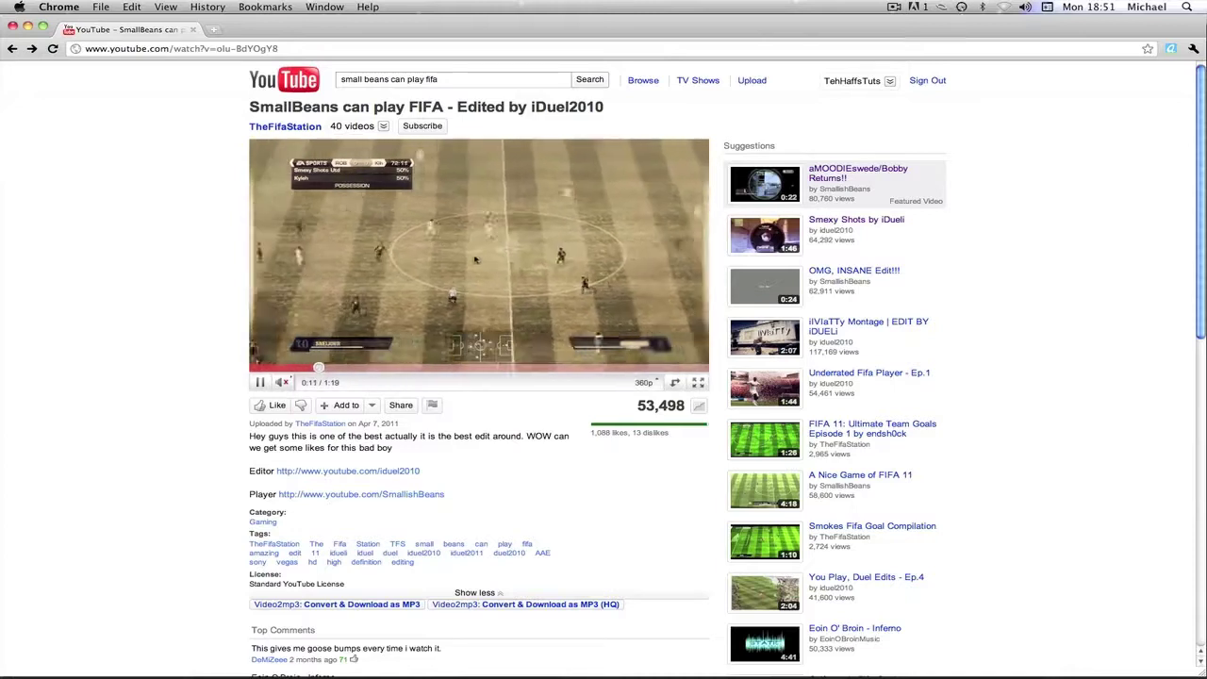
left_click(365, 195)
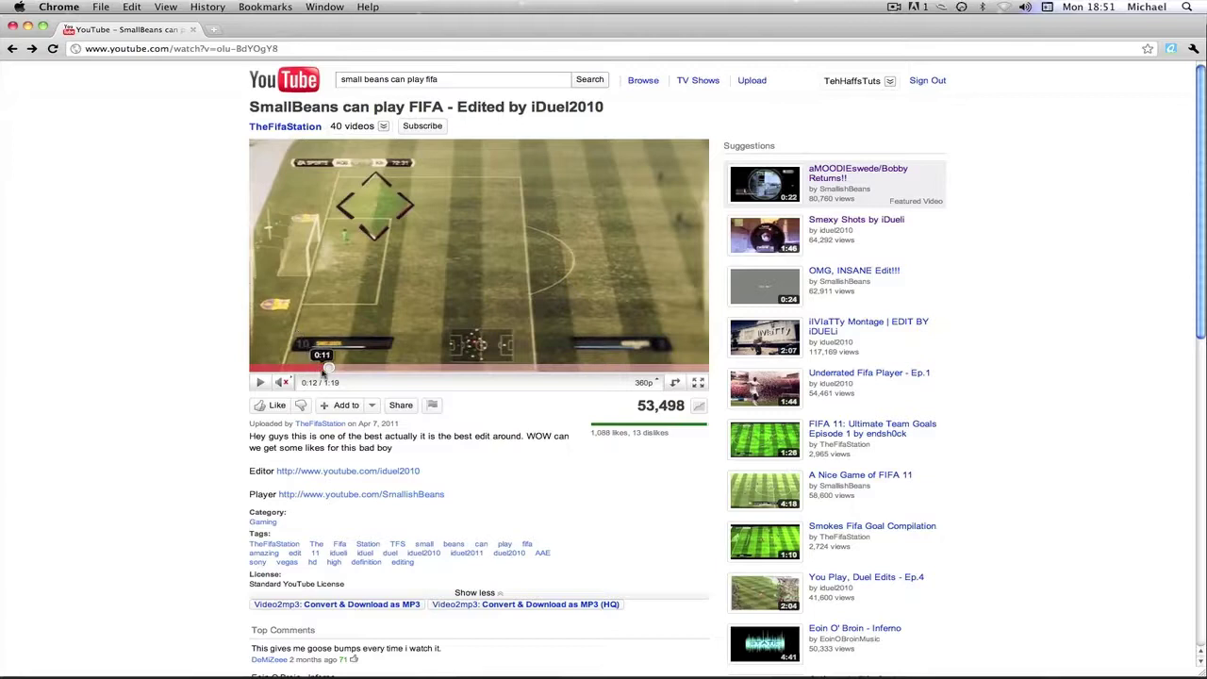
left_click(322, 367)
left_click(382, 335)
left_click(358, 193)
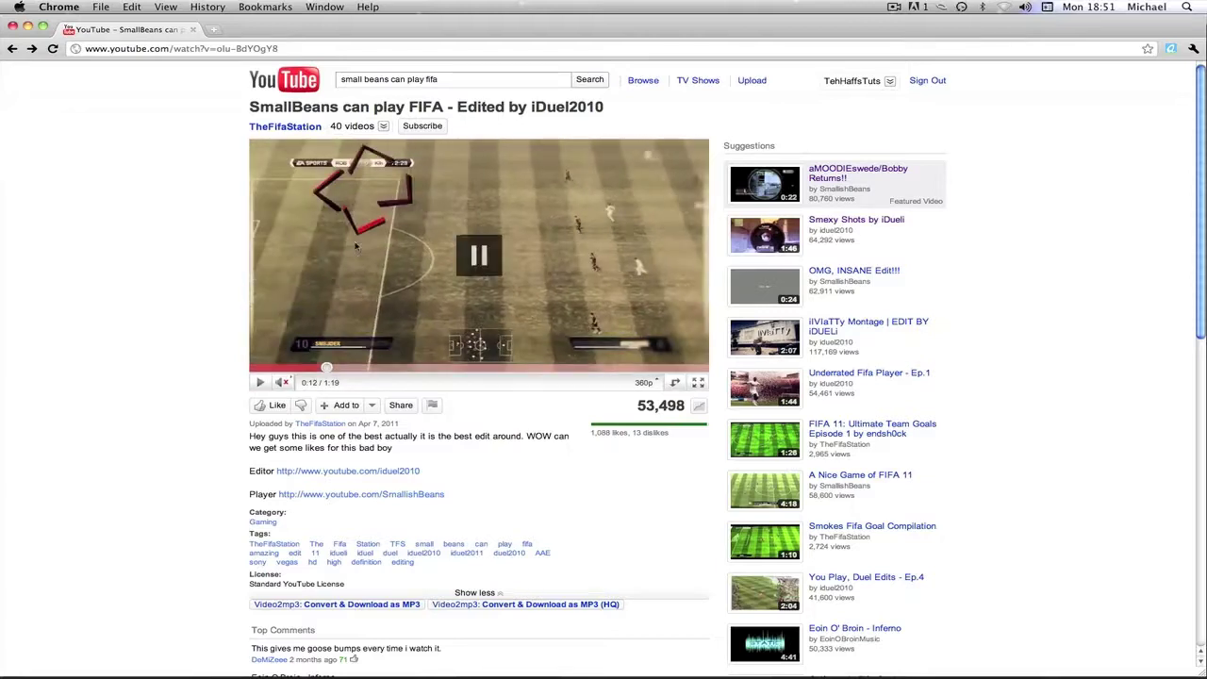
left_click(382, 221)
left_click(379, 207)
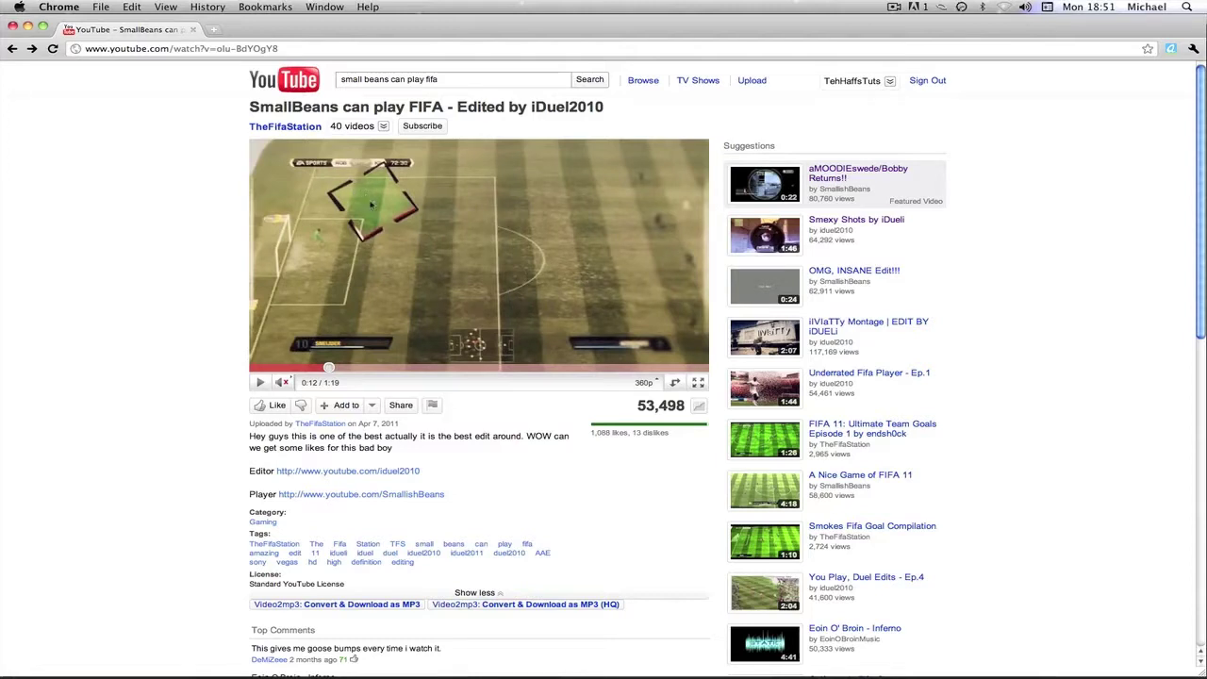
left_click(404, 207)
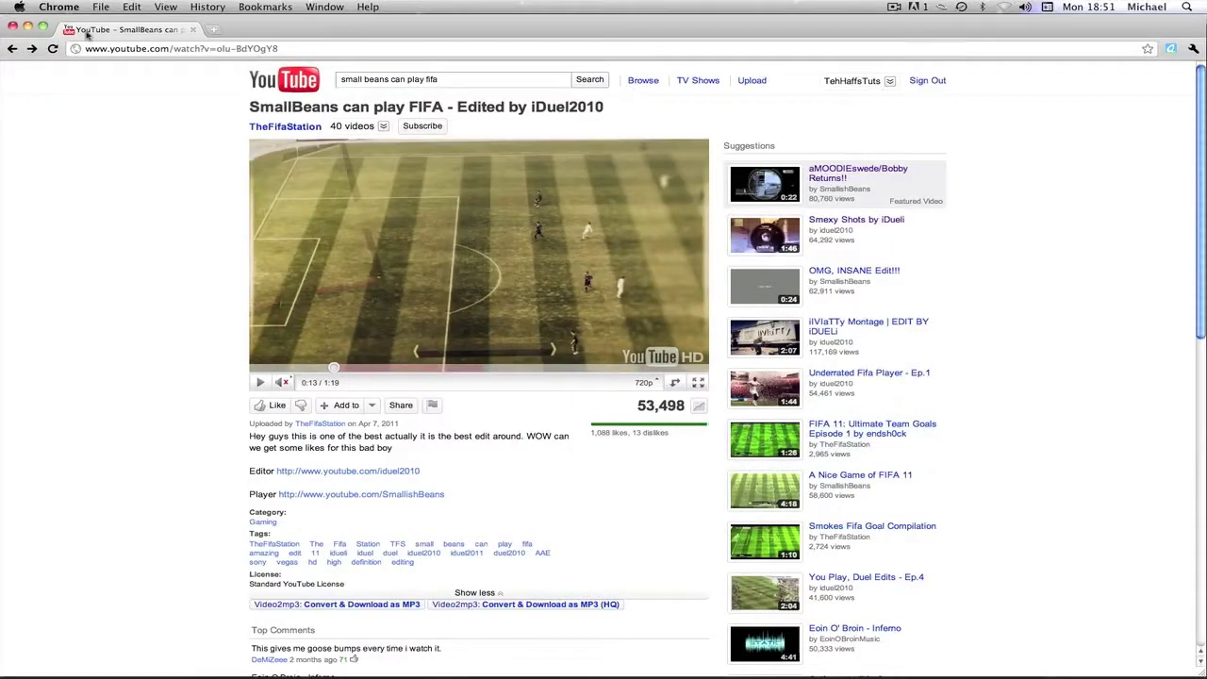
left_click(28, 26)
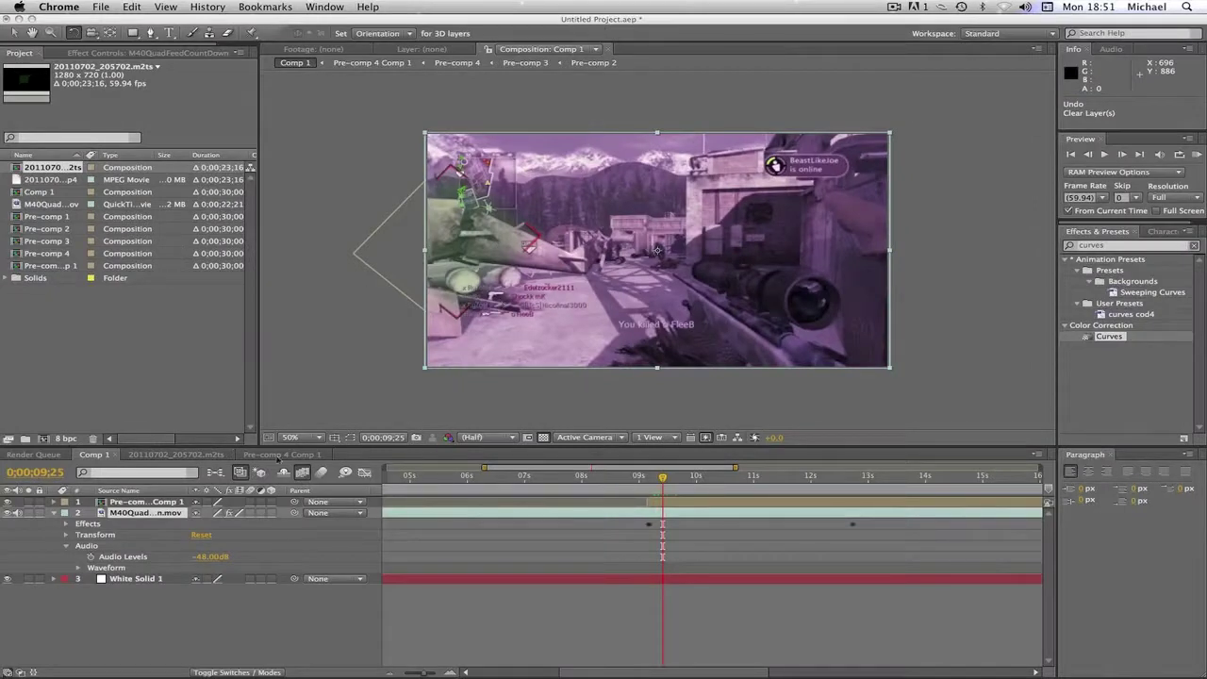
Inspect the Pre-comp 4 Comp 1 and 20110702_205702.m2ts compositions and their layers.
left_click(281, 454)
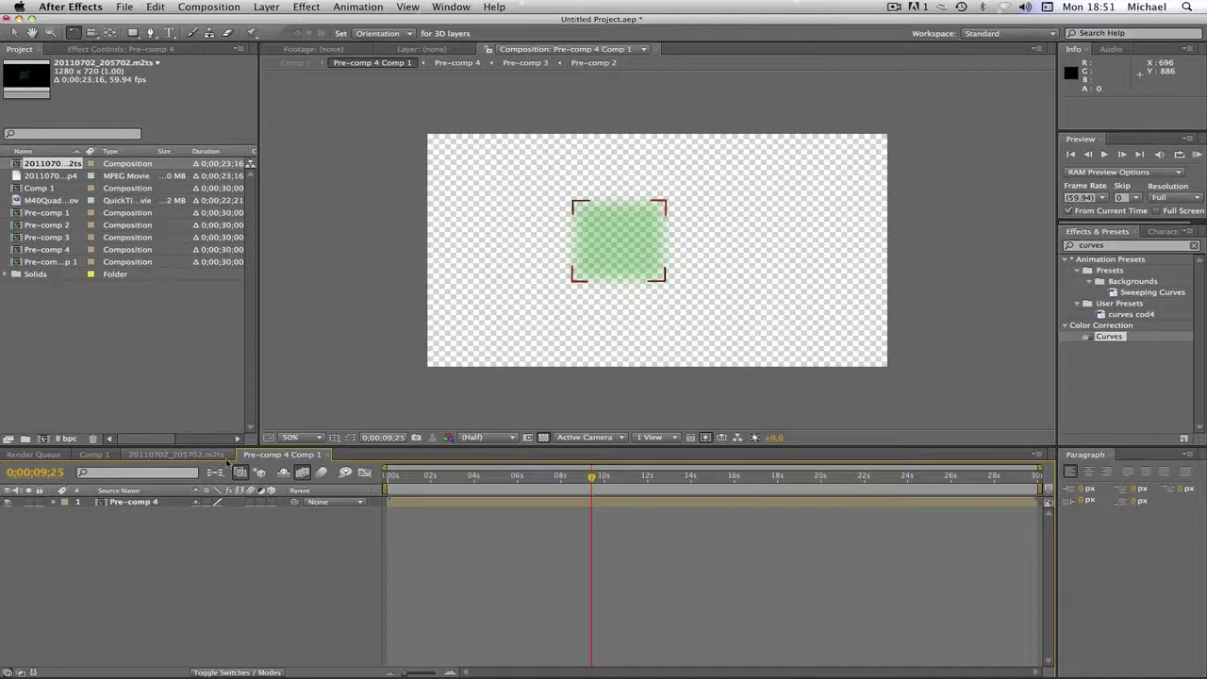
left_click(176, 454)
left_click(156, 504)
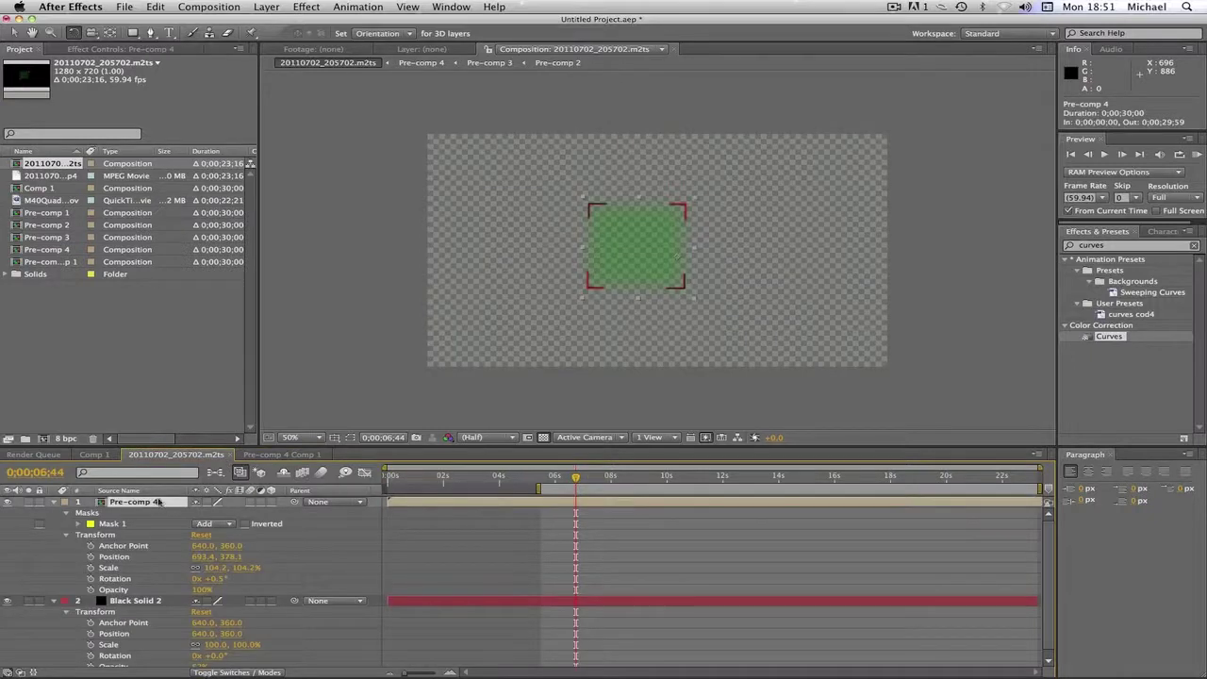
left_click(281, 453)
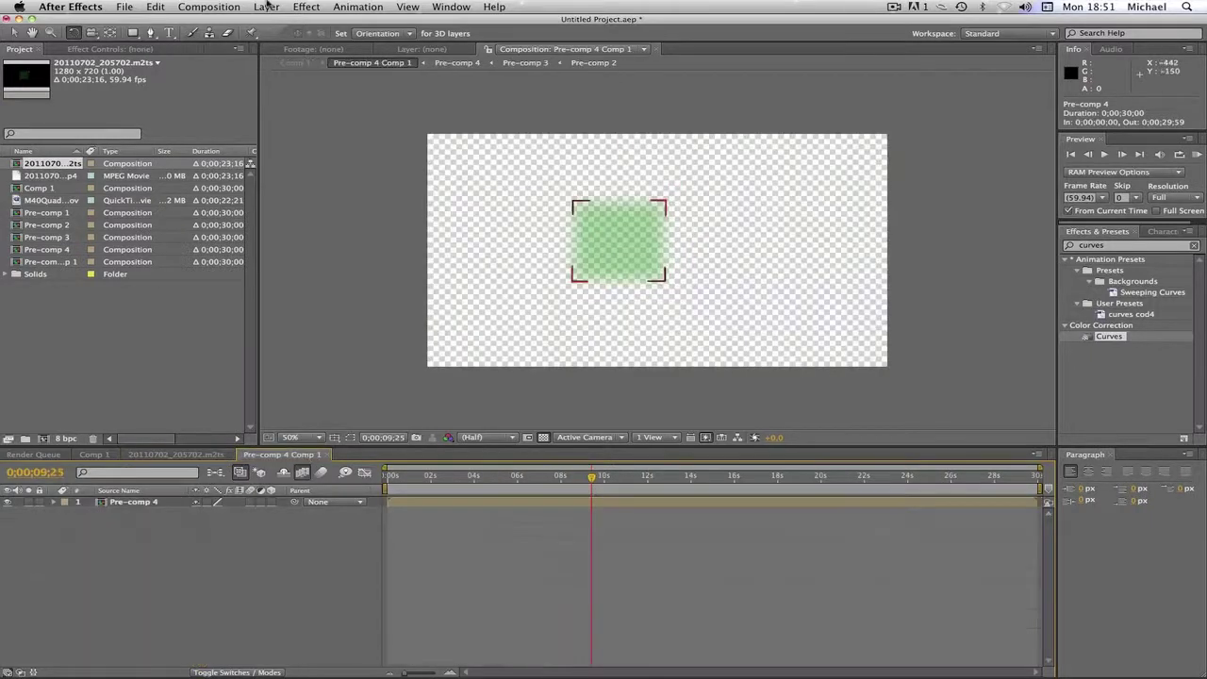
Create Comp 2 at 1280×720, 59.94 fps, 0;00;30;00 duration.
left_click(227, 8)
left_click(232, 24)
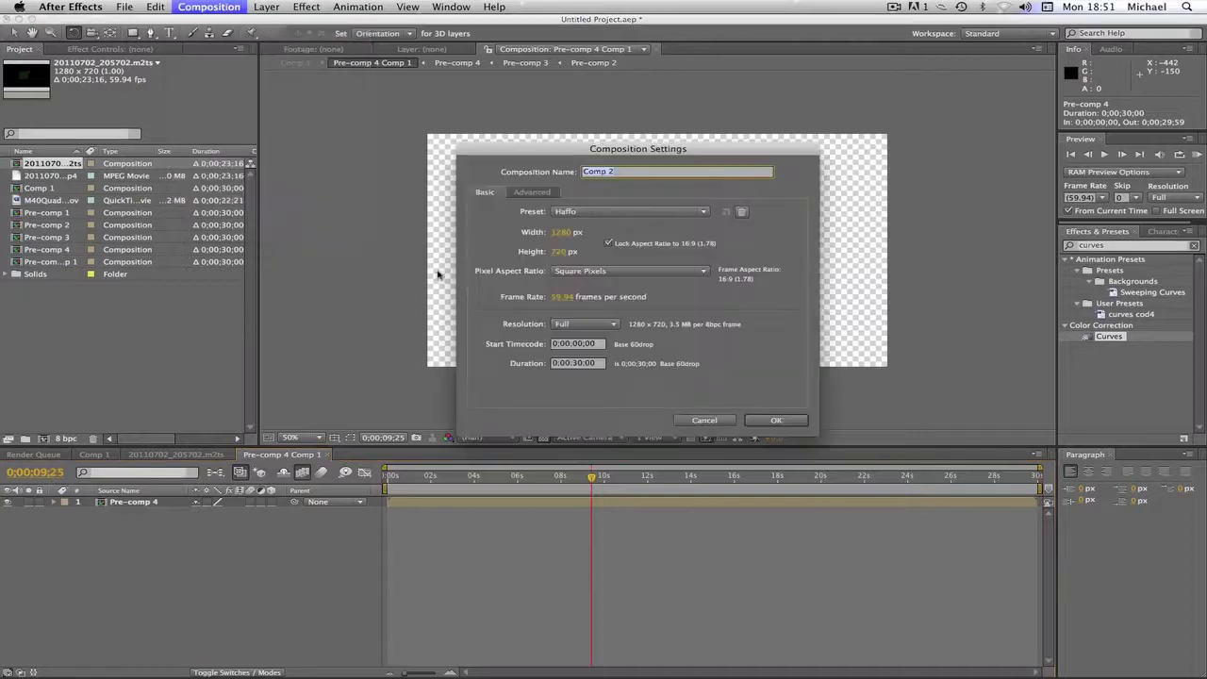
left_click(802, 420)
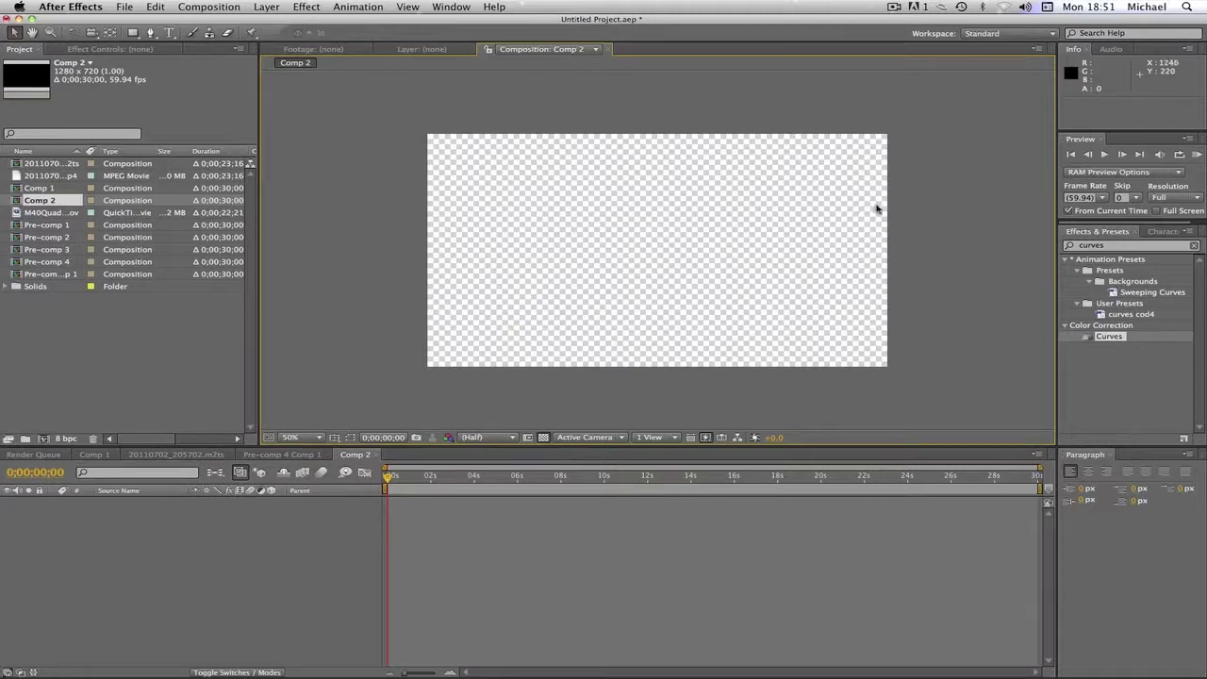
Step and scrub Comp 1's playhead from 0;00;09;25 to 0;00;10;14.
left_click(94, 455)
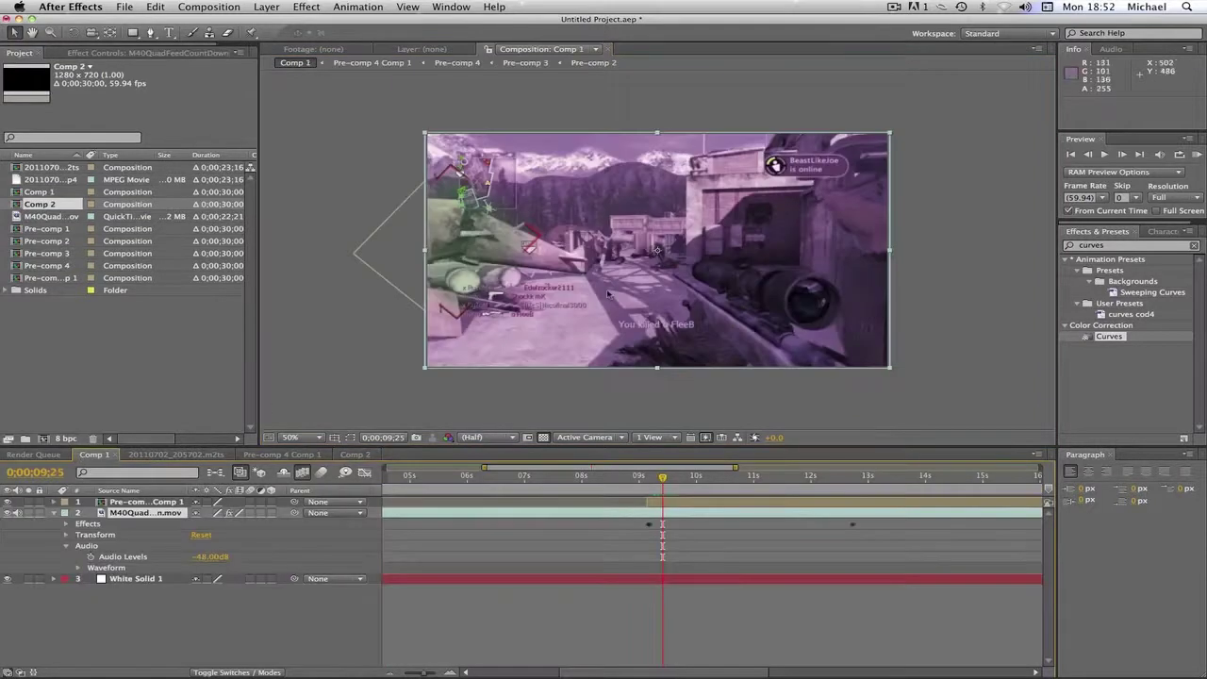
key("Page_Down")
key("Page_Down")
key("Page_Down")
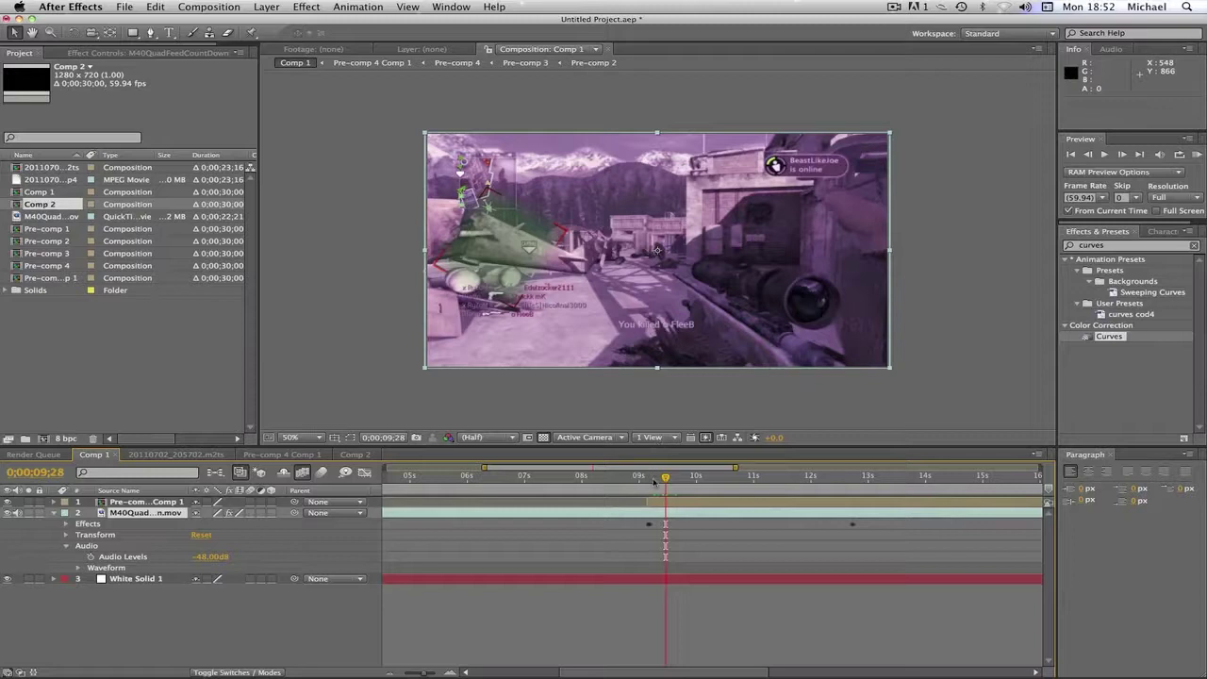
key("Page_Down")
key("Page_Down")
key("Page_Down")
key("Page_Down")
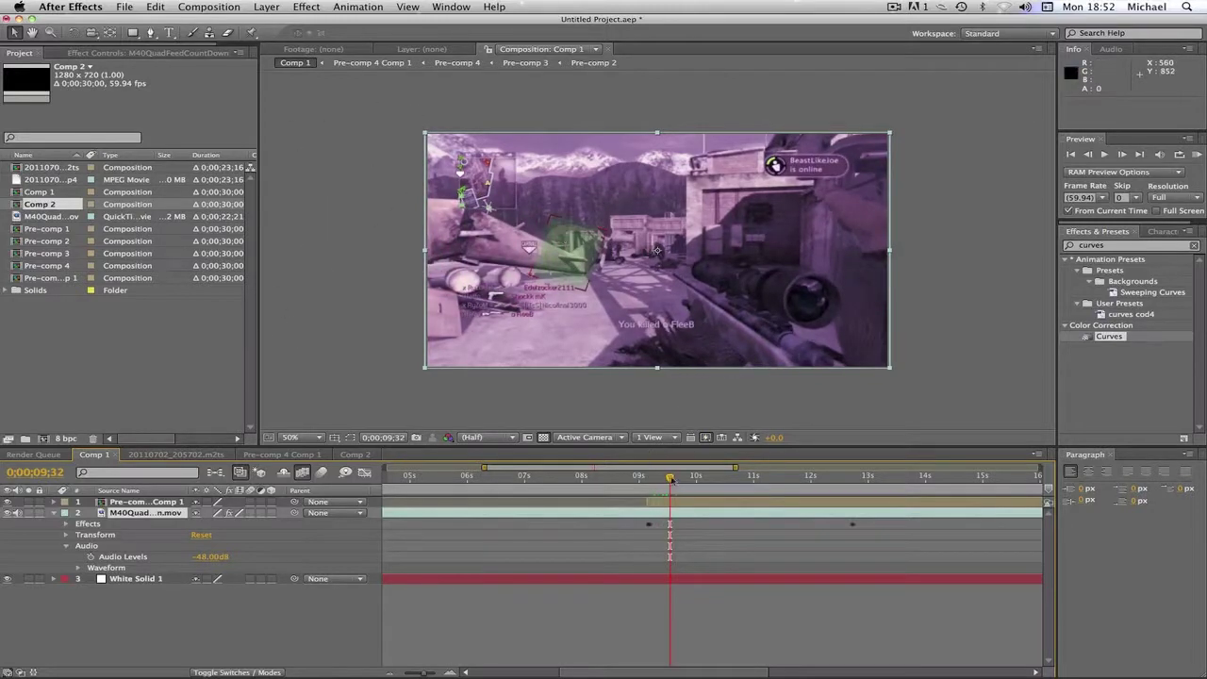
left_click_drag(669, 478, 682, 479)
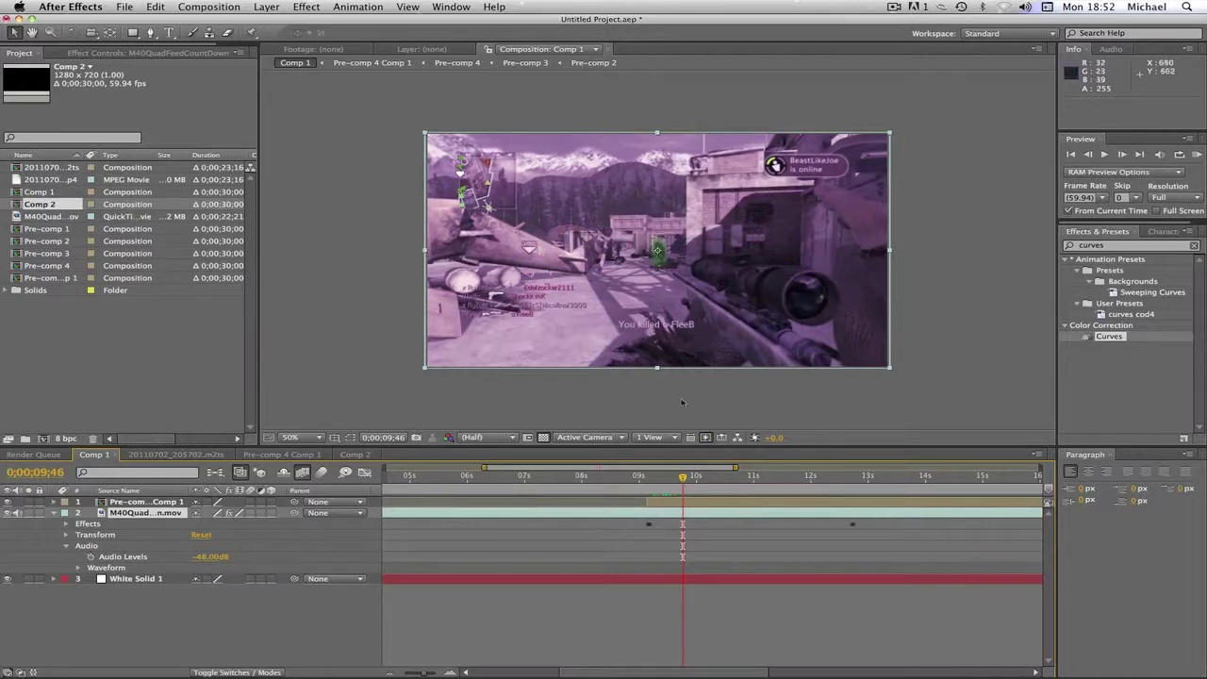
left_click(696, 478)
left_click(709, 478)
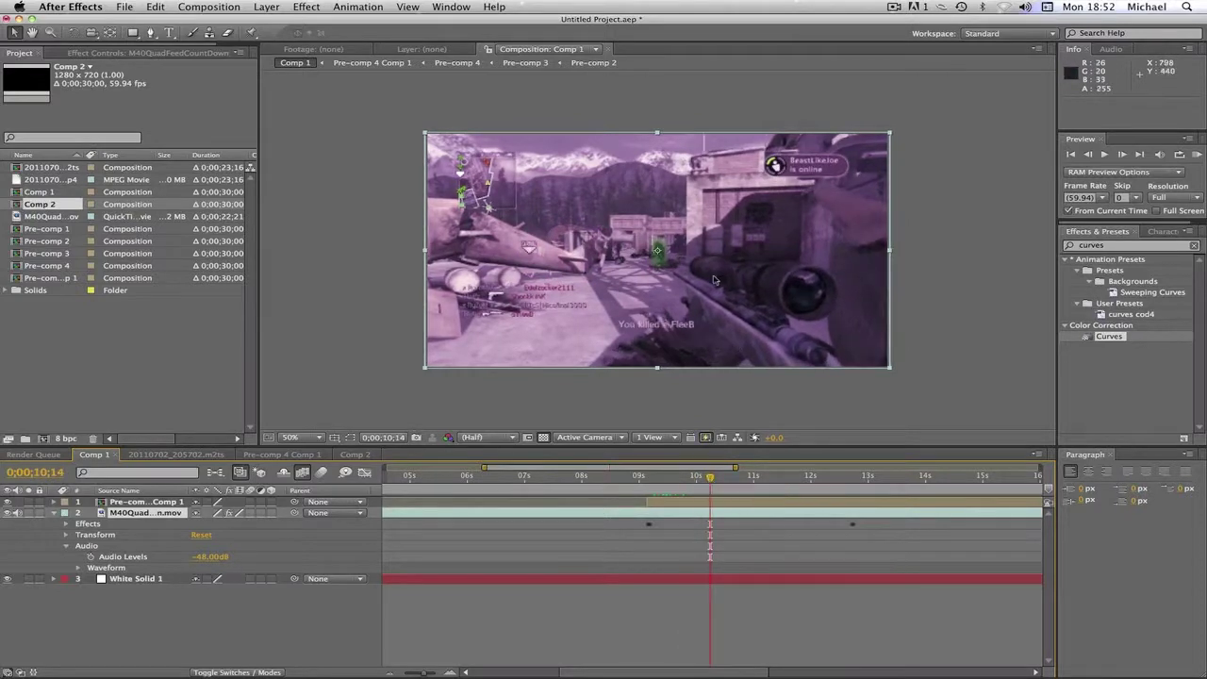
Add a black solid filling Comp 2.
left_click(355, 455)
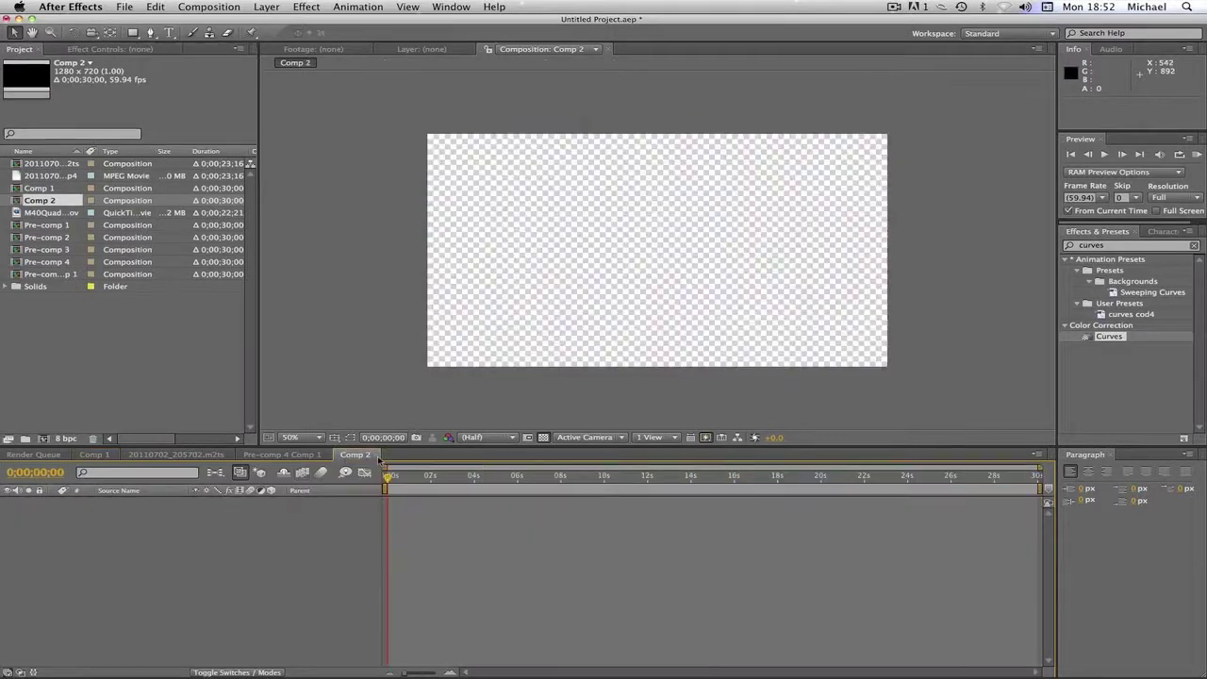
right_click(252, 519)
mouse_move(311, 524)
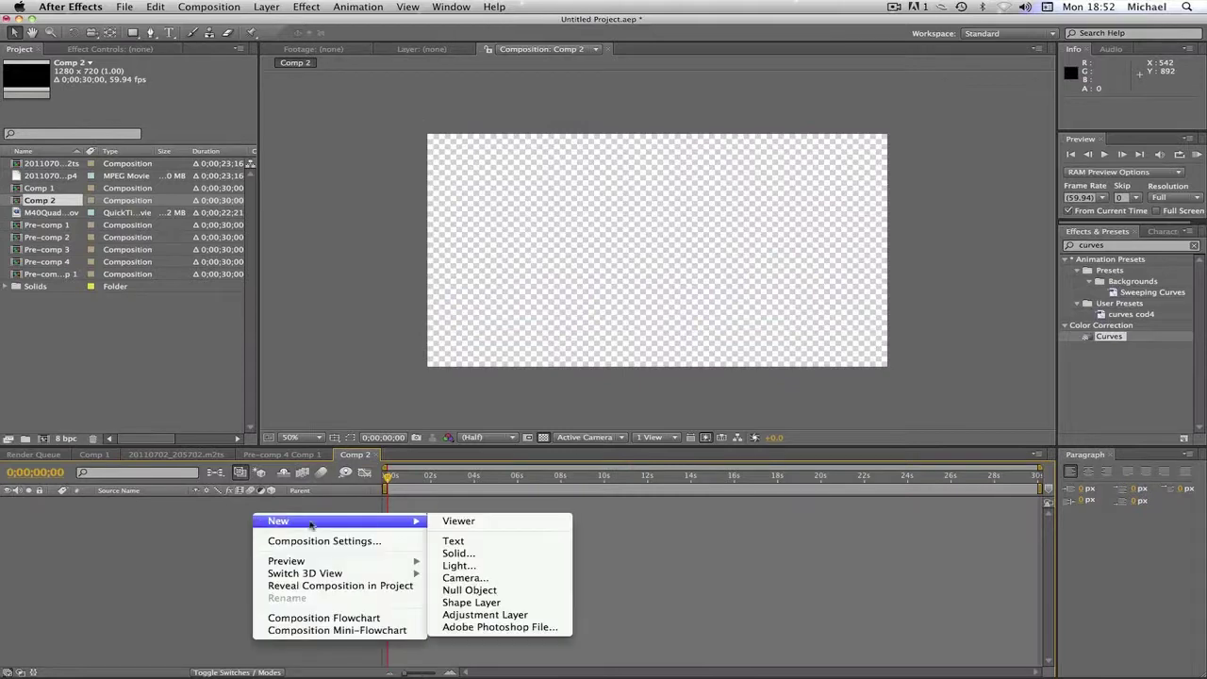
left_click(506, 557)
left_click(710, 464)
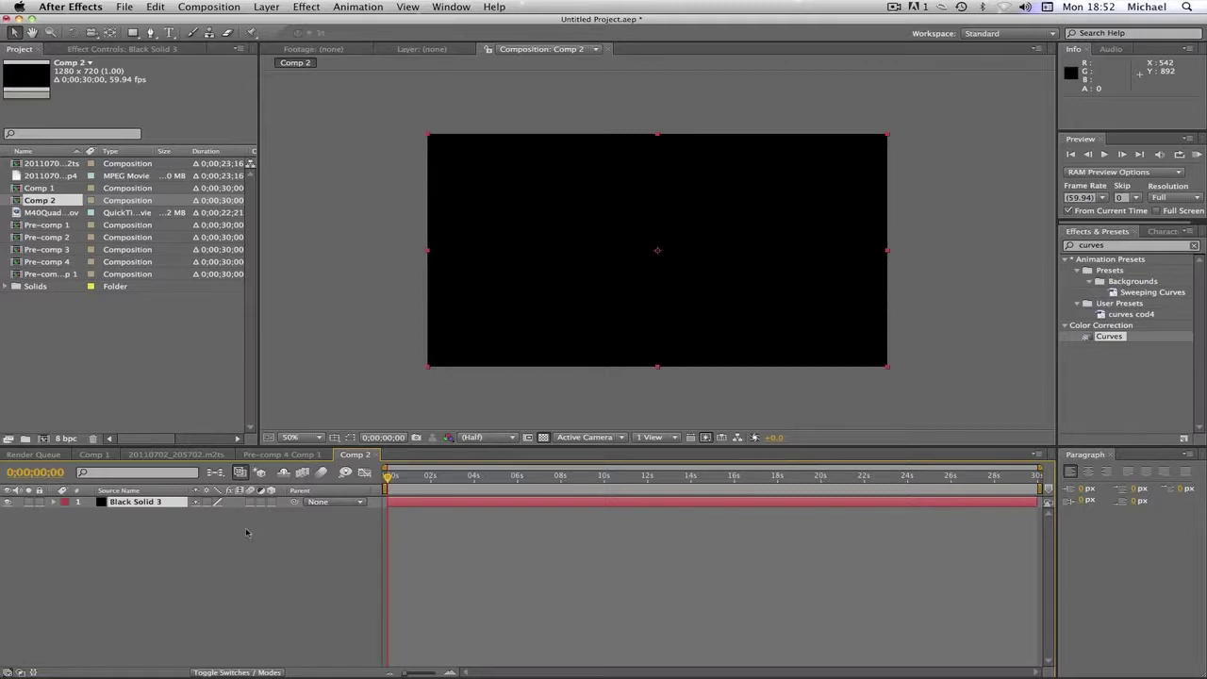
Add an adjustment layer above the black solid.
right_click(244, 535)
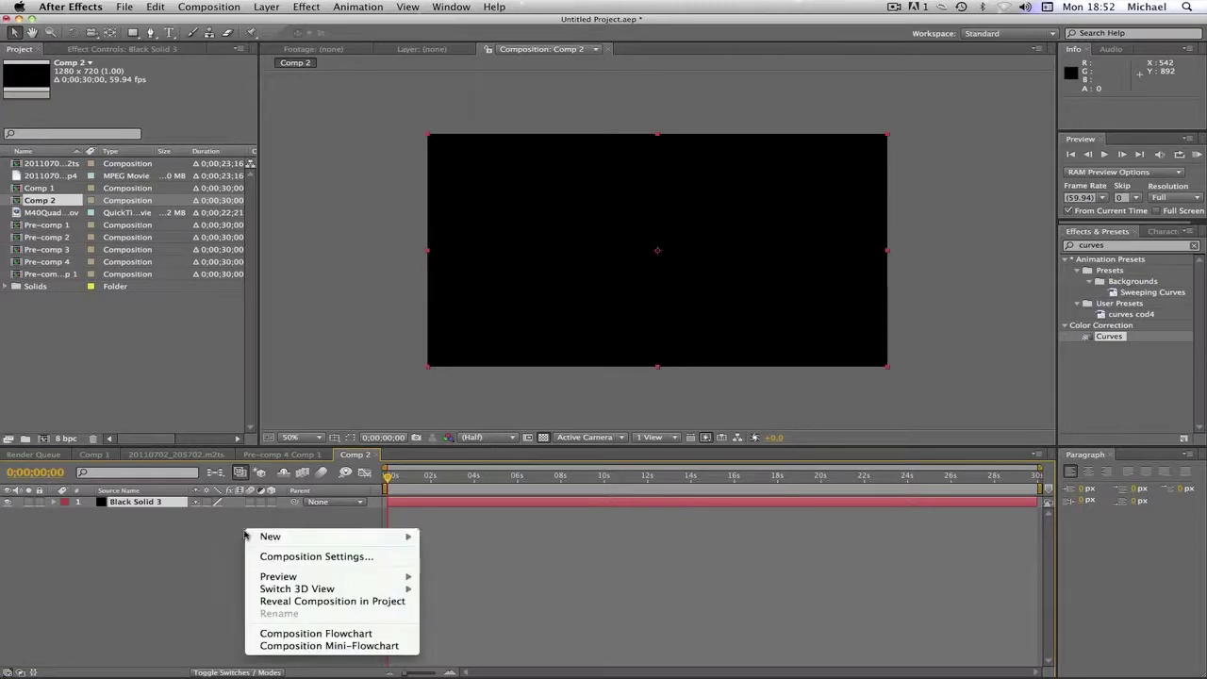
mouse_move(304, 538)
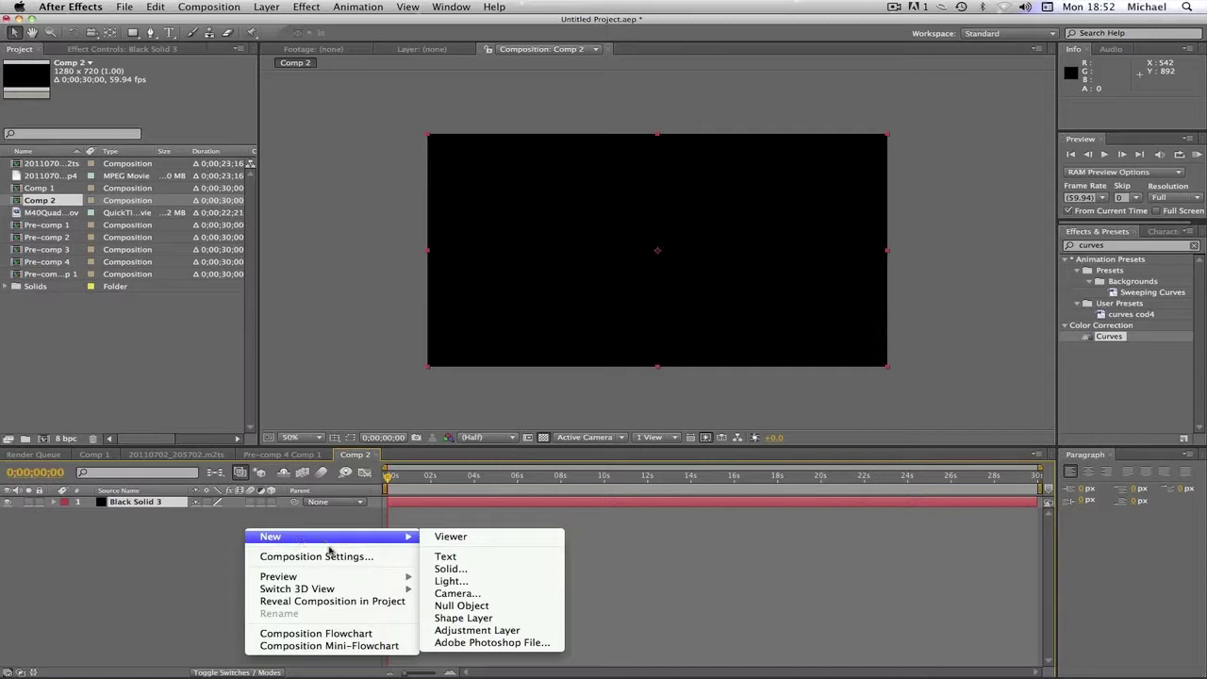
left_click(468, 630)
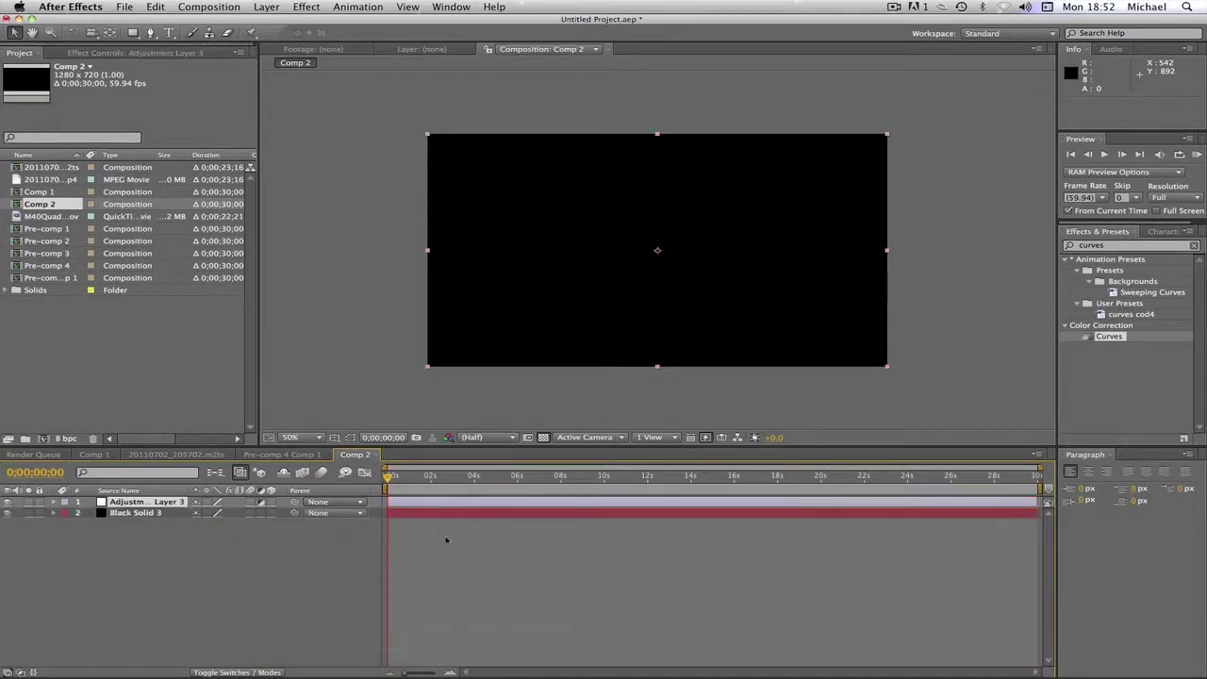
Draw an open L-shaped Mask 1 with the Pen tool on Adjustment Layer 3 and nudge its end point.
left_click(153, 34)
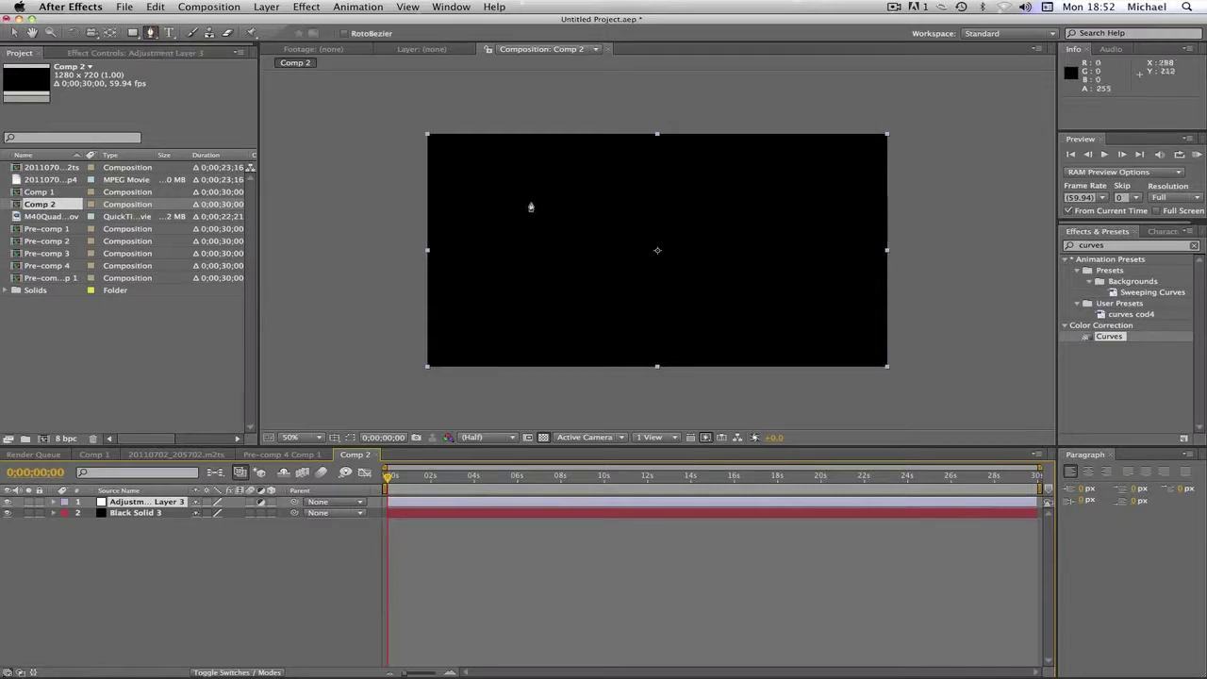
left_click(525, 185)
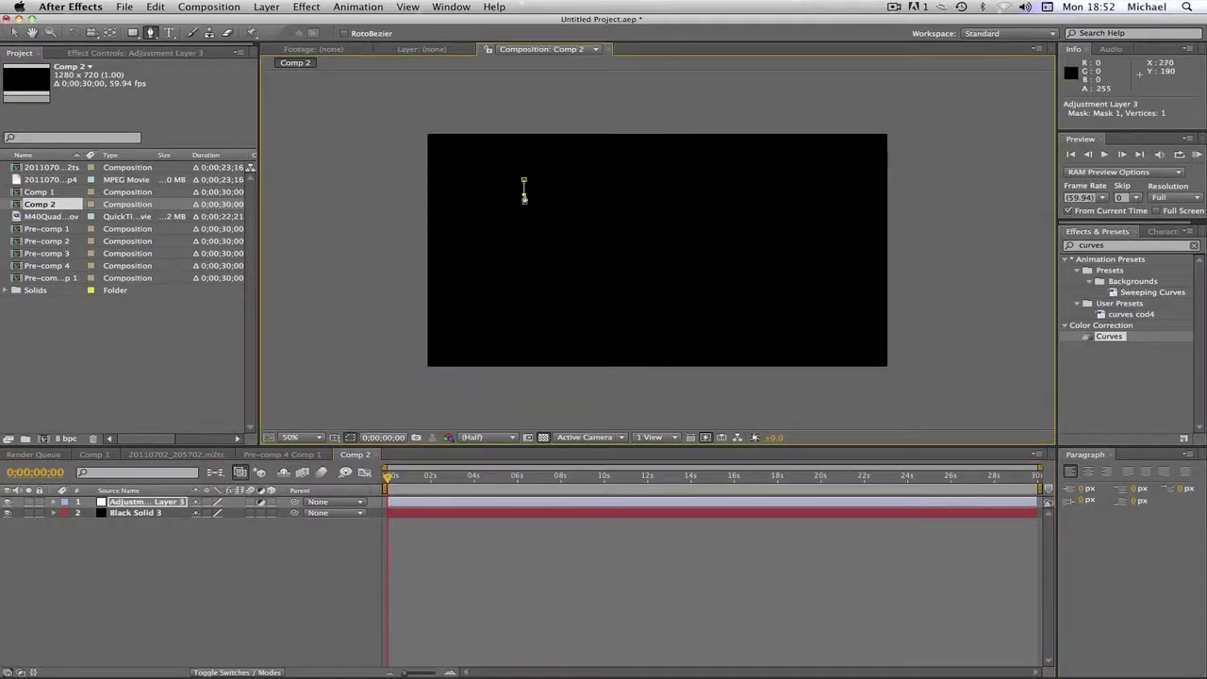
left_click(524, 195)
key("v")
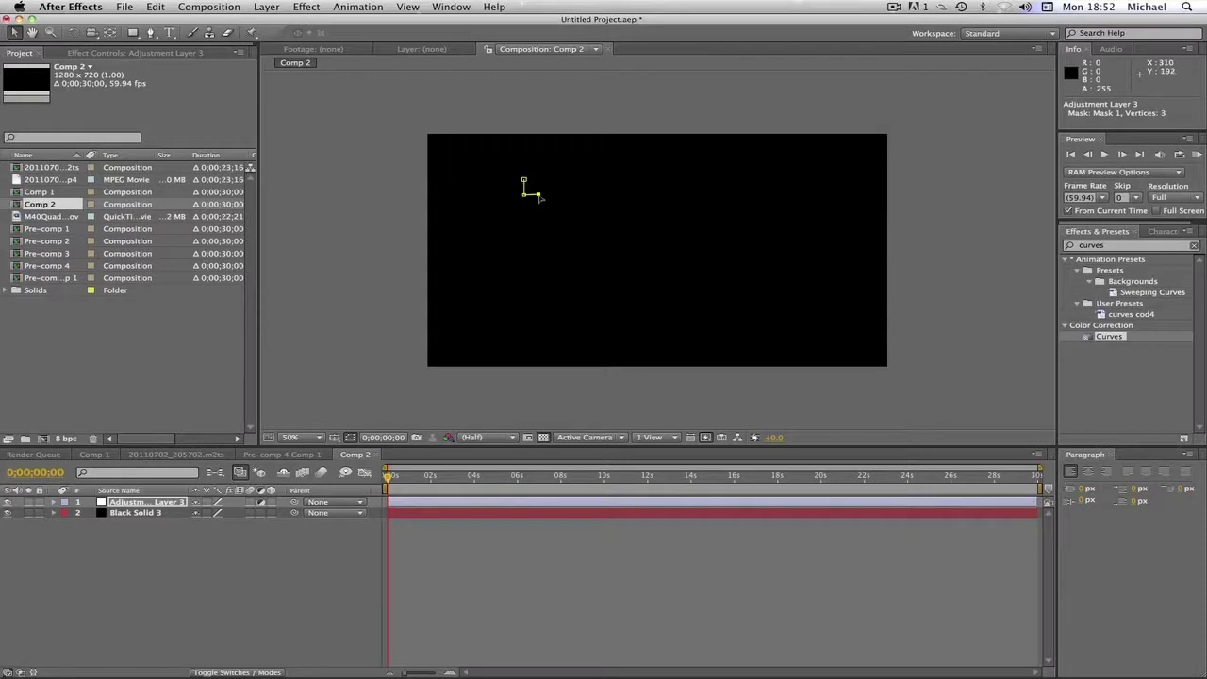
left_click_drag(540, 197, 546, 199)
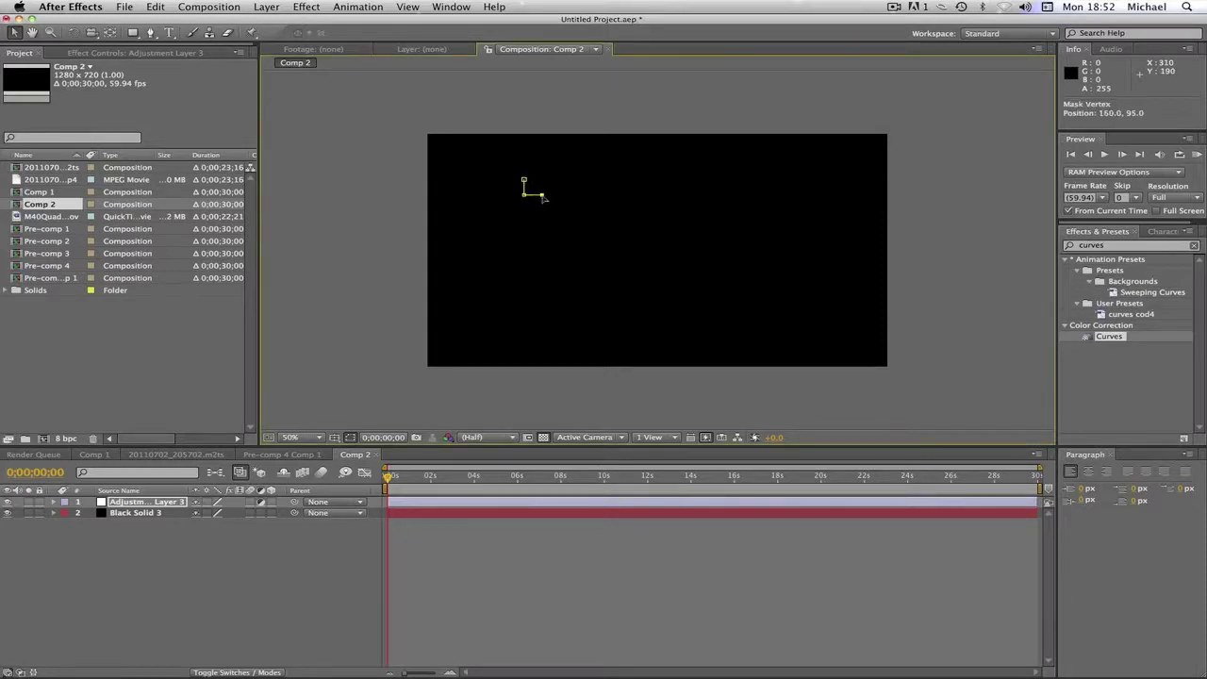
left_click(521, 110)
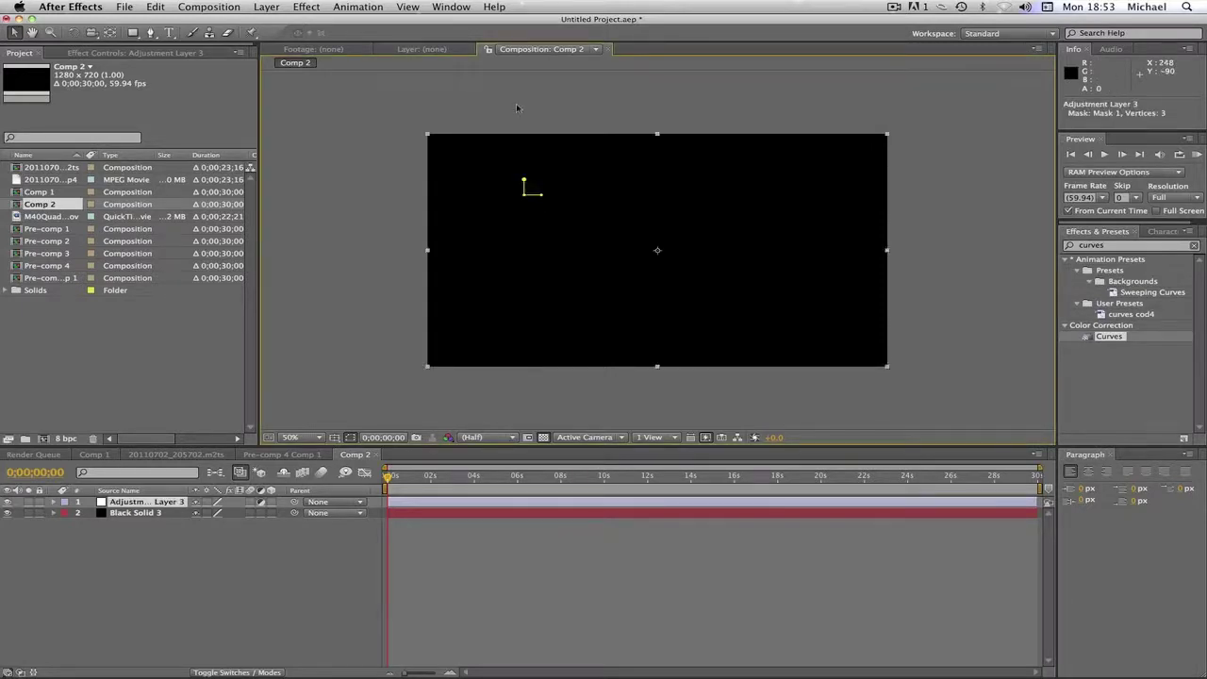
left_click(181, 504)
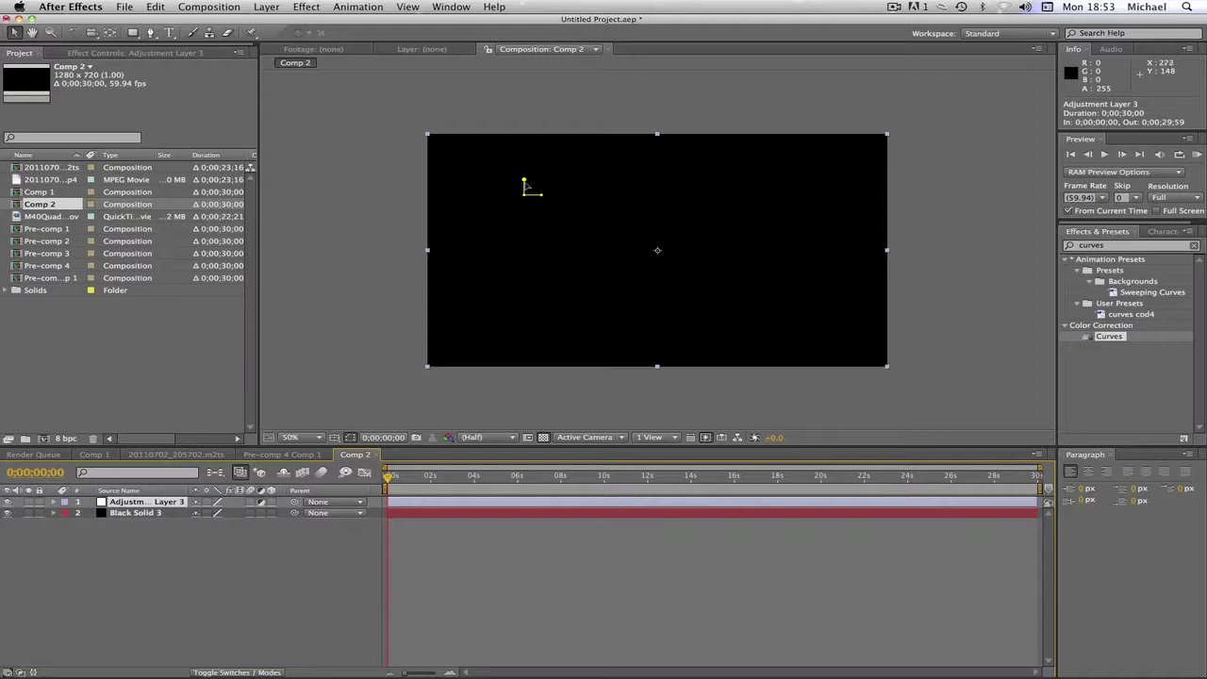
Apply Effect > Generate > Stroke to the mask with Brush Size 2.5.
left_click(308, 8)
mouse_move(396, 165)
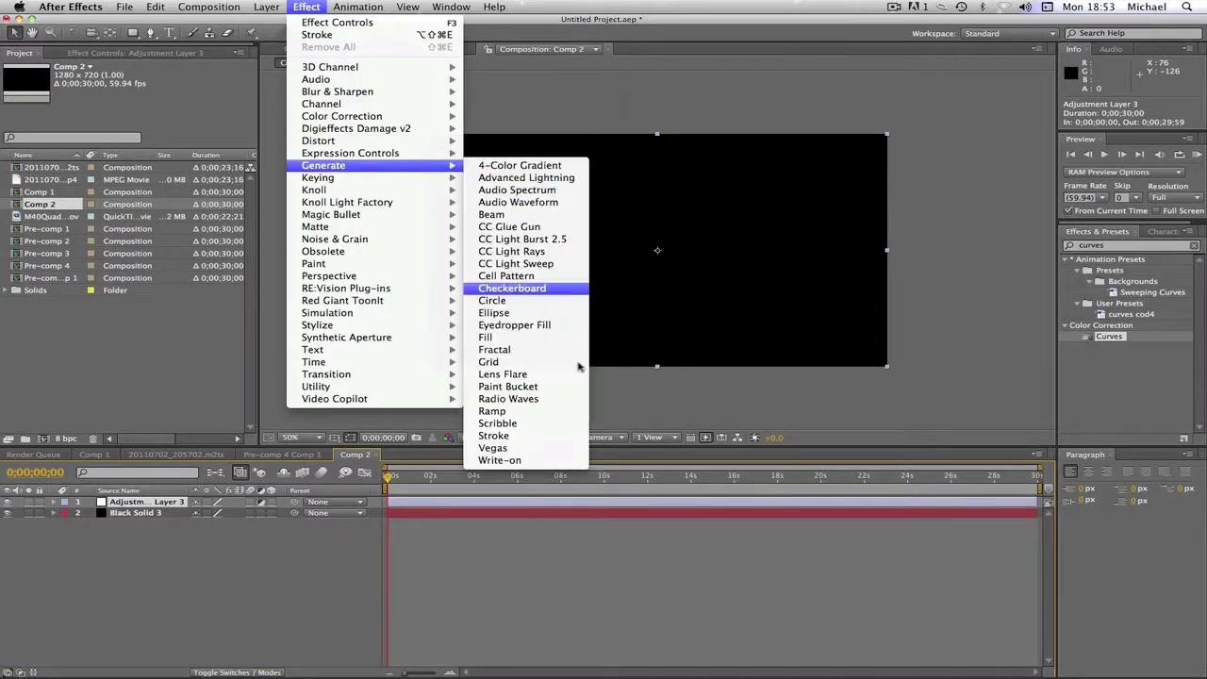
left_click(562, 436)
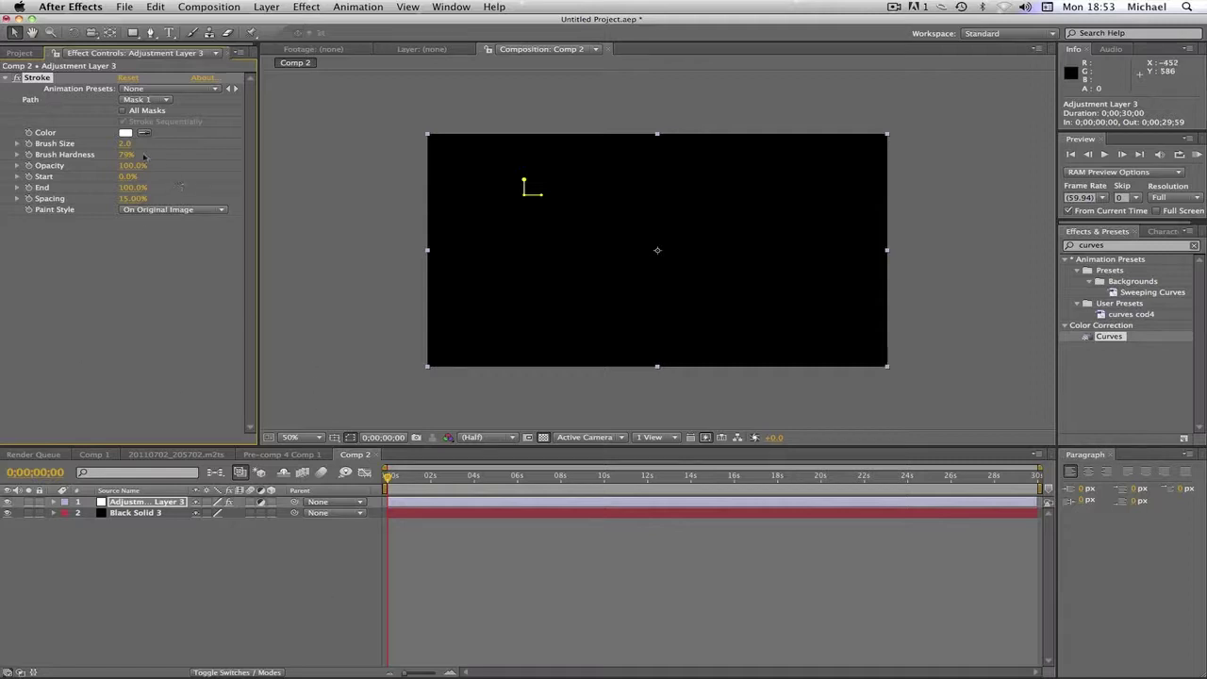
left_click(125, 148)
type("2.5")
key("Return")
Hide and reshow the mask outlines to preview the white stroke.
left_click(351, 438)
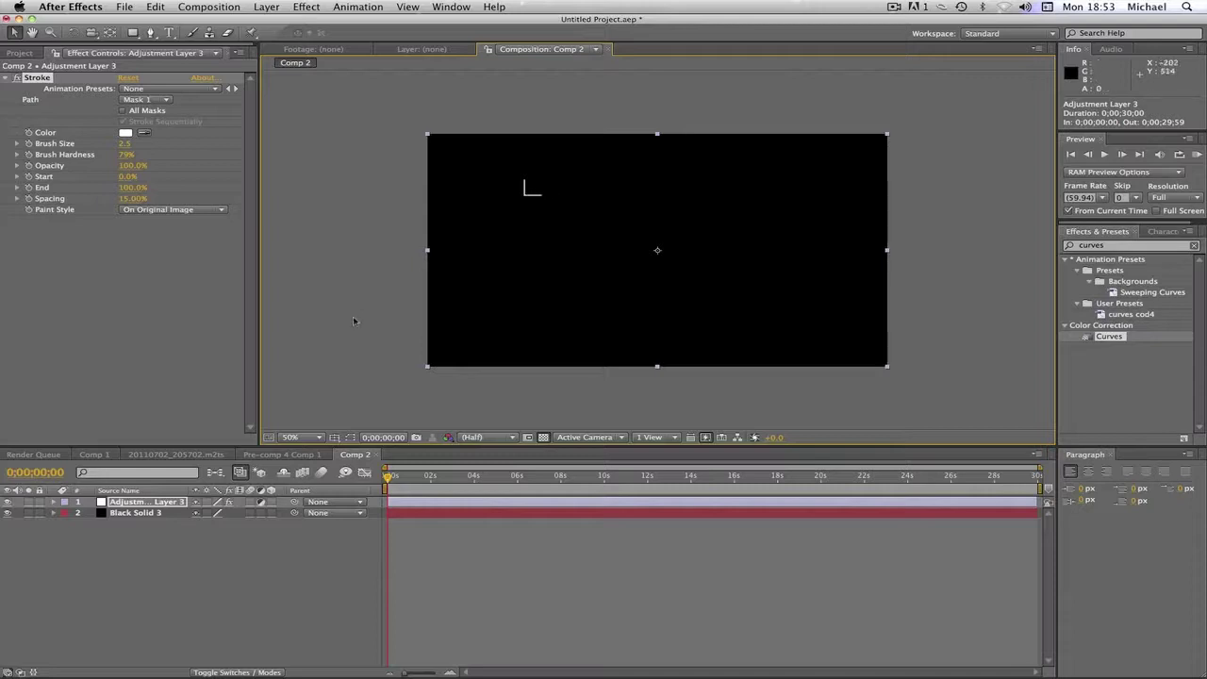
left_click(351, 439)
left_click(162, 505)
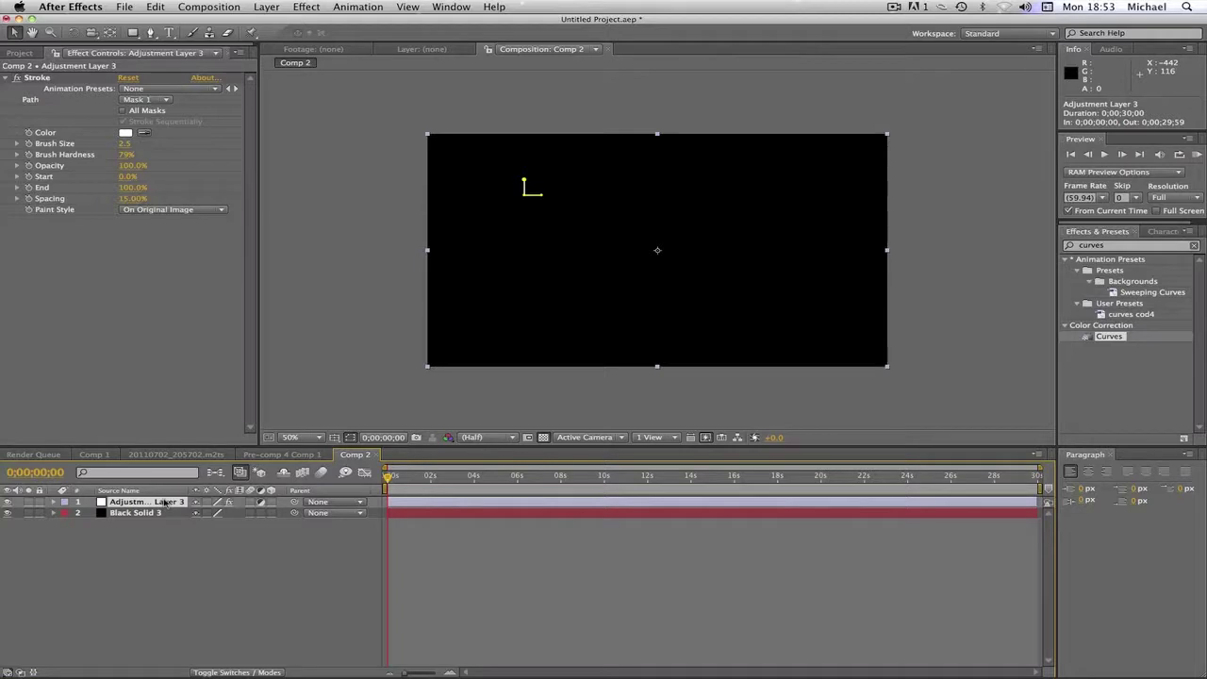
Duplicate the bracket layer with Cmd+D into eight copies, then select layers 1 and 2.
key("super+d")
key("super+d")
key("super+d")
key("super+d")
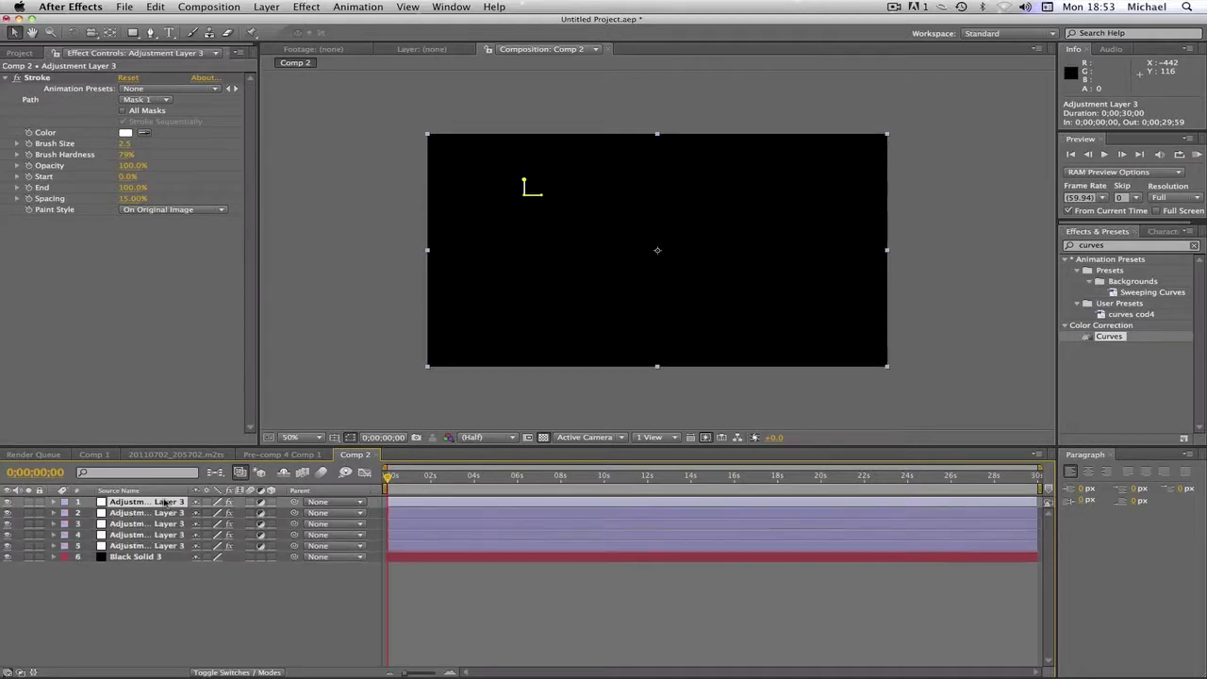
key("super+d")
key("super+d")
key("super+d")
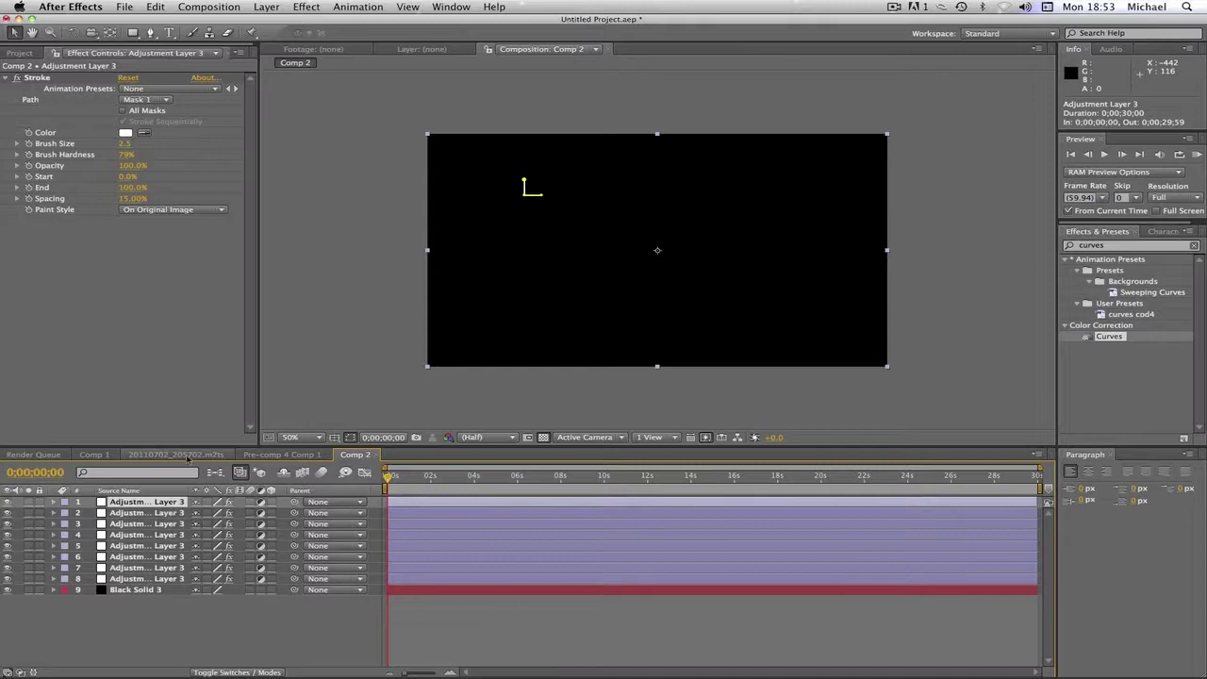
left_click(172, 513, "shift")
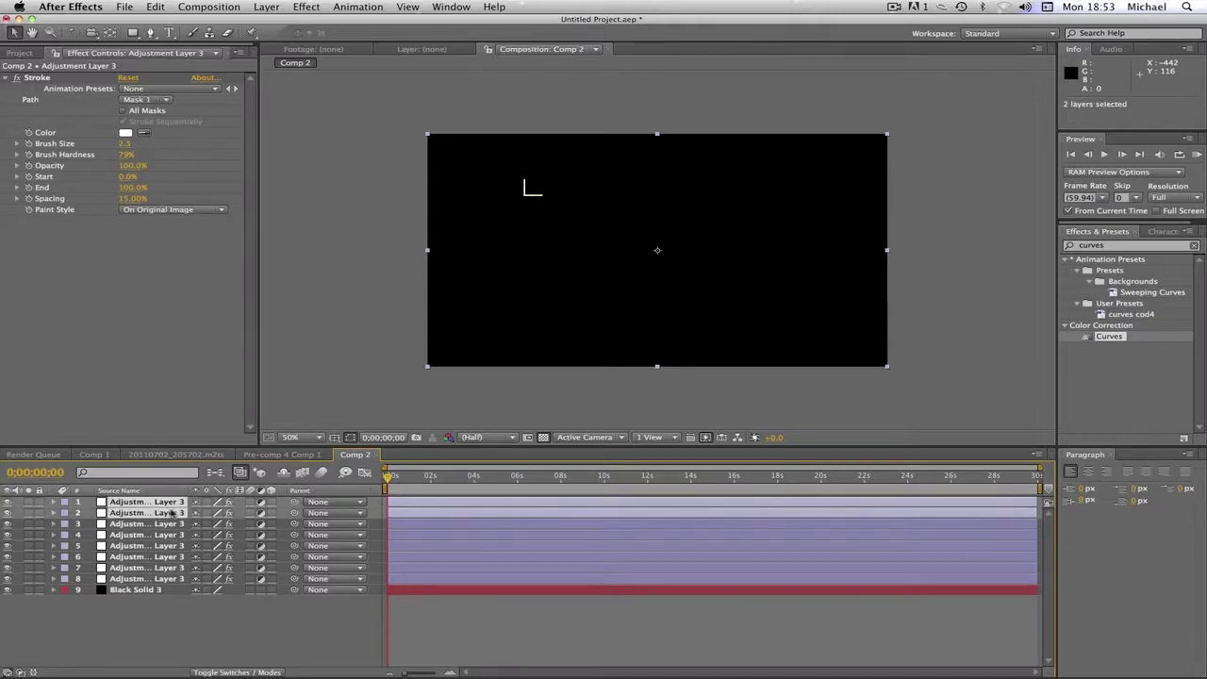
Rotate layers 1–2 to 90° and layers 3–4 to 270° with the Rotation tool.
left_click(75, 33)
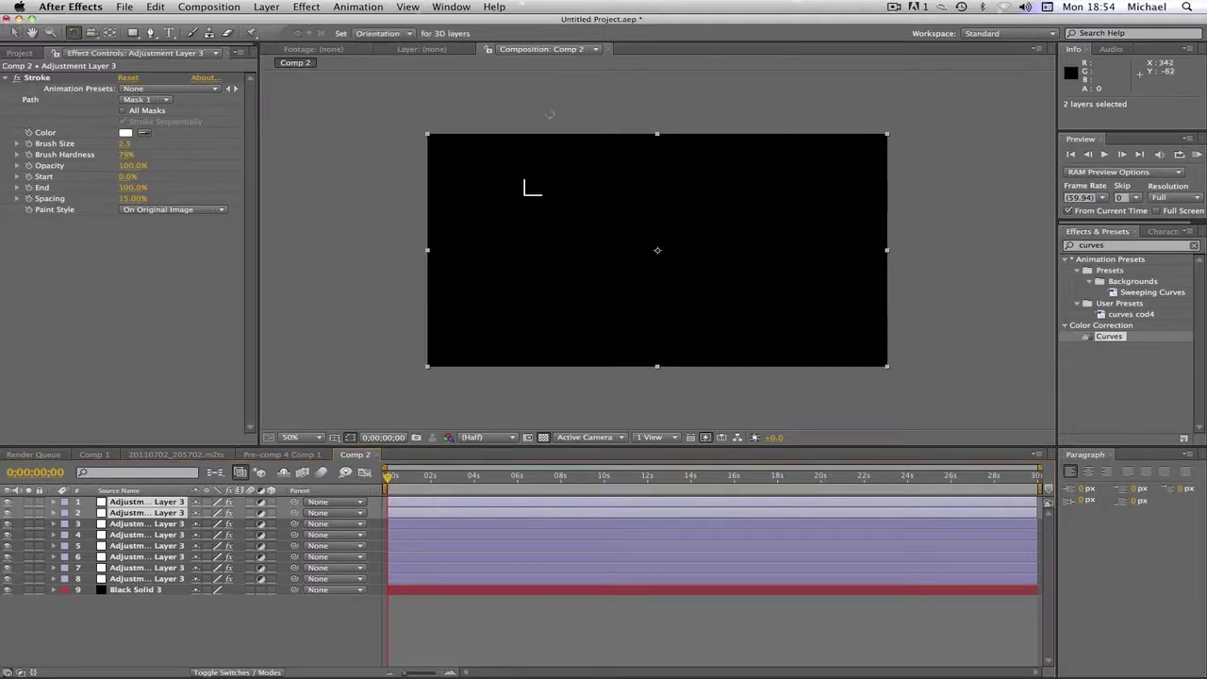
left_click(540, 143)
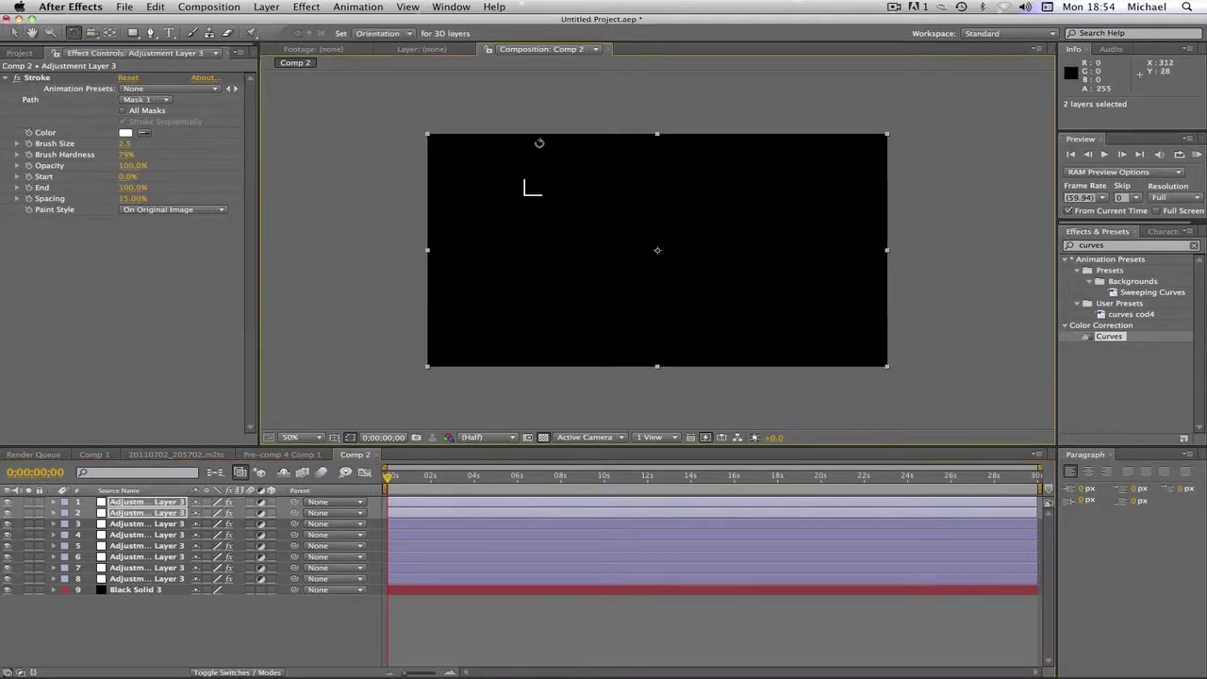
left_click_drag(539, 142, 711, 202)
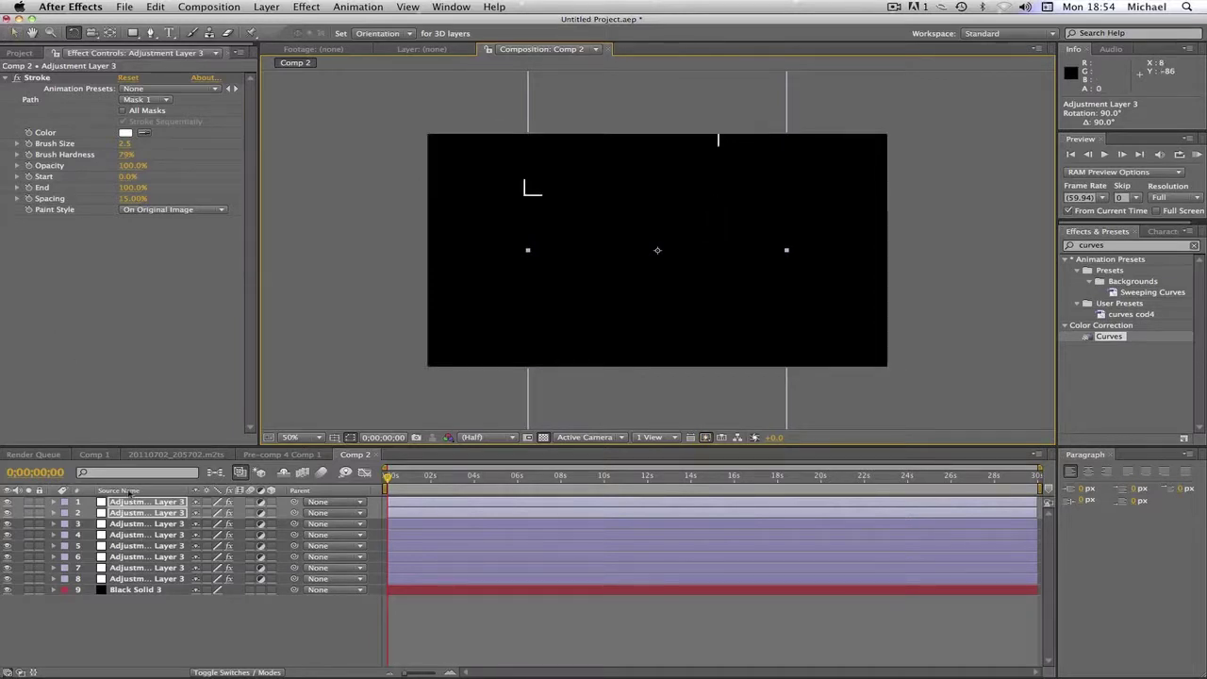
left_click(146, 523)
left_click(146, 535, "shift")
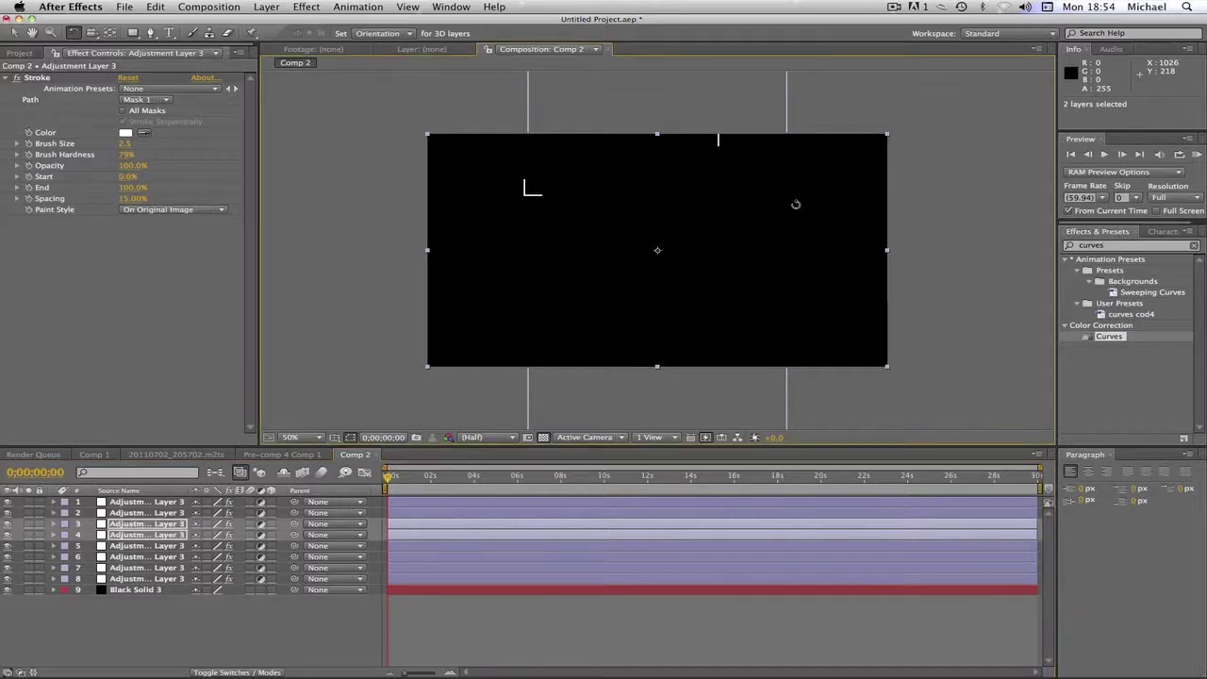
left_click_drag(795, 204, 636, 130)
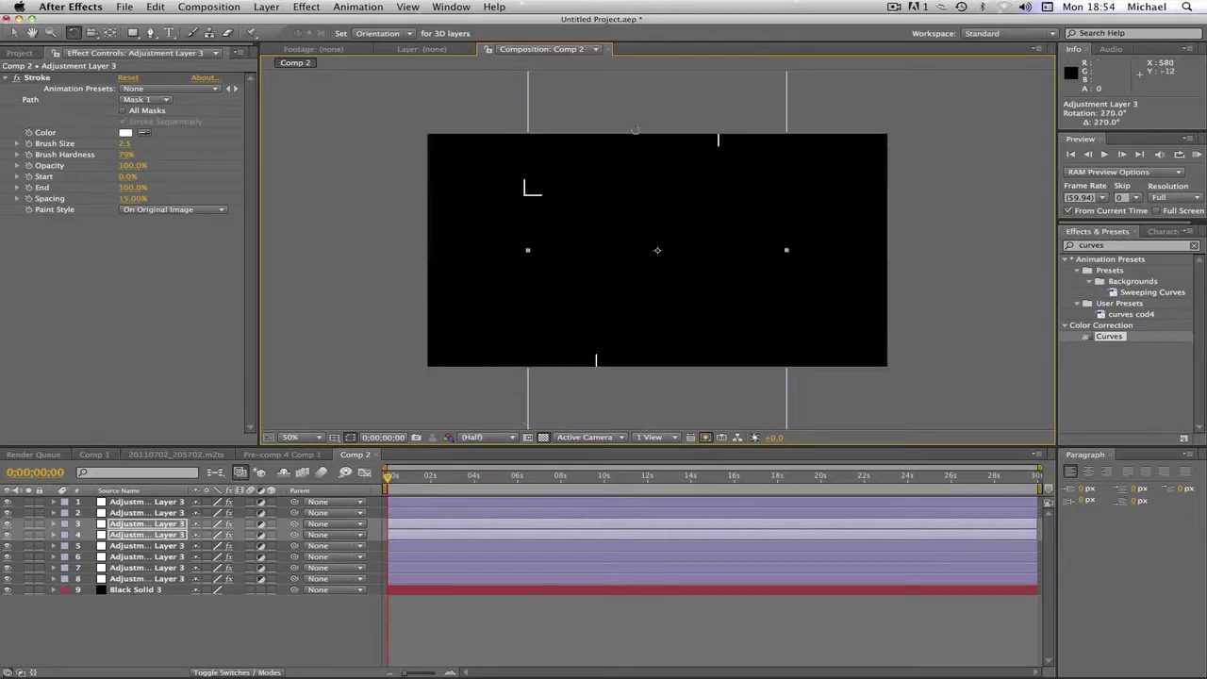
Rotate layers 5 and 6 to 180°, forming a mirrored lower-right bracket.
left_click(170, 546)
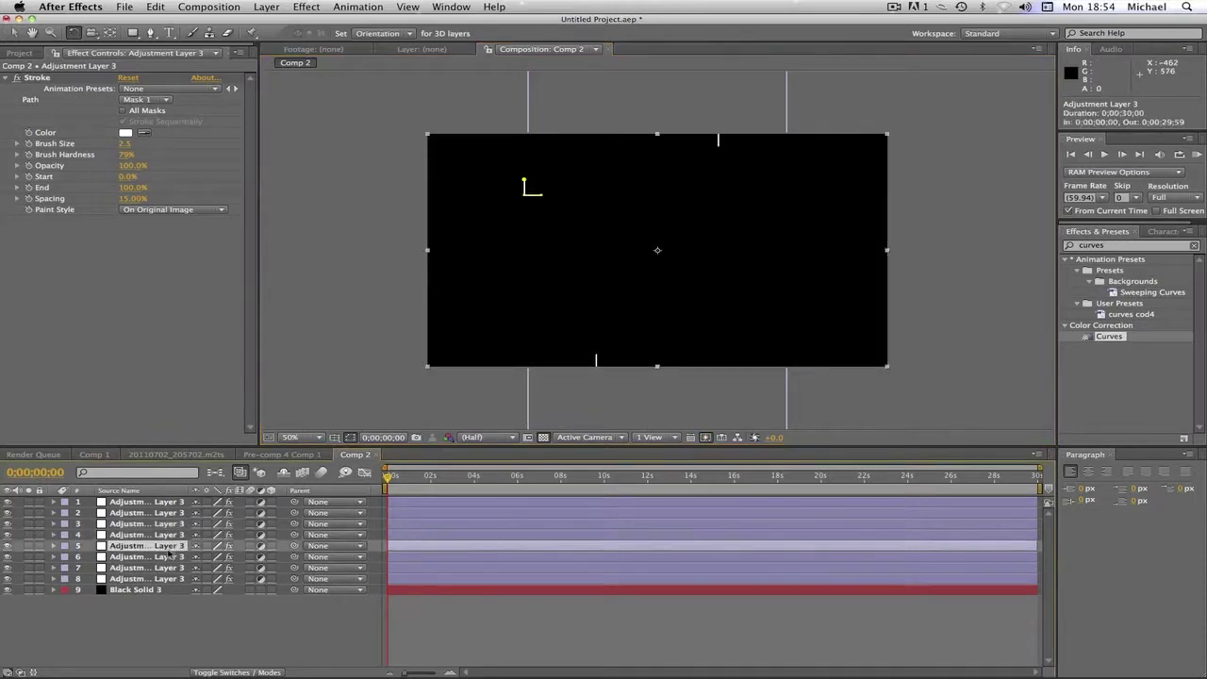
left_click(169, 557, "shift")
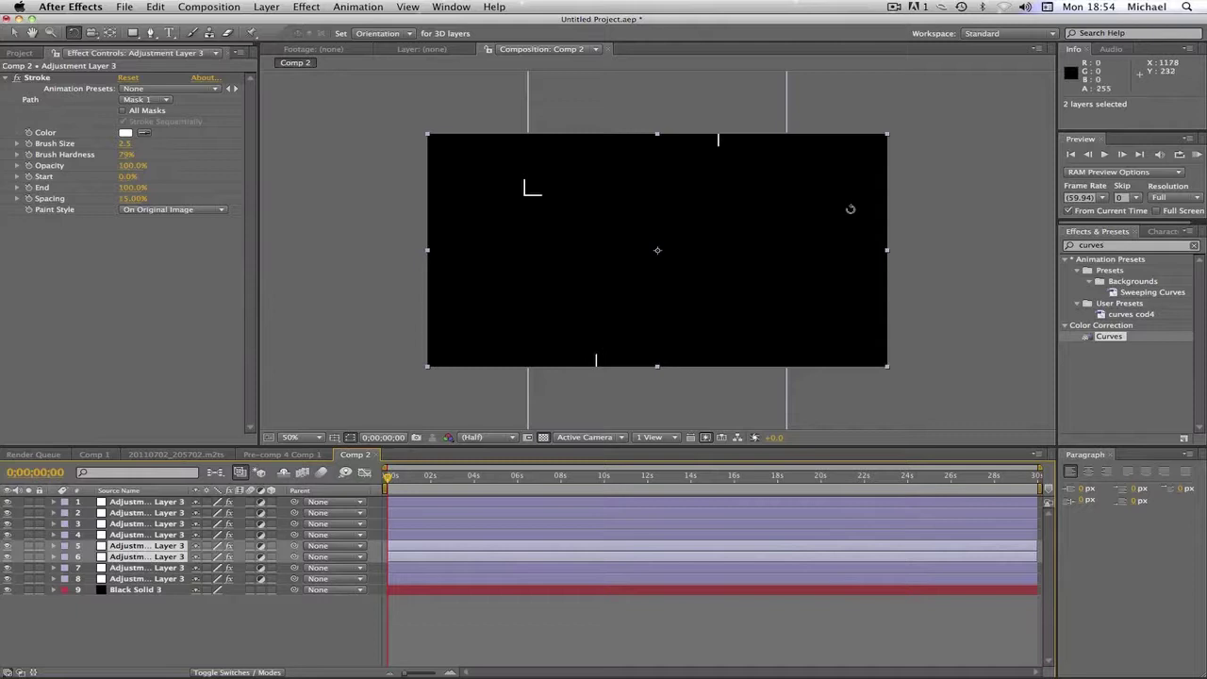
left_click_drag(850, 209, 622, 157)
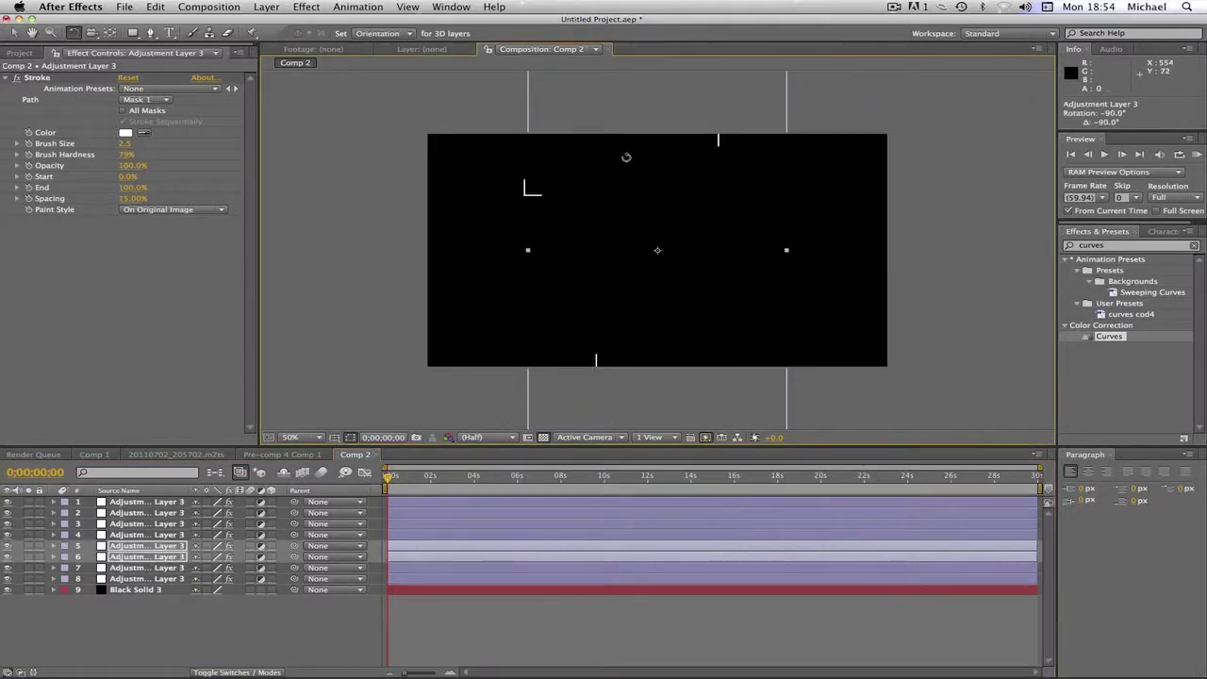
mouse_move(795, 167)
left_mouse_down()
mouse_move(851, 224)
mouse_move(862, 376)
left_mouse_up()
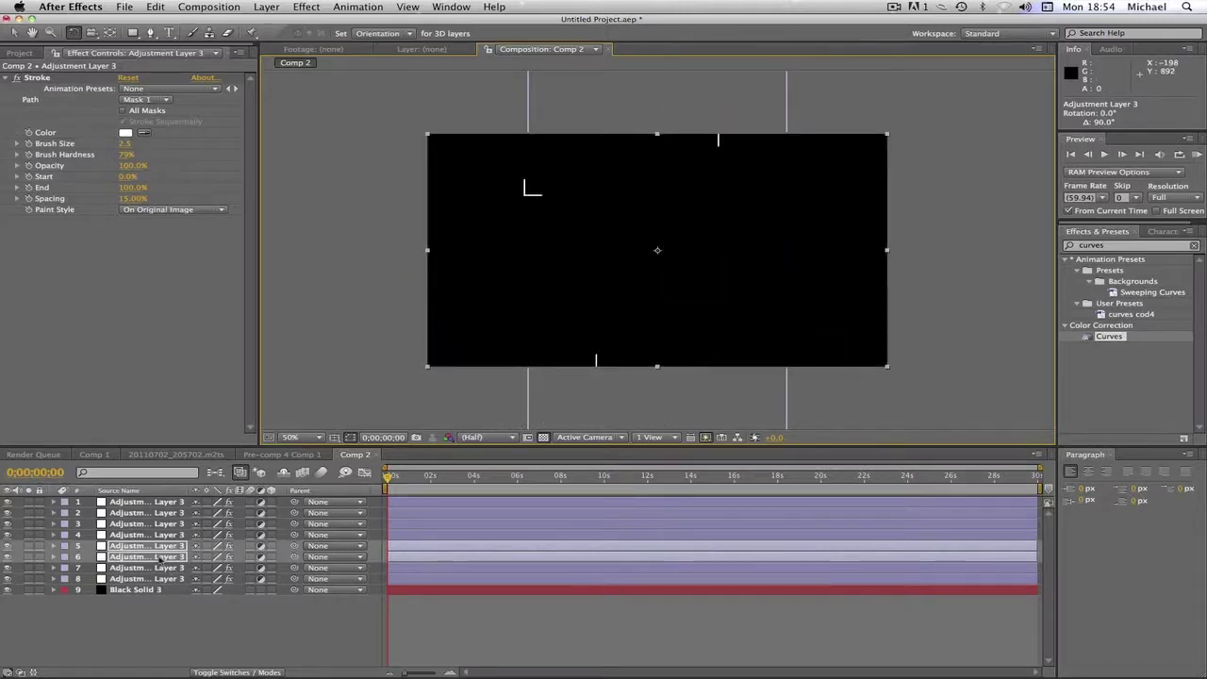
left_click(162, 549)
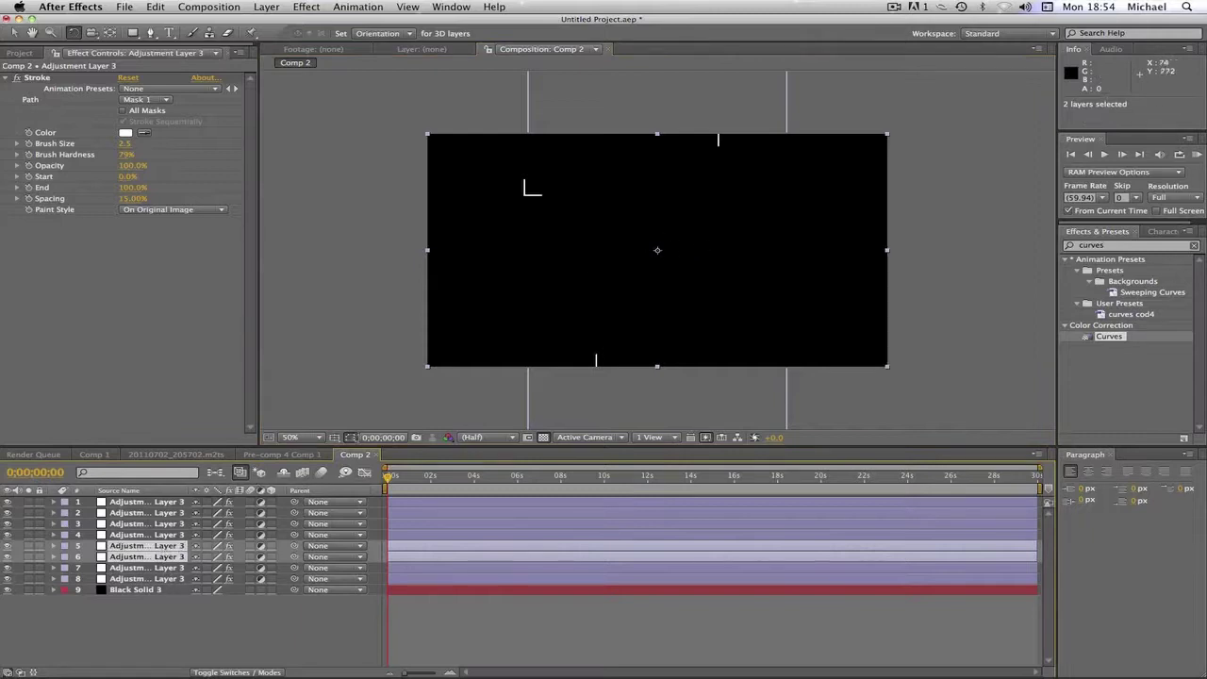
left_click(53, 556)
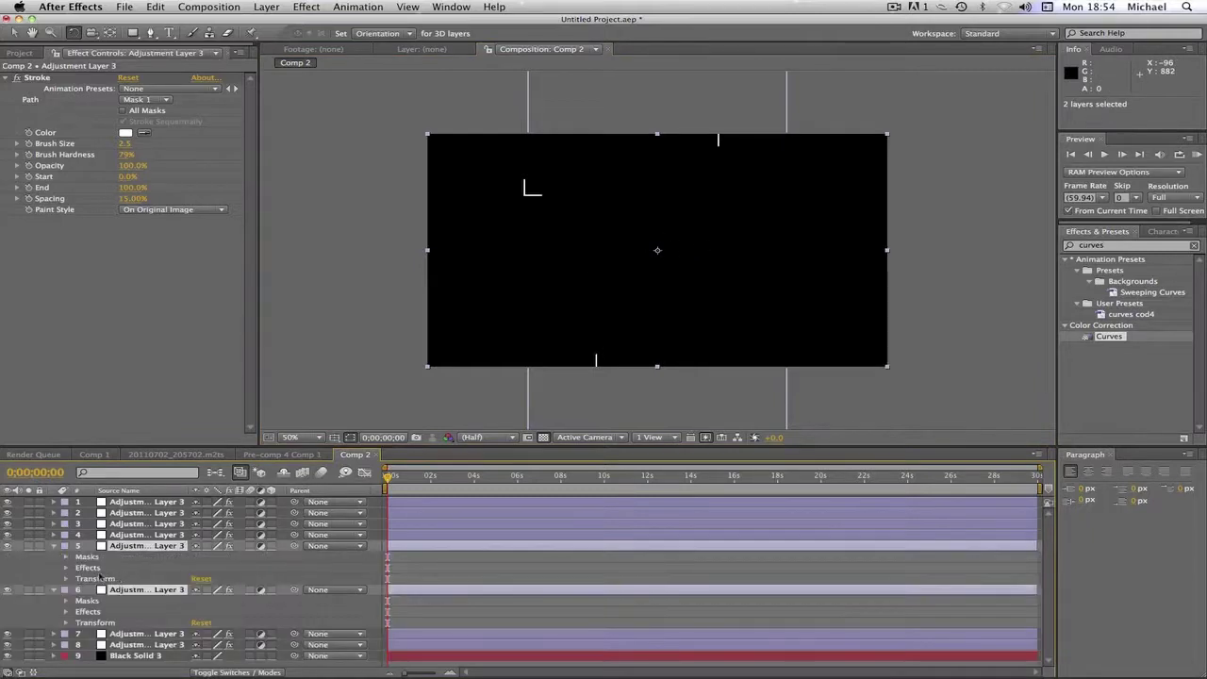
left_click(89, 558)
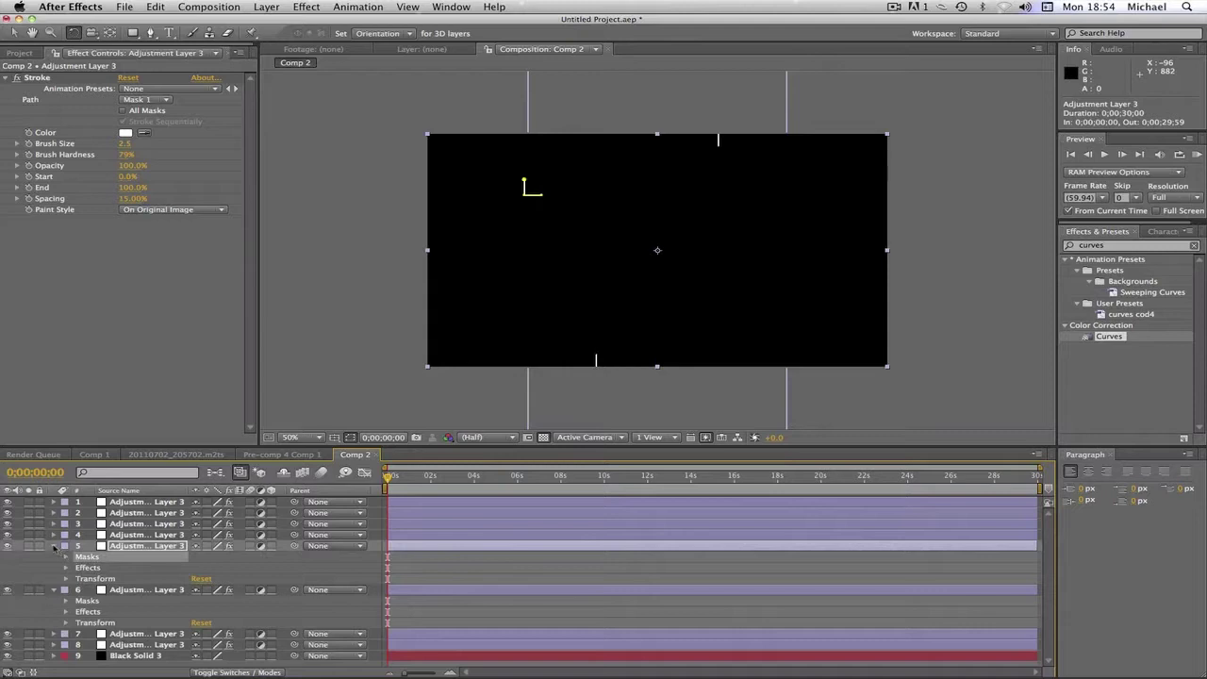
left_click(53, 546)
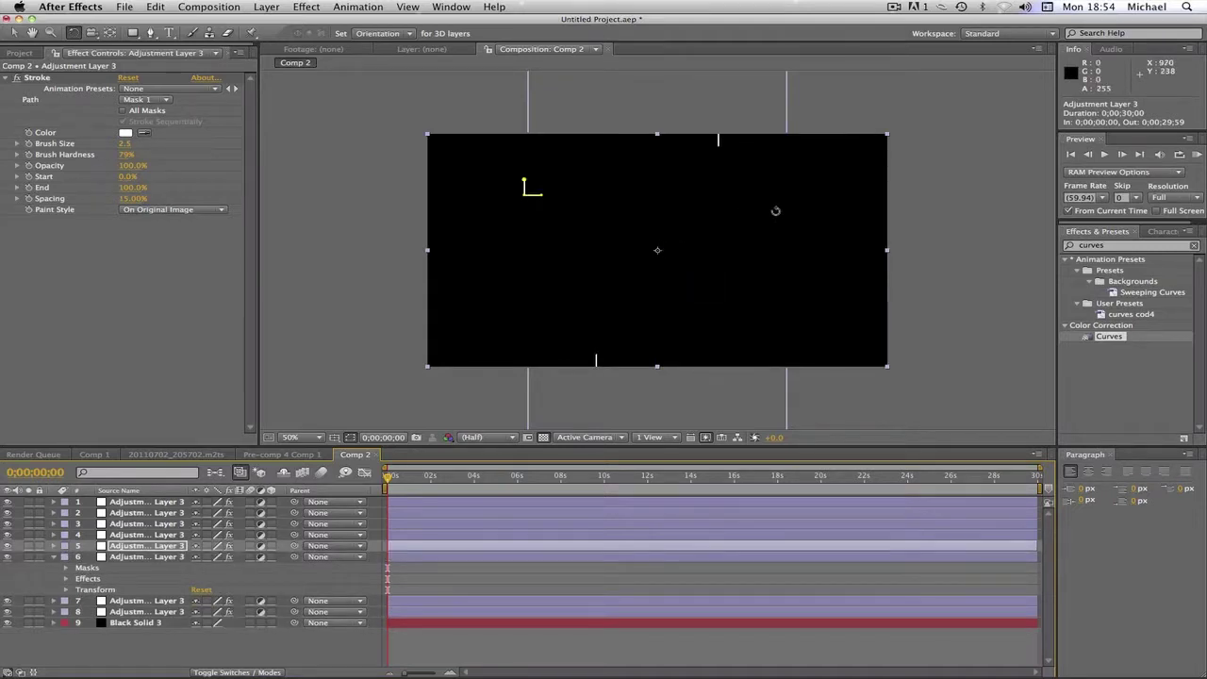
left_click(146, 556, "shift")
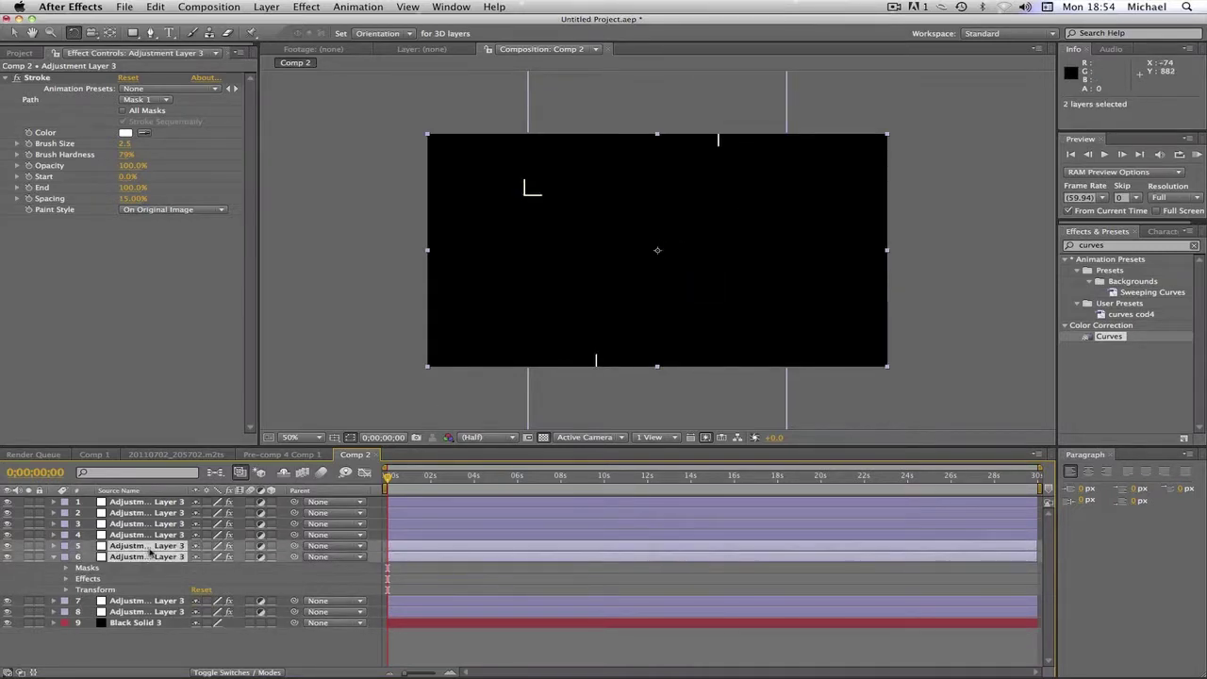
left_click_drag(784, 197, 526, 289)
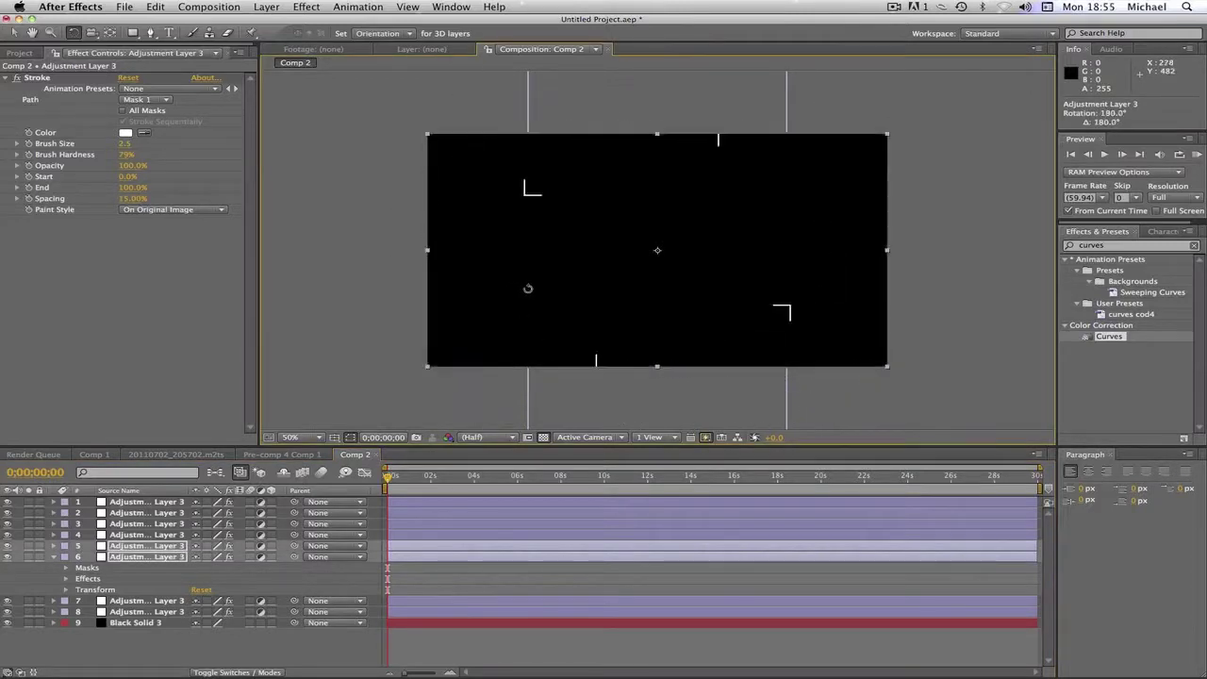
left_click(17, 34)
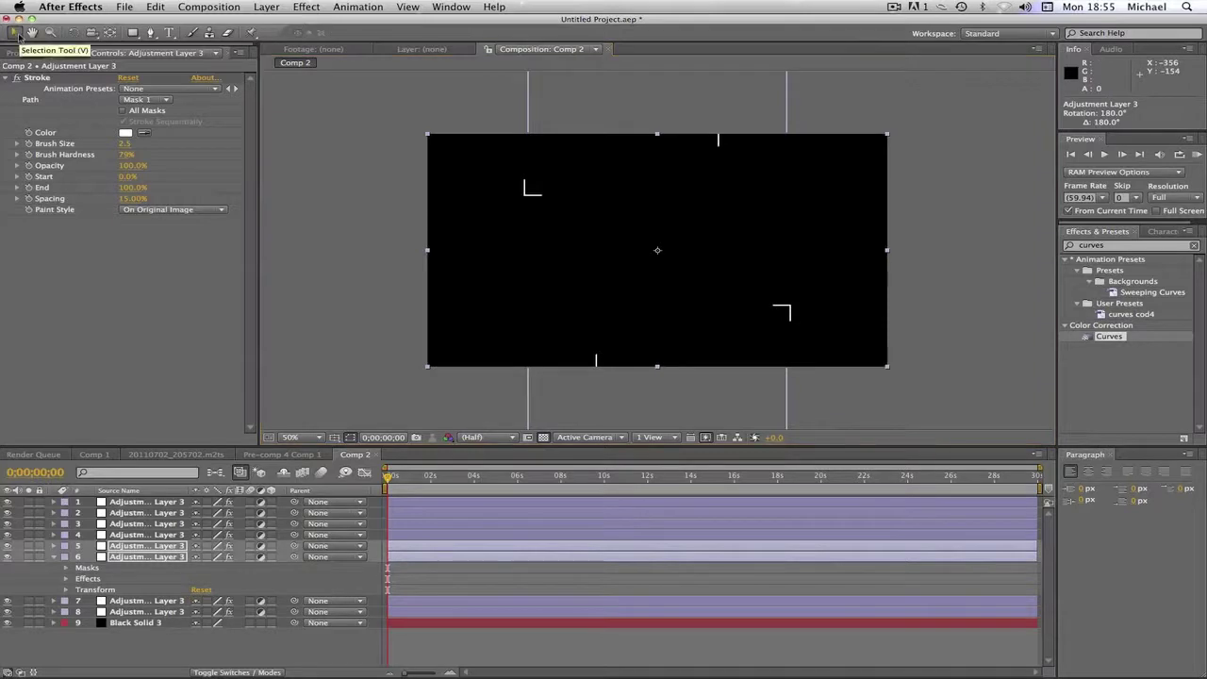
Drag the layer 1–2 and layer 3–4 brackets toward the frame centre.
left_click(164, 514)
left_click(163, 503, "shift")
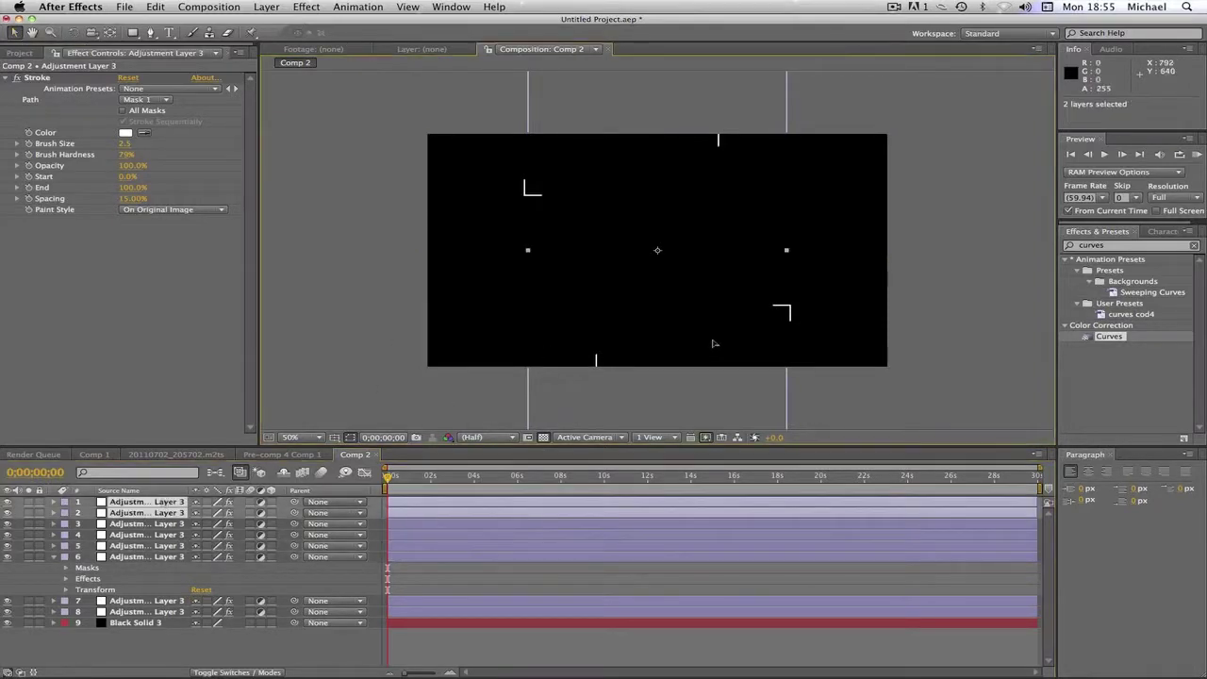
left_click_drag(714, 344, 675, 362)
mouse_move(614, 242)
left_mouse_down()
mouse_move(619, 339)
mouse_move(618, 321)
mouse_move(549, 327)
mouse_move(644, 240)
left_mouse_up()
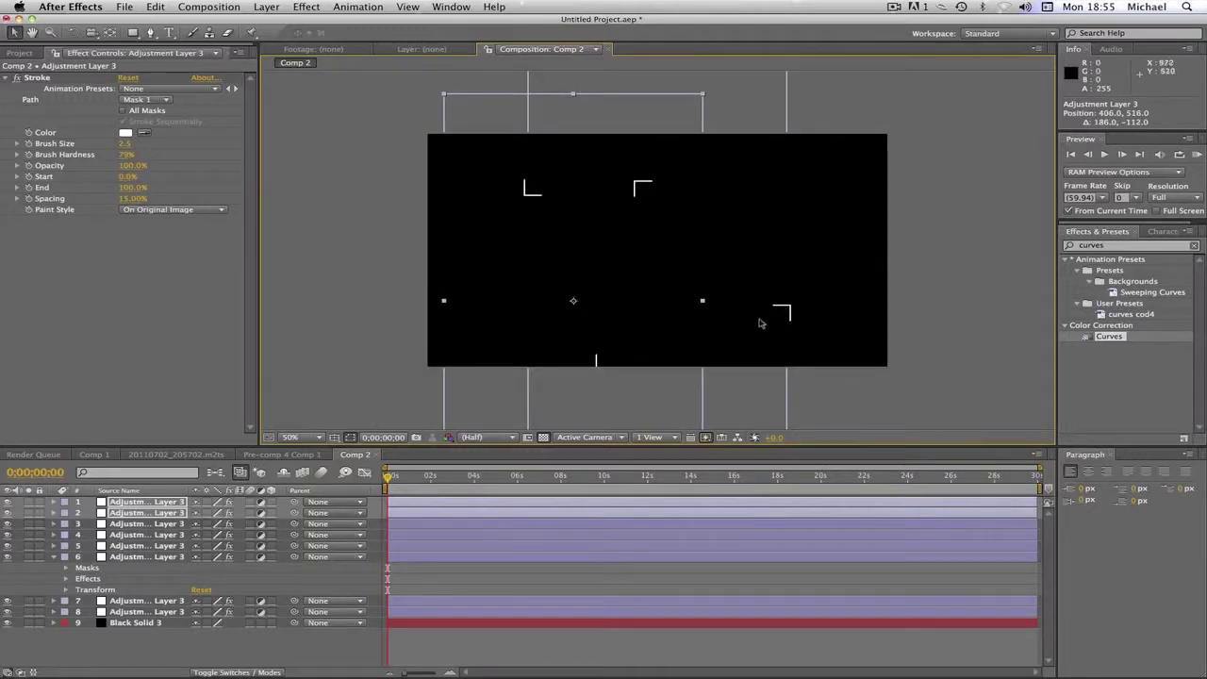
left_click(164, 524)
left_click(166, 535, "shift")
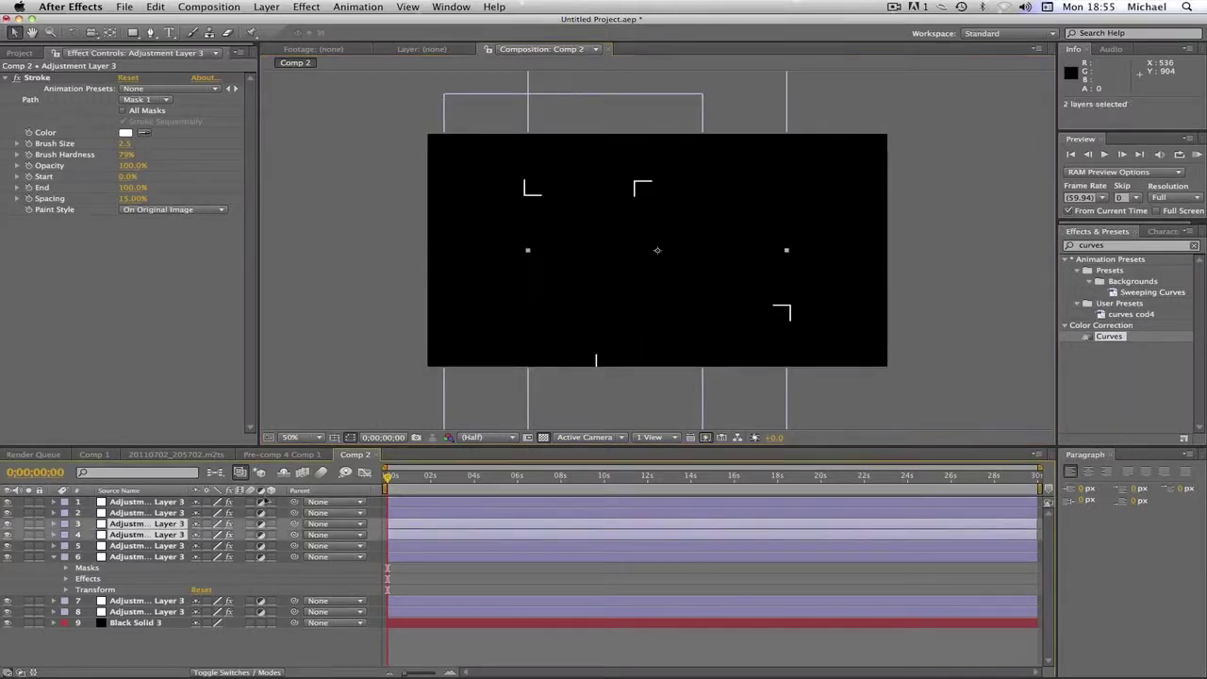
mouse_move(620, 396)
left_mouse_down()
mouse_move(638, 368)
mouse_move(767, 350)
mouse_move(749, 346)
mouse_move(801, 259)
mouse_move(755, 288)
left_mouse_up()
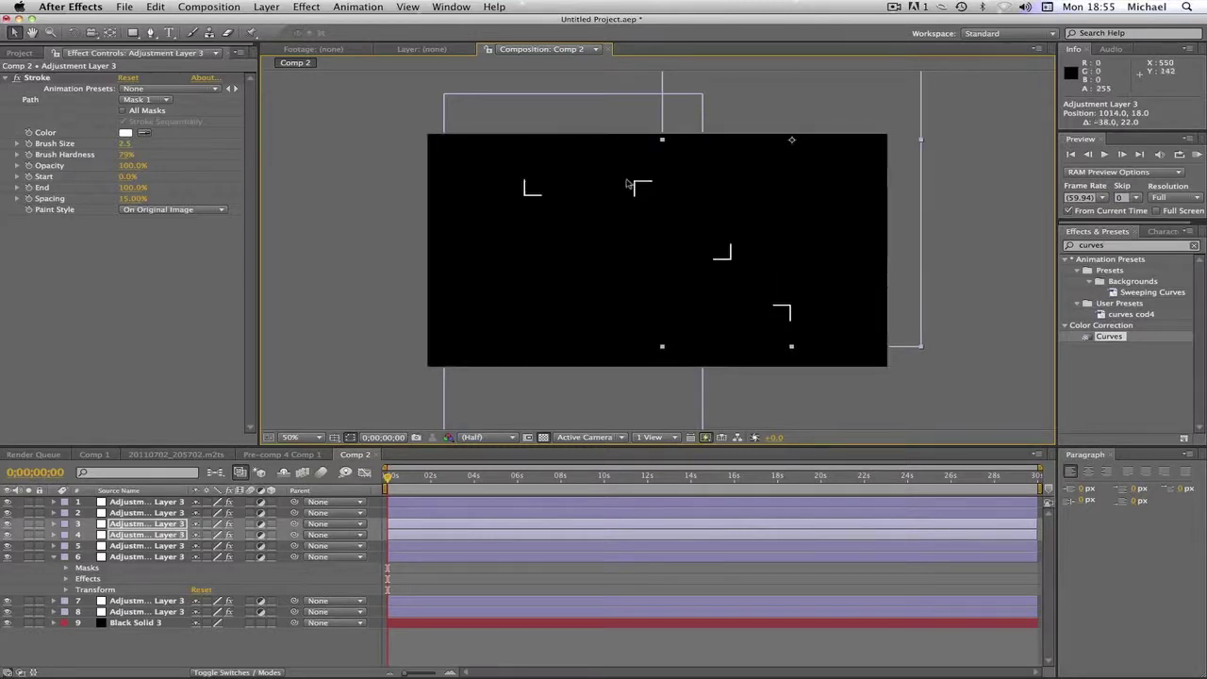
Move the layer 5–6 bracket up and left beside the others, nudging it one pixel right.
left_click(151, 547)
left_click(151, 557, "shift")
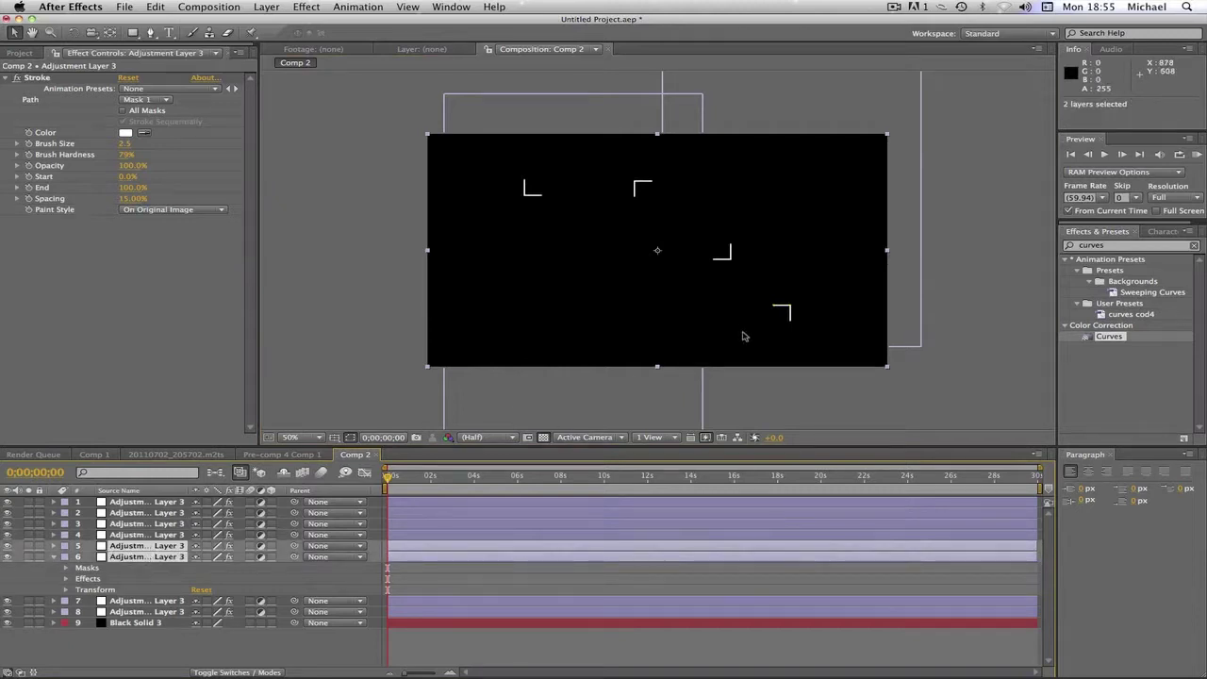
left_click_drag(738, 311, 703, 231)
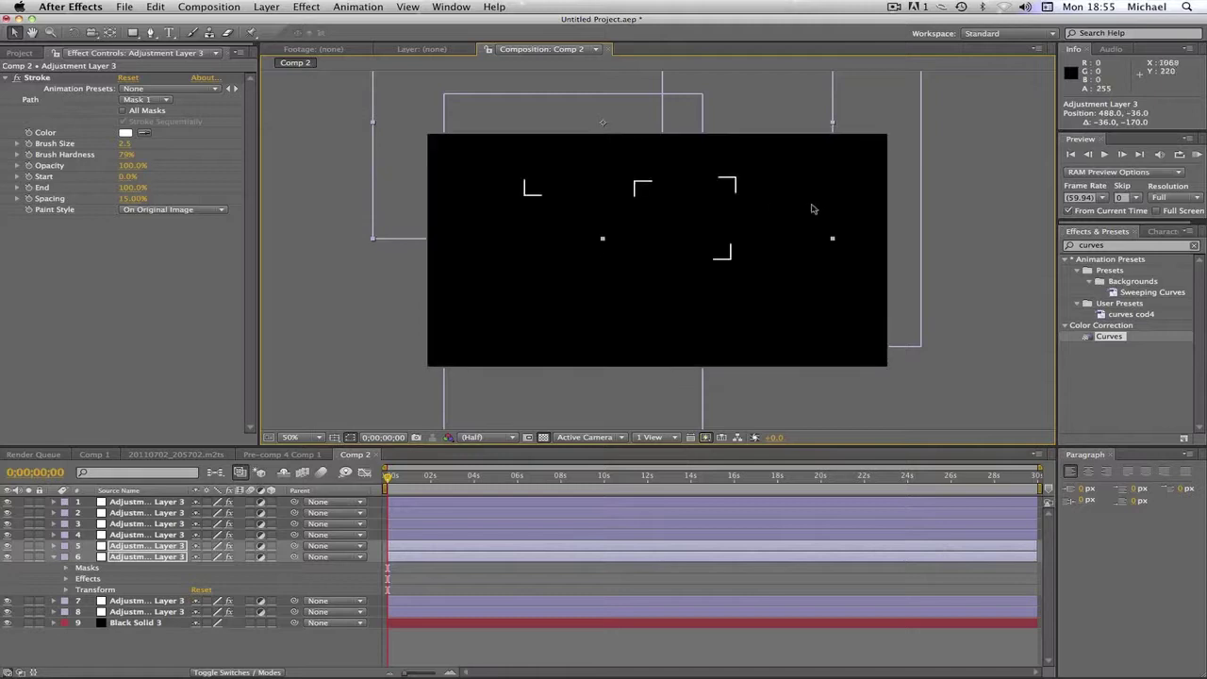
left_click_drag(813, 208, 803, 210)
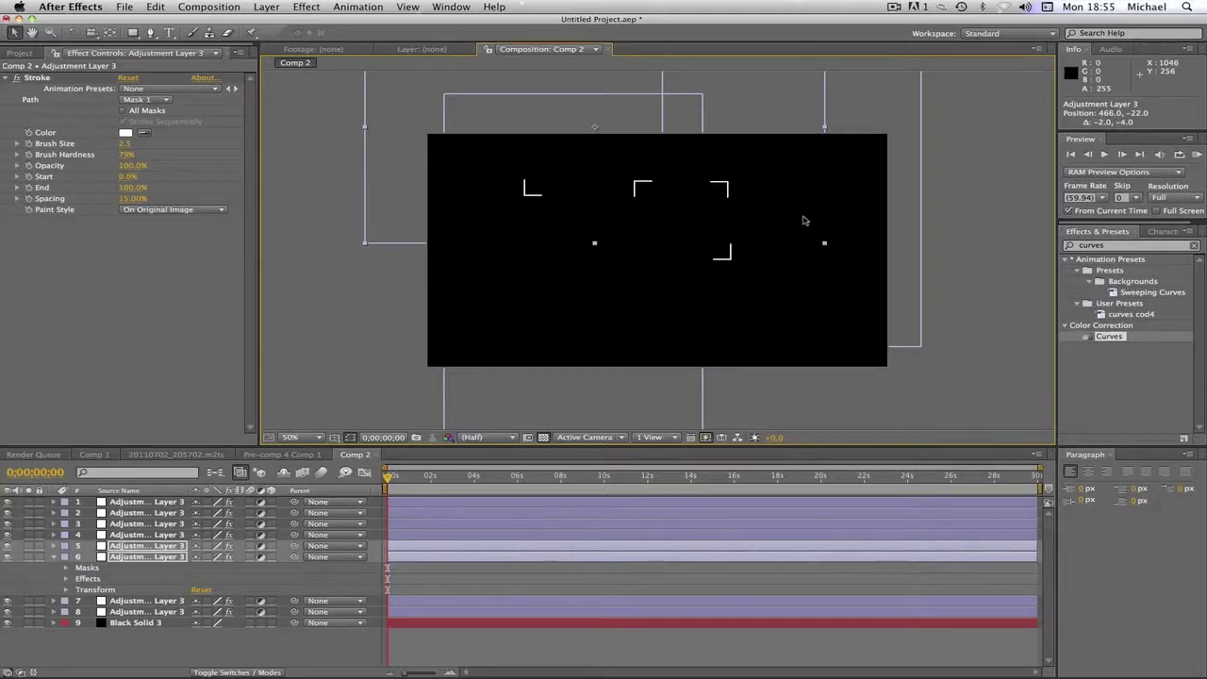
key("Right")
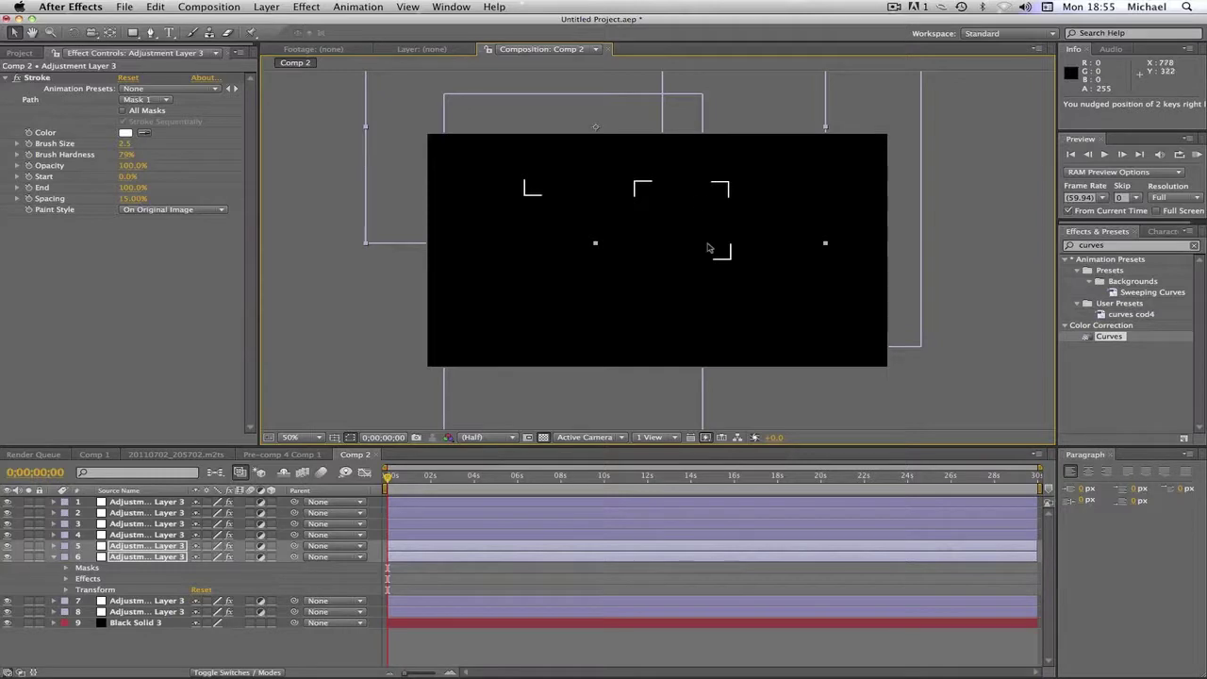
Drag the layer 7–8 bracket into place, fine-tune with arrow keys, and deselect.
left_click(145, 602)
left_click(146, 612, "shift")
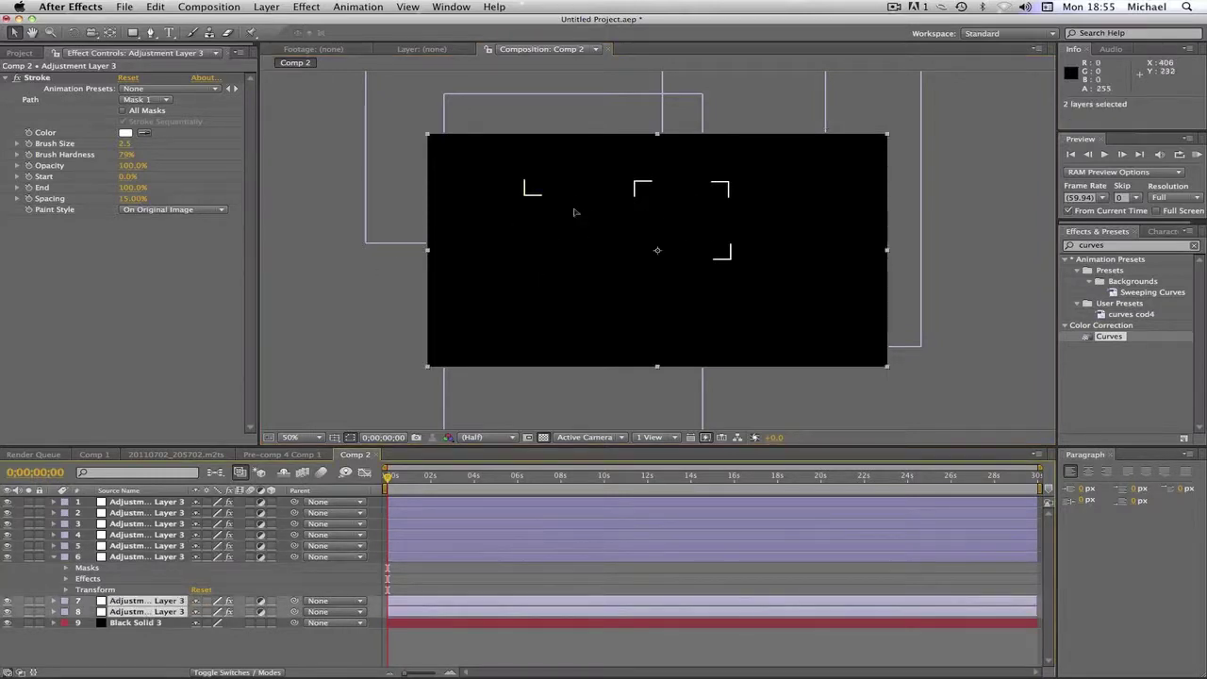
mouse_move(572, 200)
left_mouse_down()
mouse_move(633, 261)
mouse_move(667, 239)
mouse_move(686, 281)
left_mouse_up()
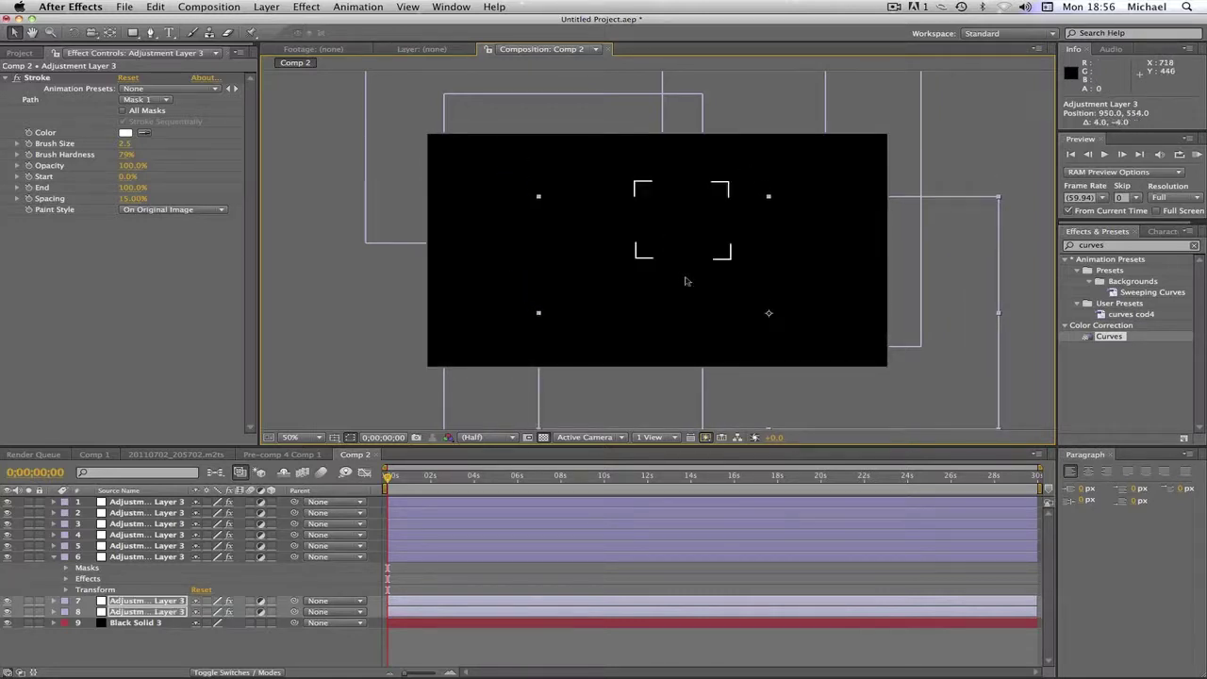
key("Up")
key("Up")
key("Down")
key("Down")
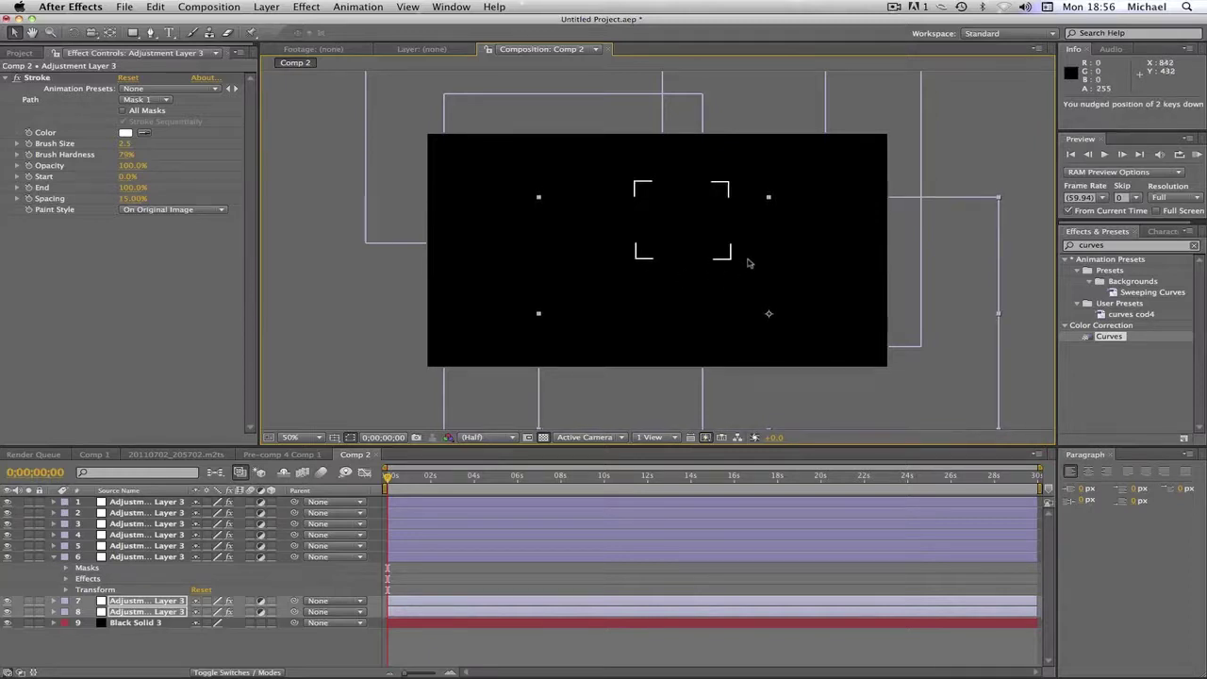
key("Right")
left_click(896, 7)
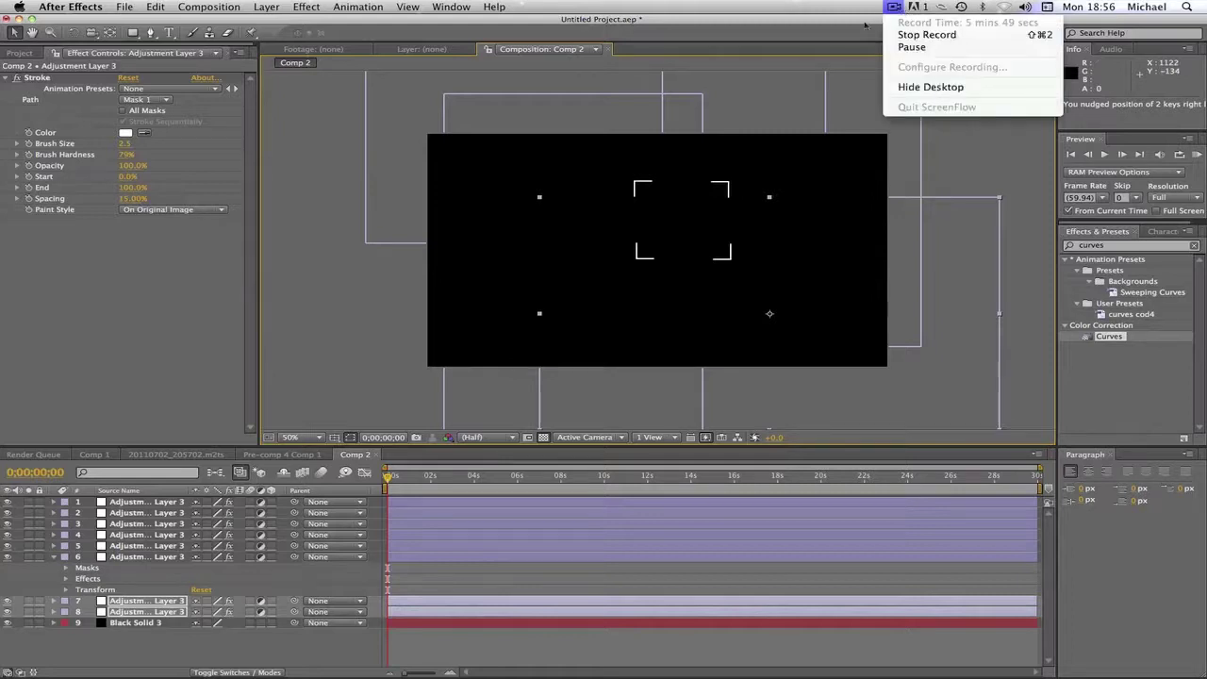
left_click(804, 53)
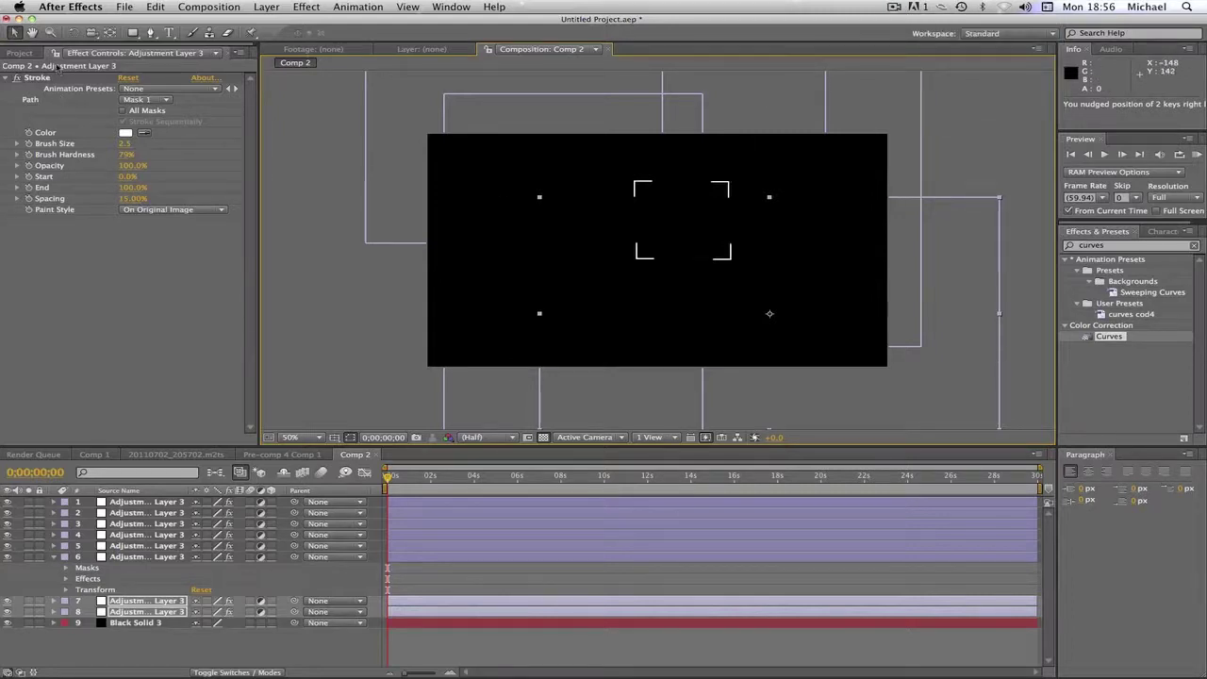
left_click(359, 328)
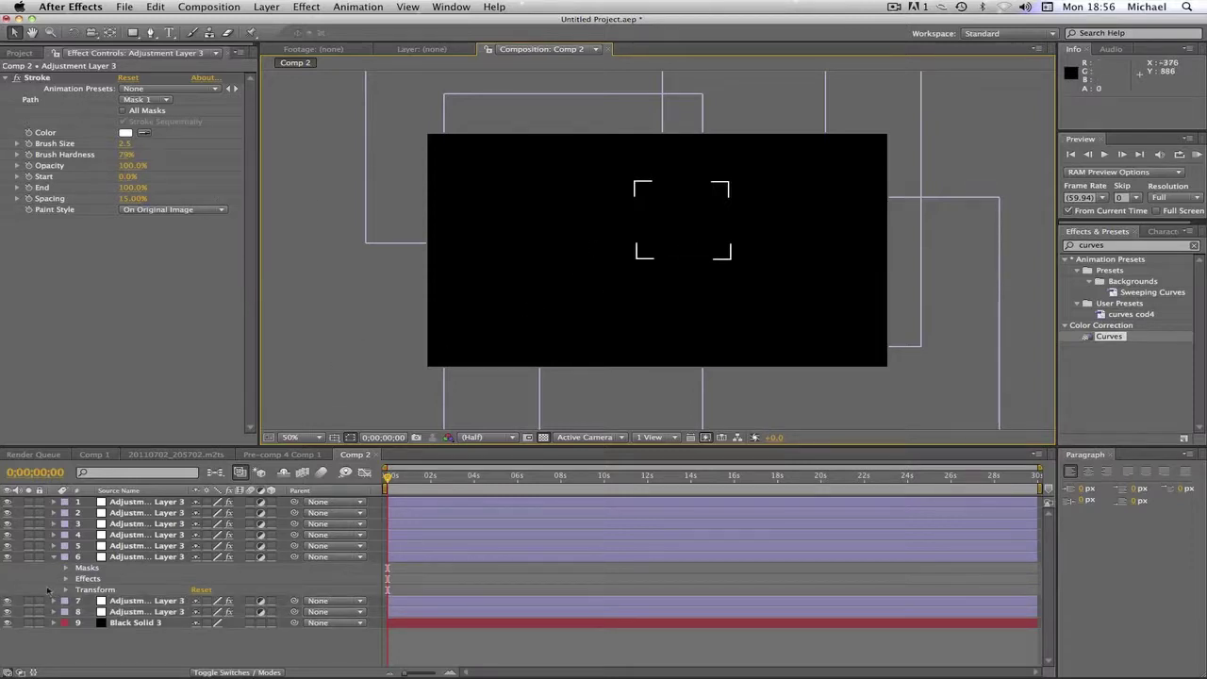
Pre-compose the eight bracket layers into Pre-comp 5.
left_click(54, 557)
left_click(130, 502)
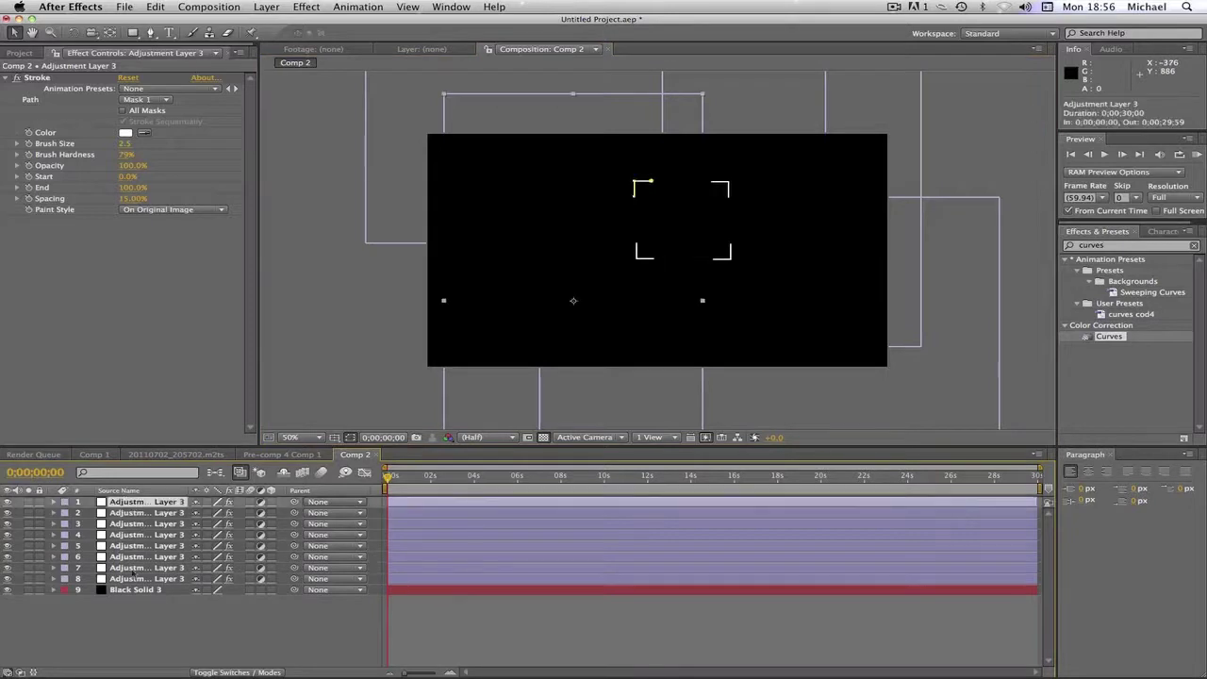
left_click(137, 581, "shift")
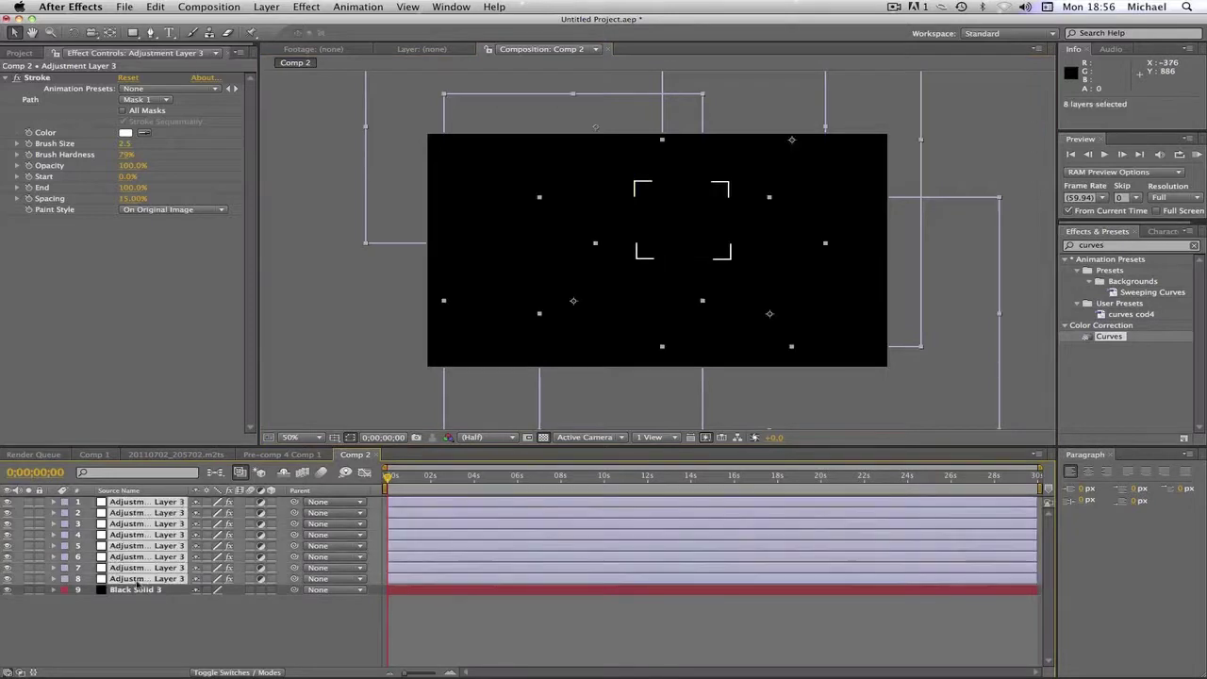
left_click(318, 7)
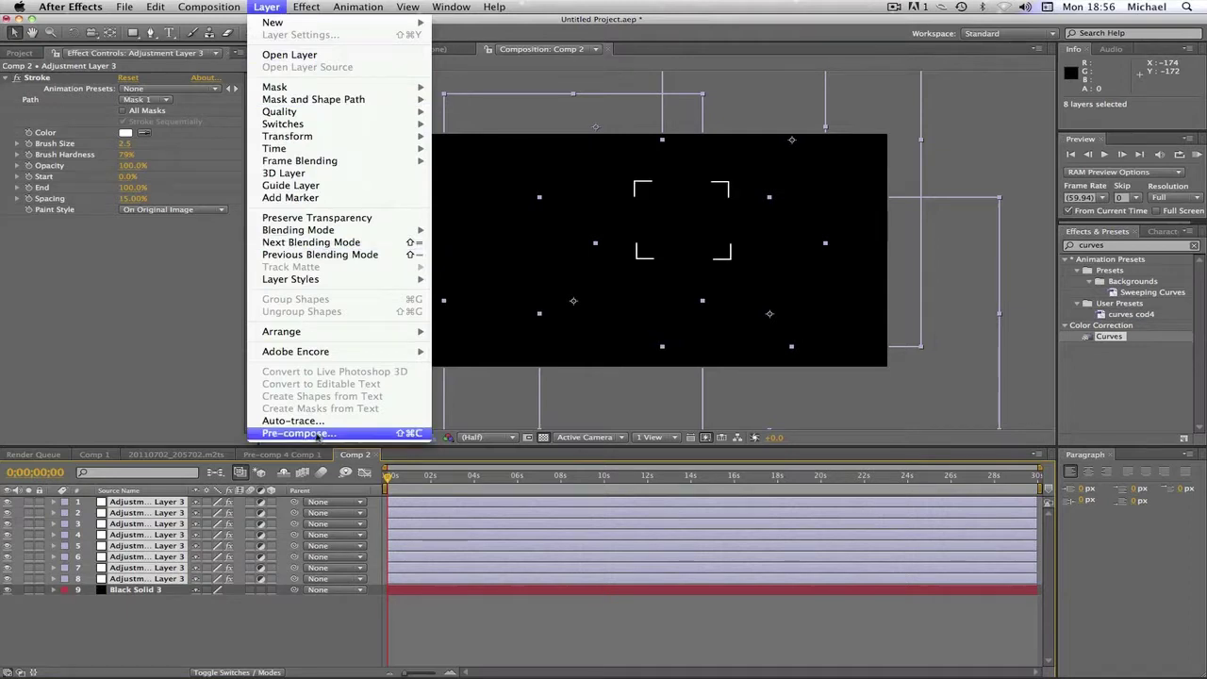
left_click(320, 434)
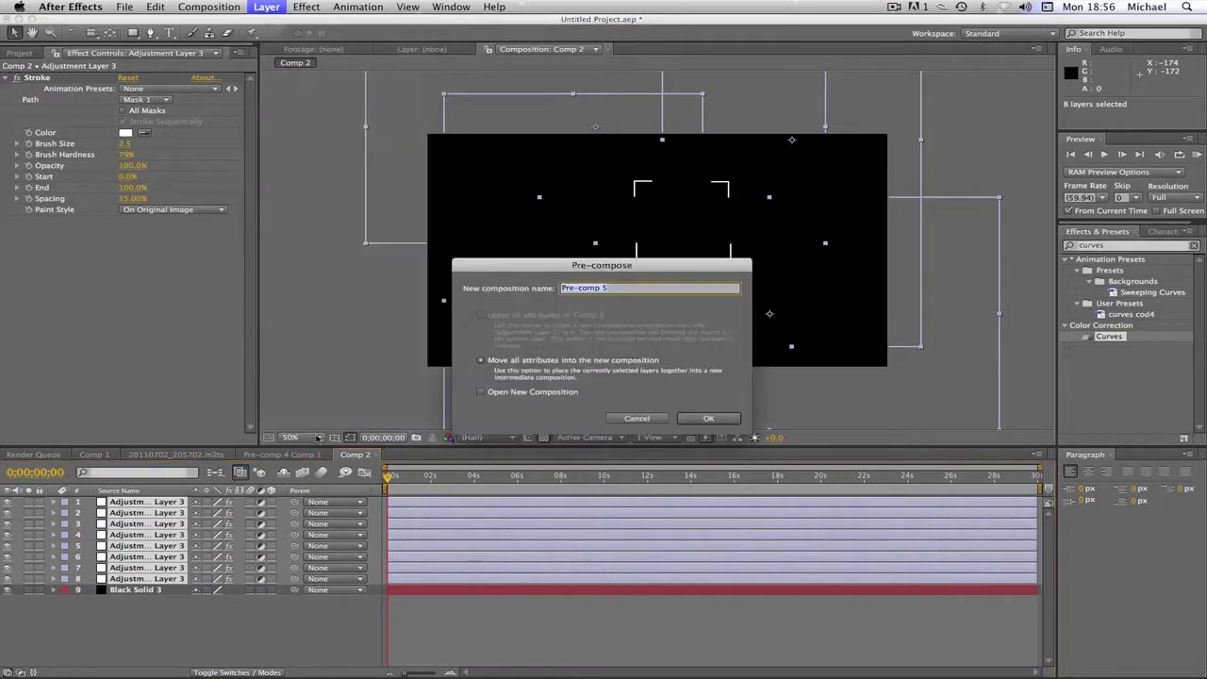
left_click(708, 418)
Reposition Pre-comp 5 to 642, 362 to align it with the comp frame.
left_click(236, 567)
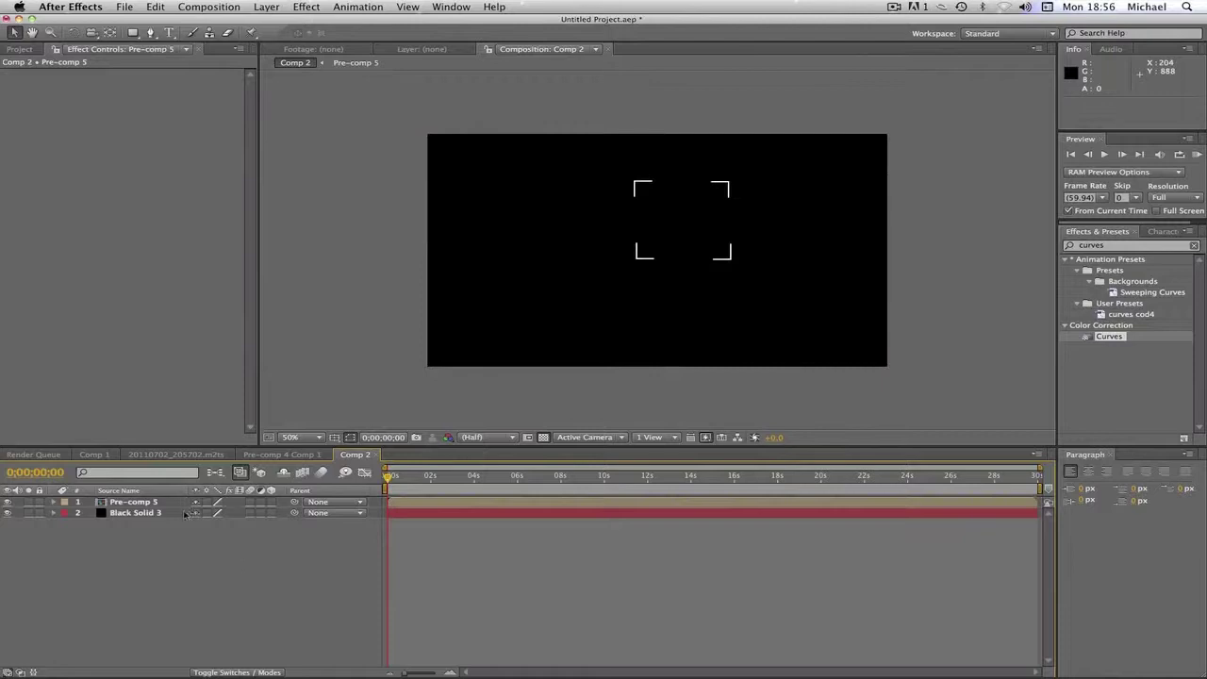
left_click(160, 501)
left_click_drag(722, 300, 639, 345)
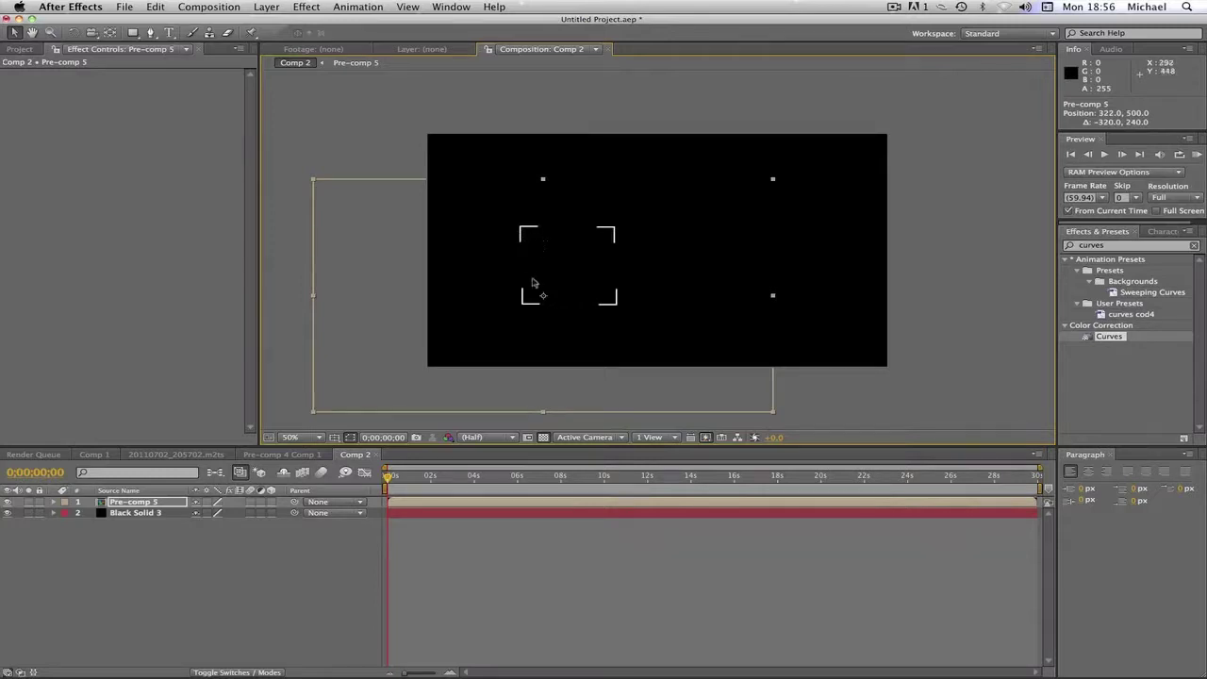
left_click_drag(549, 253, 658, 213)
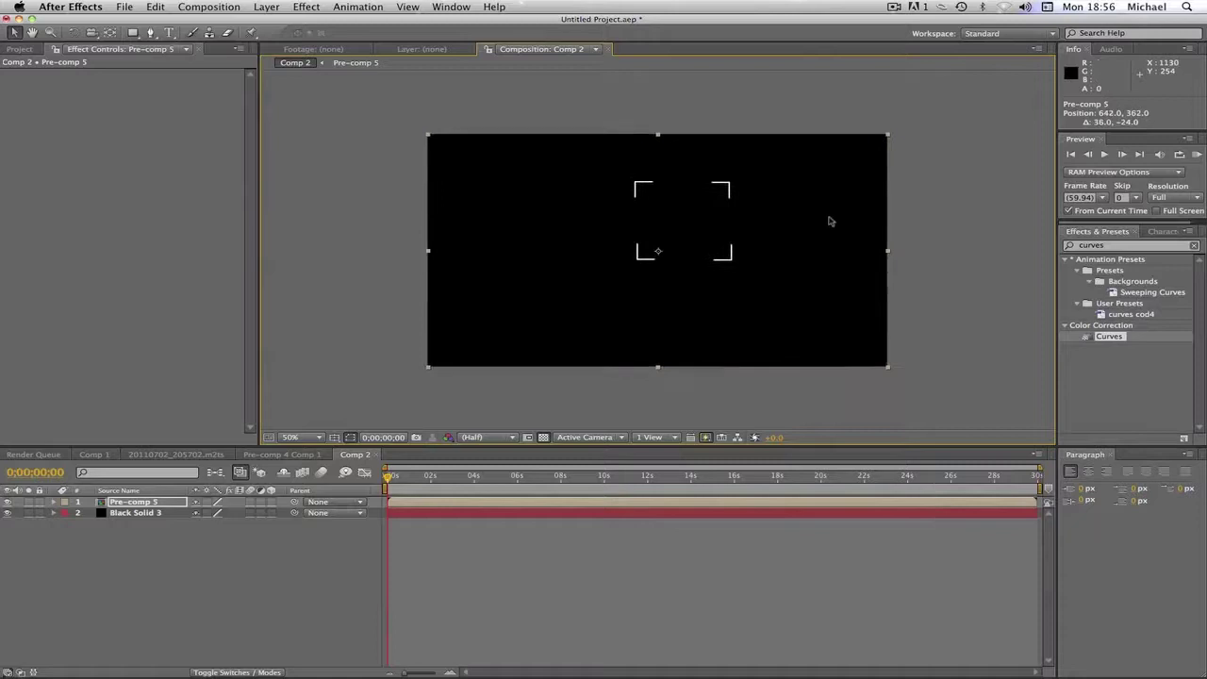
left_click(250, 513)
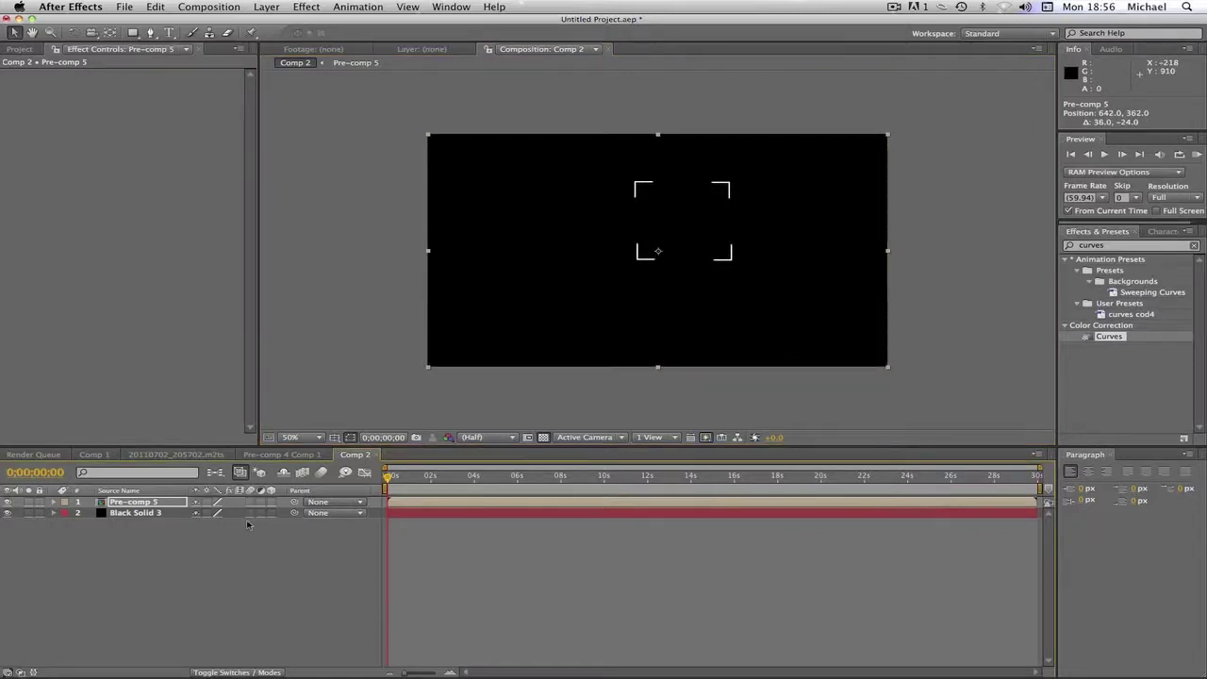
Add a green full-frame solid, Deep Green Solid 2, at the top of Comp 2.
right_click(161, 578)
mouse_move(181, 562)
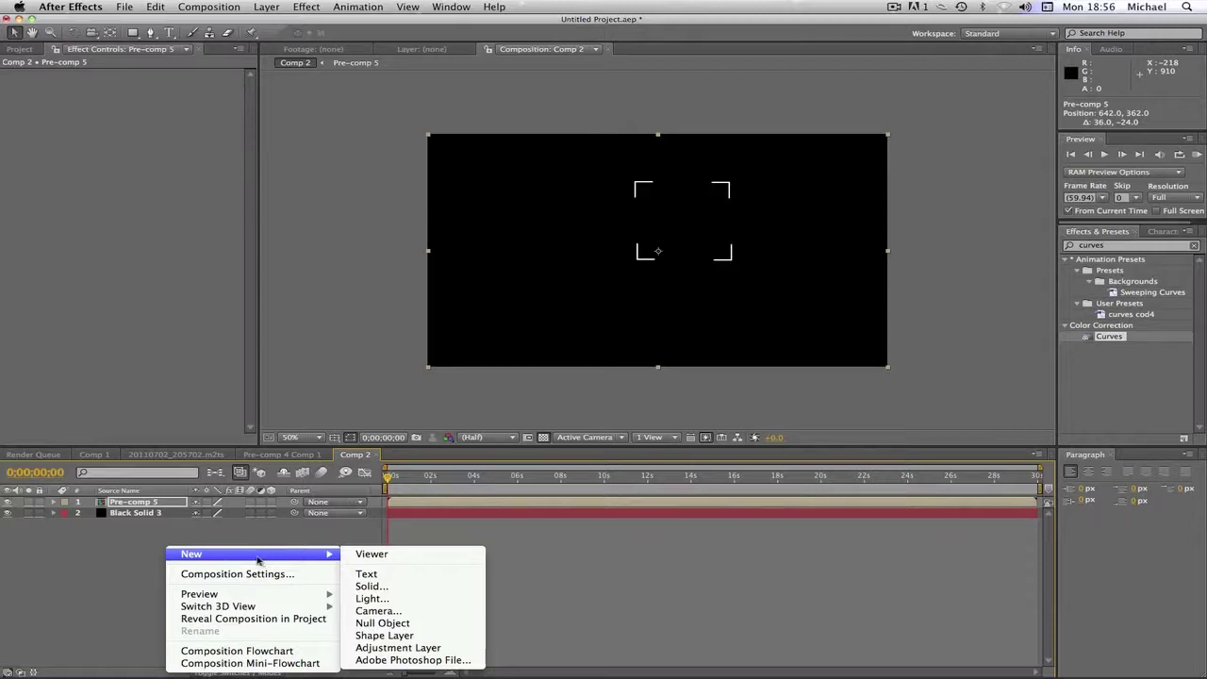
right_click(99, 549)
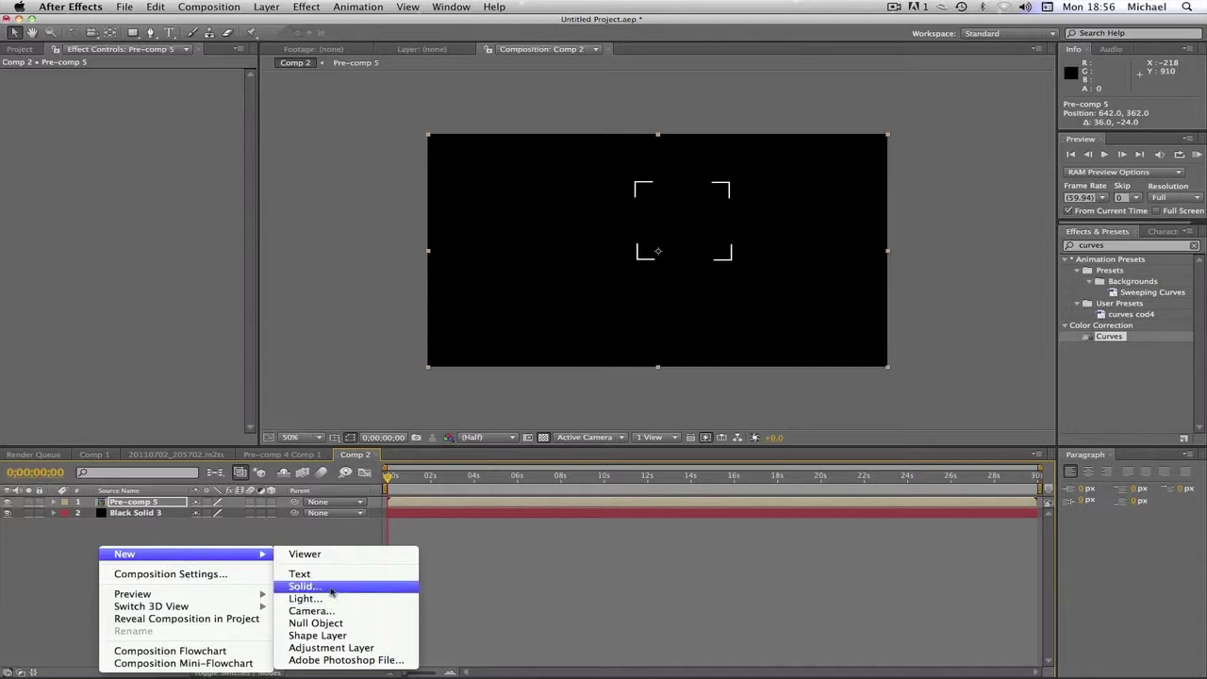
left_click(332, 589)
left_click(594, 430)
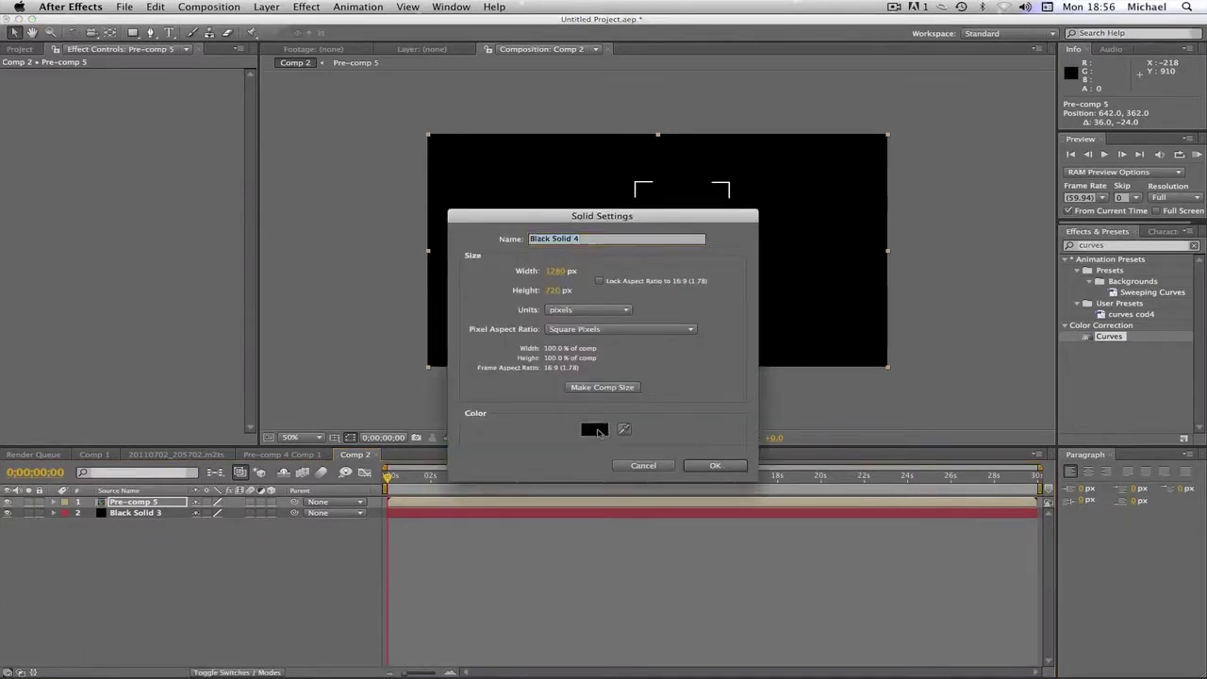
left_click(633, 385)
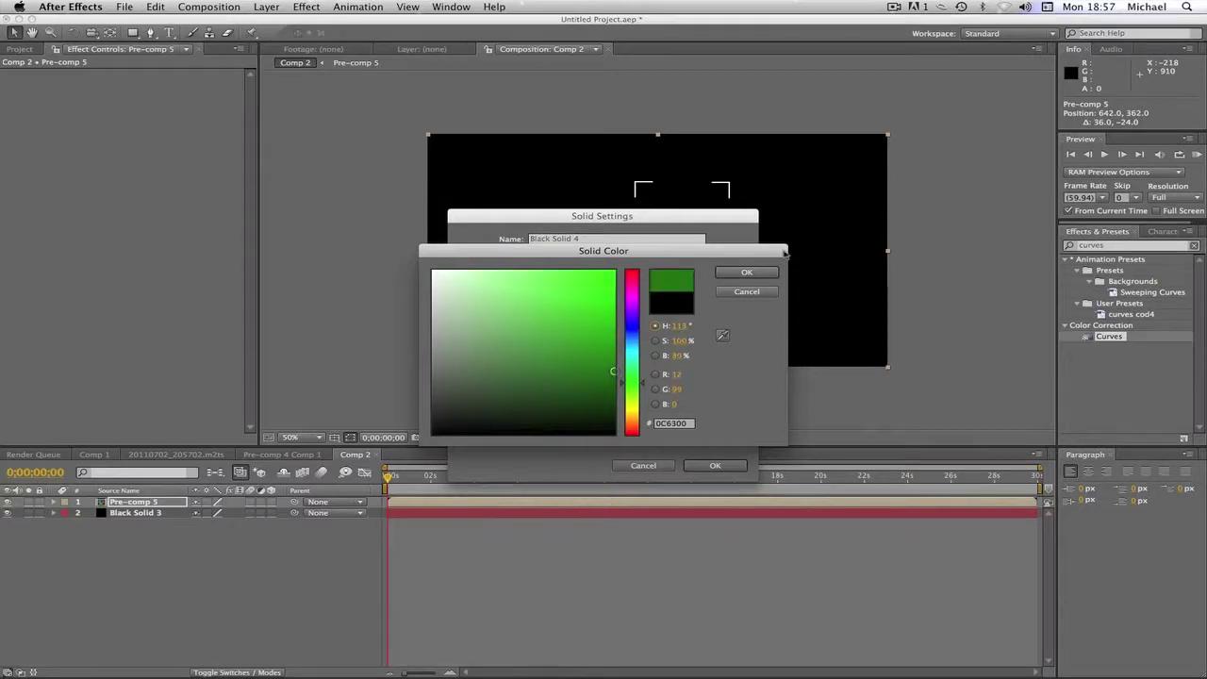
left_click(748, 274)
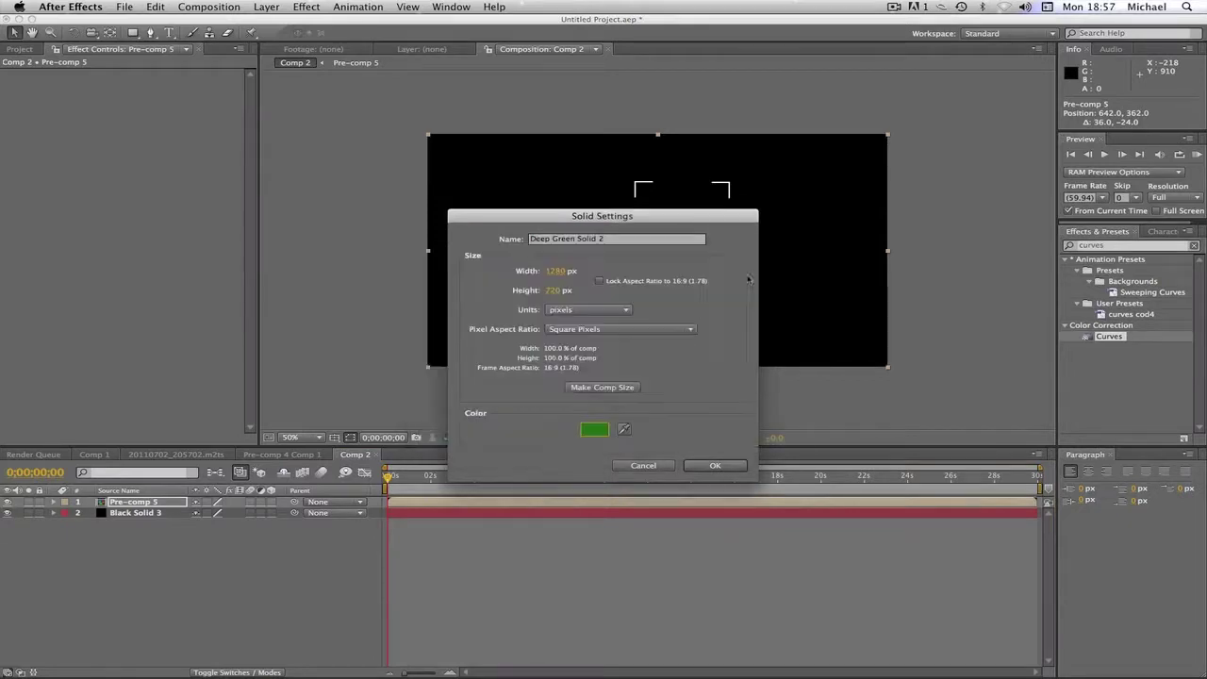
left_click(715, 466)
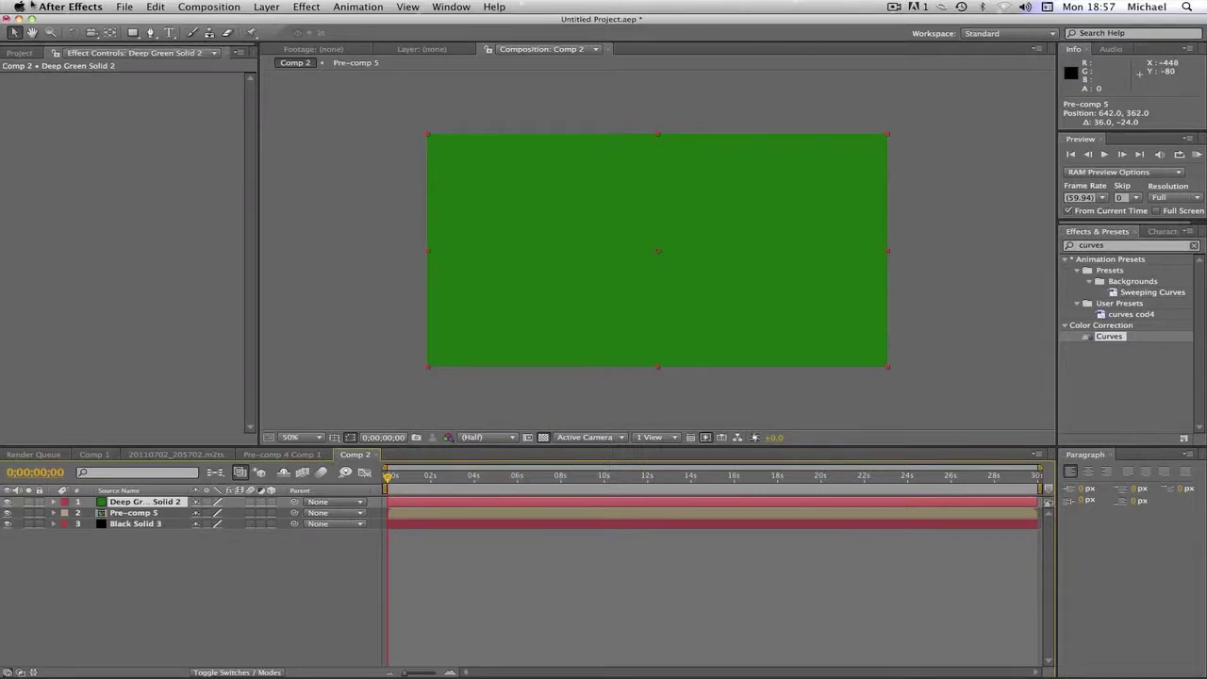
Mask the green solid to a rectangle and move and scale it to fit the brackets.
left_click(133, 32)
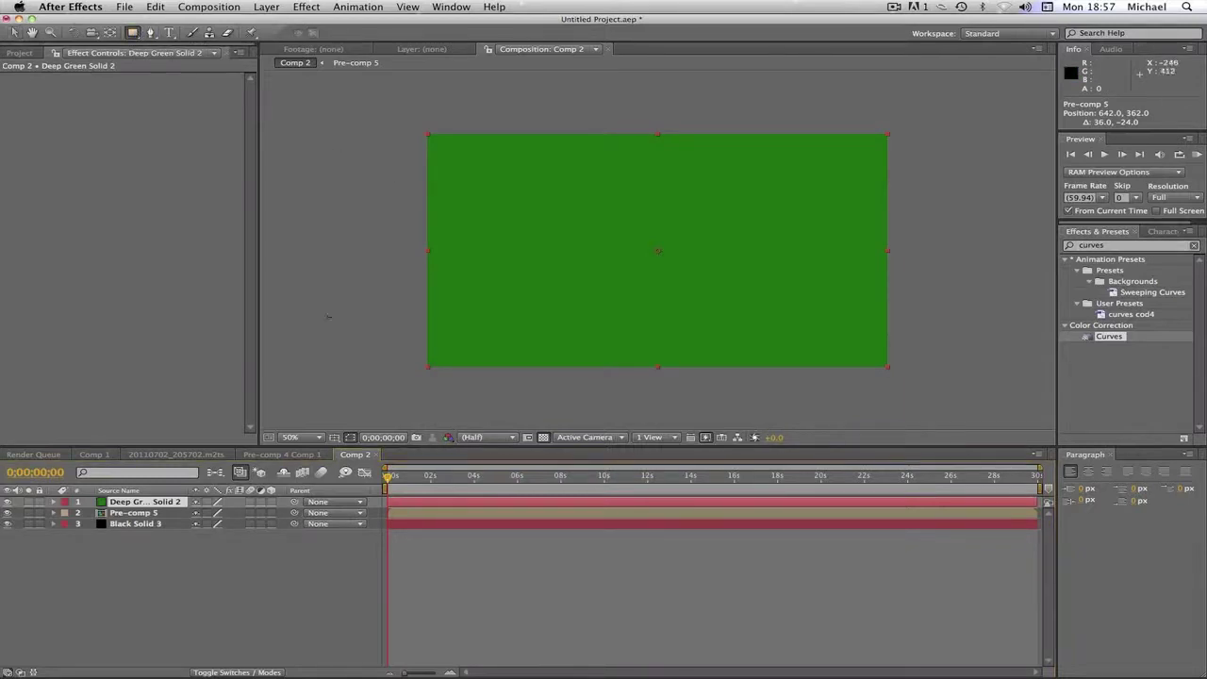
left_click_drag(563, 182, 676, 279)
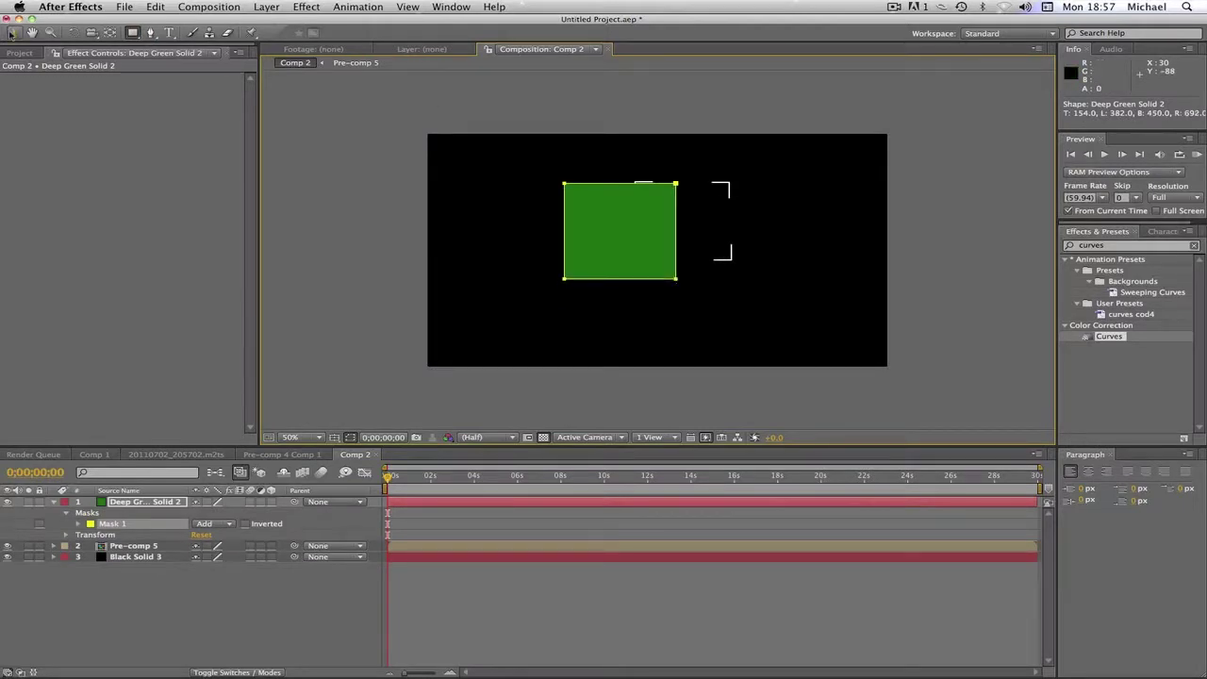
left_click(15, 33)
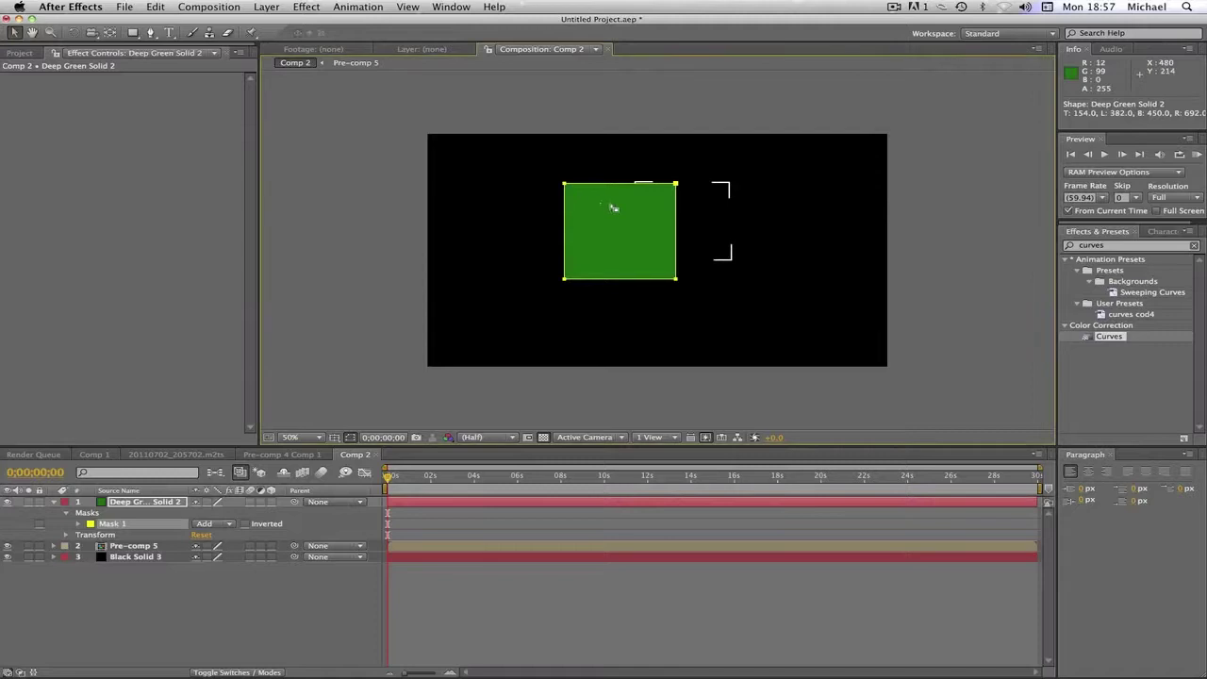
left_click(618, 260)
left_click_drag(618, 260, 690, 261)
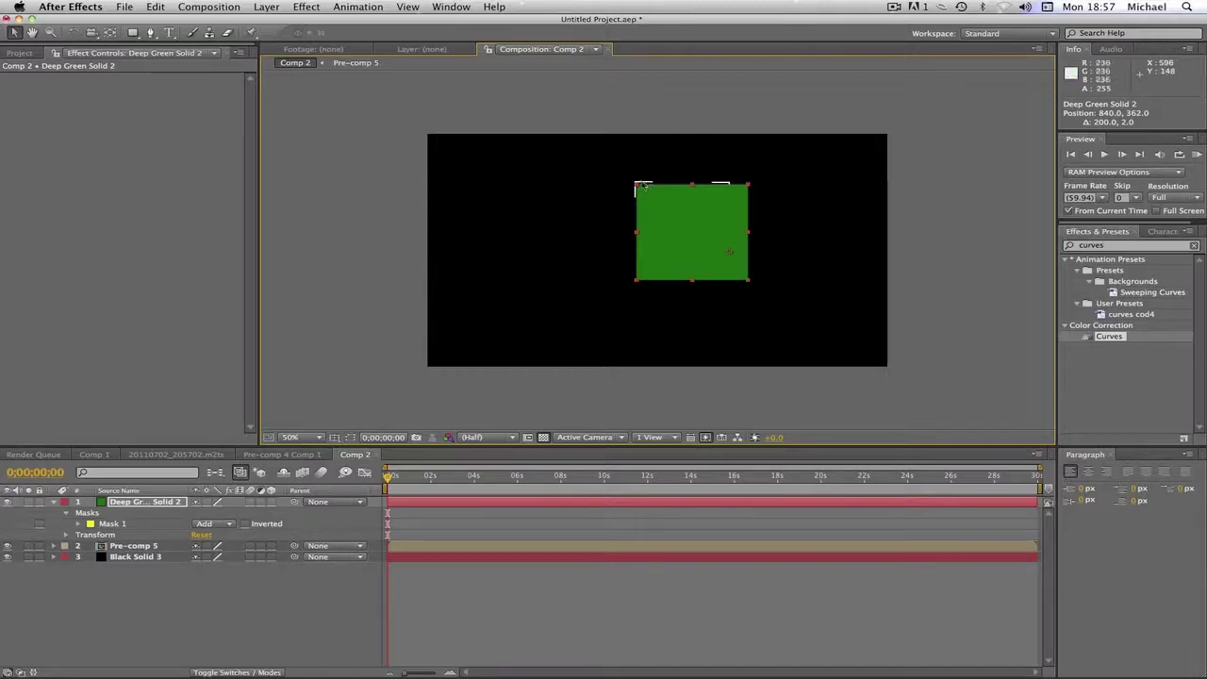
left_click_drag(637, 187, 638, 188)
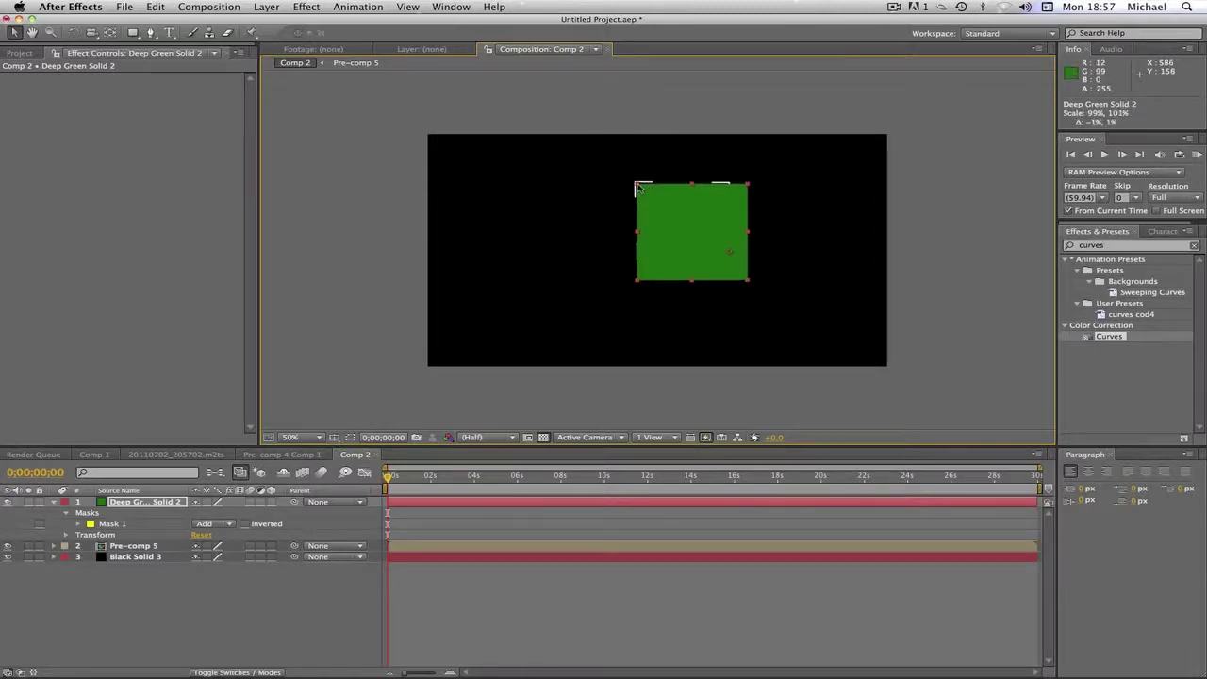
left_click_drag(749, 186, 714, 194)
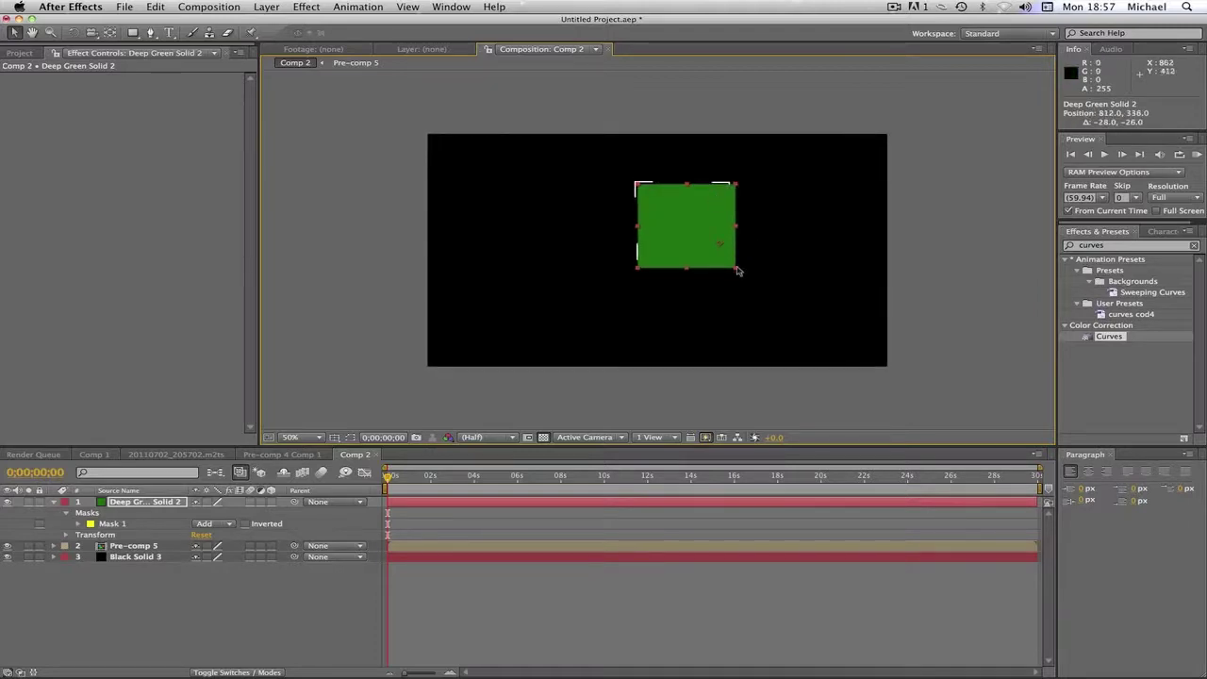
left_click_drag(739, 272, 711, 238)
Make the Deep Green Solid 2 square slightly shorter from its top edge.
left_click(830, 200)
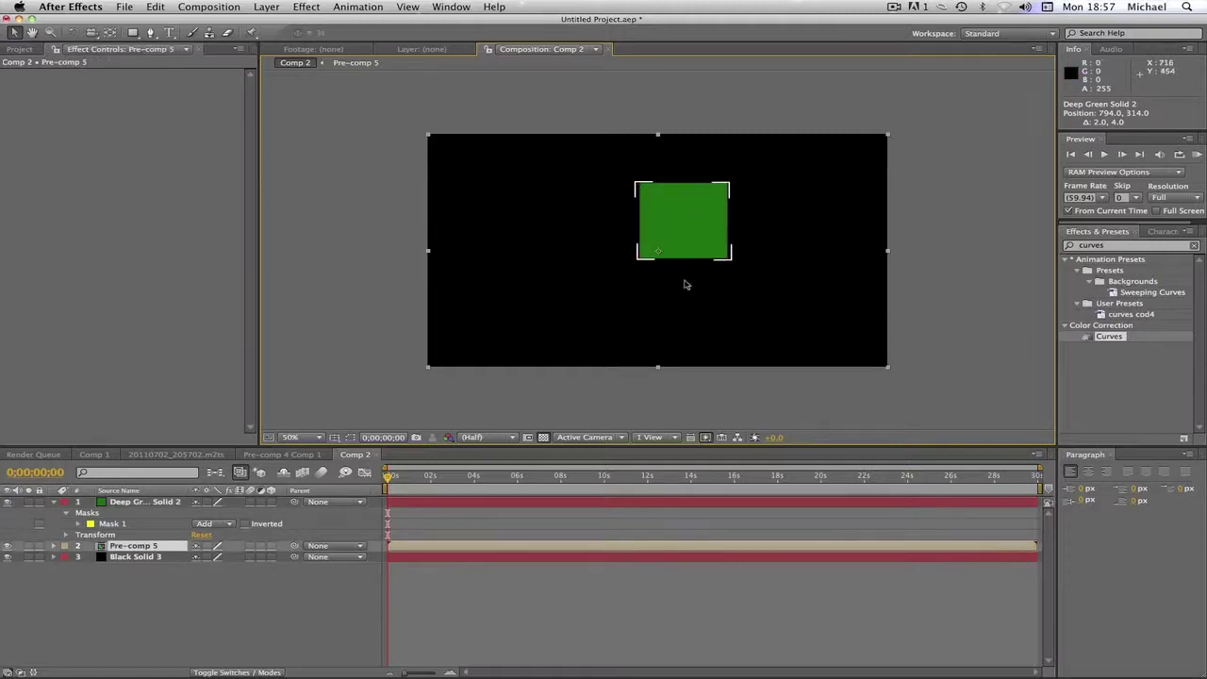
left_click(166, 501)
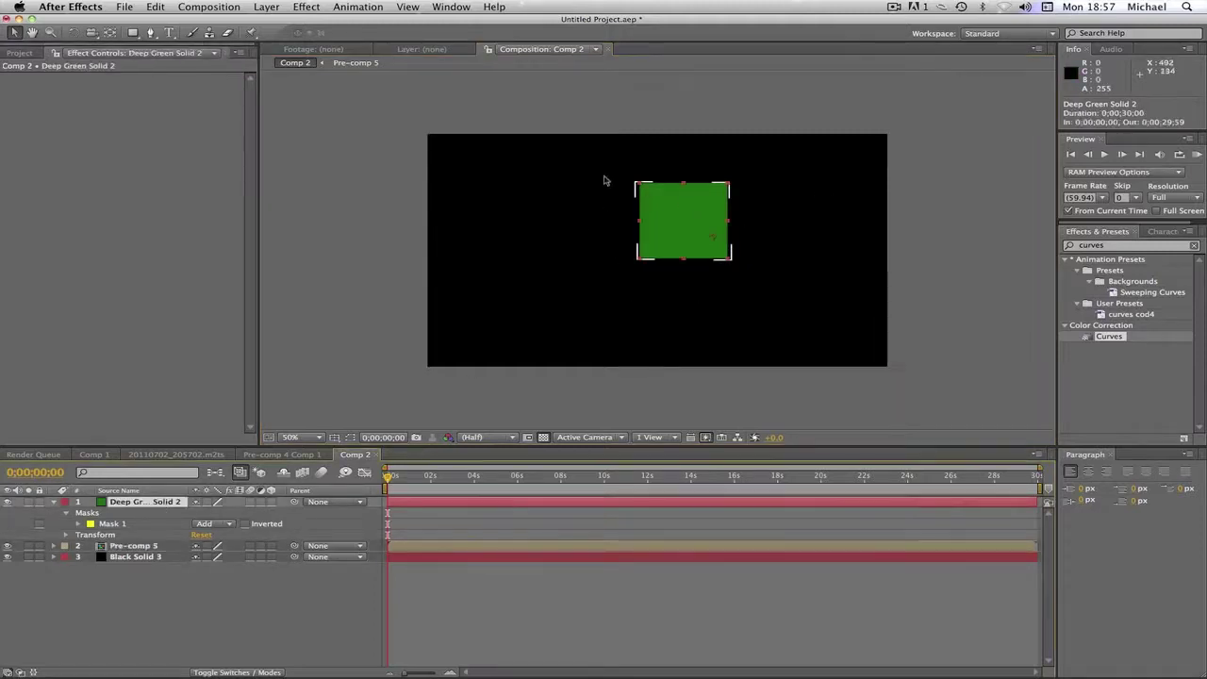
left_click(686, 187)
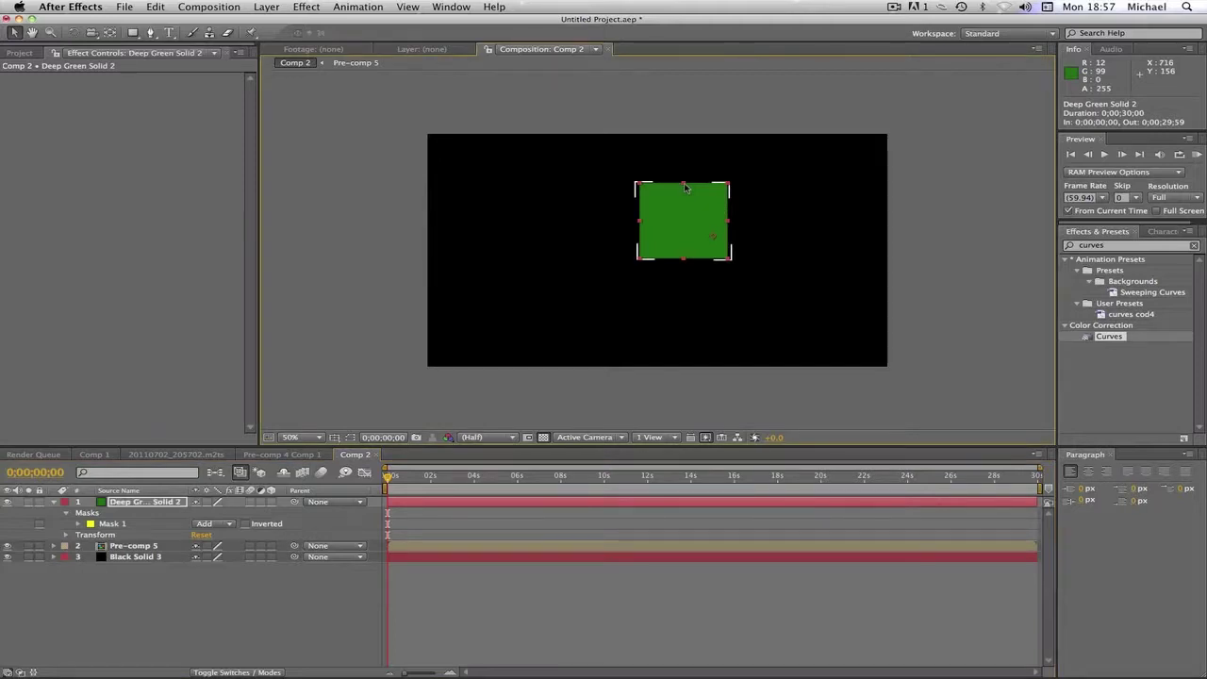
left_click_drag(686, 188, 686, 192)
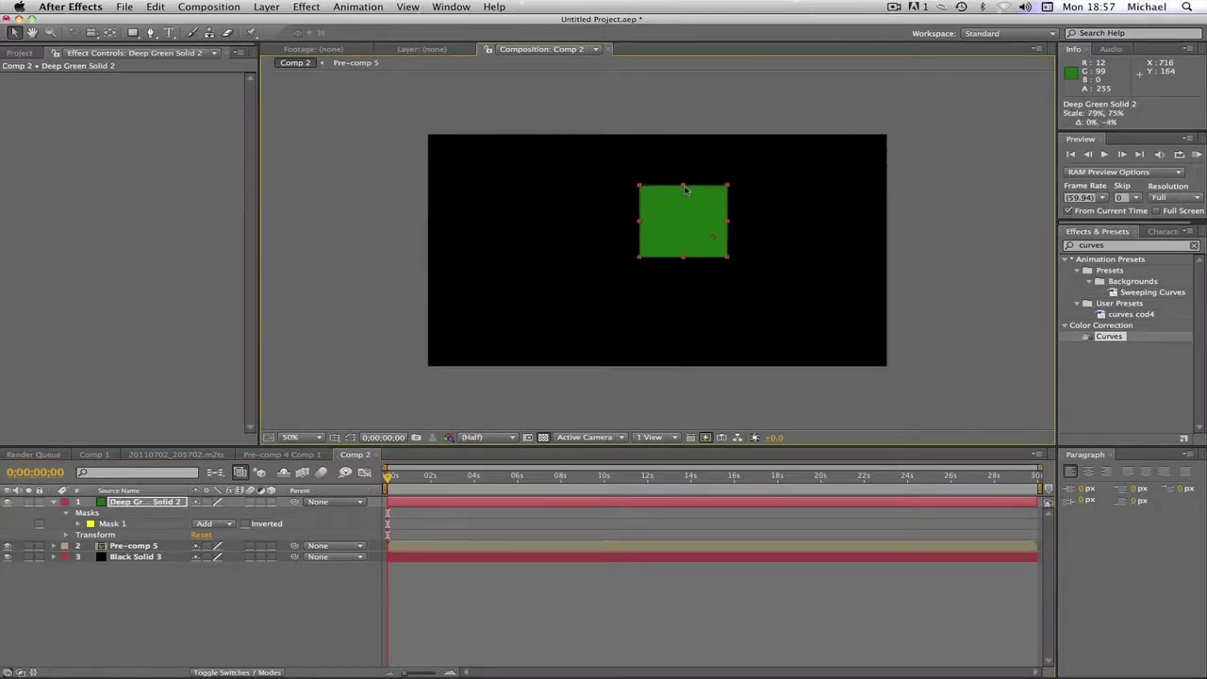
Nudge the Pre-comp 5 brackets with the arrow keys until they frame the square evenly.
left_click(799, 185)
key("Left")
key("Left")
key("Left")
key("Left")
key("Up")
key("Up")
key("Up")
key("Up")
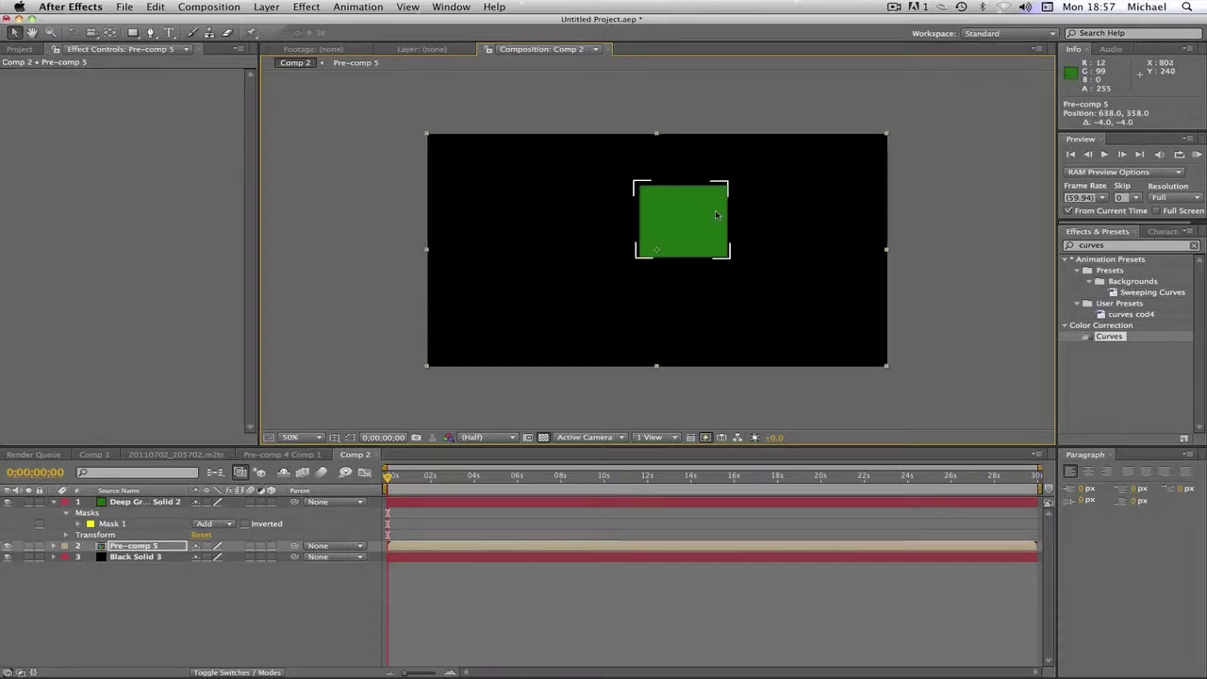
key("Right")
key("Right")
key("Right")
key("Right")
key("Right")
key("Right")
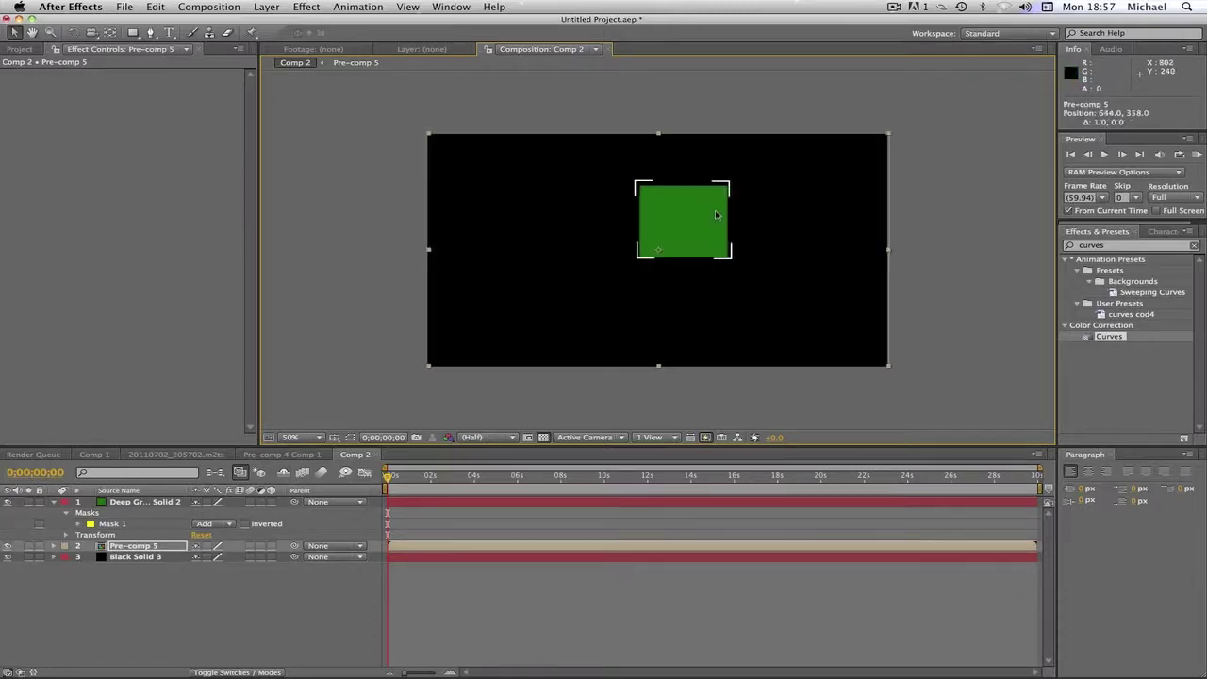
key("Right")
key("Right")
key("Down")
key("Down")
key("Down")
key("Down")
key("Down")
key("Down")
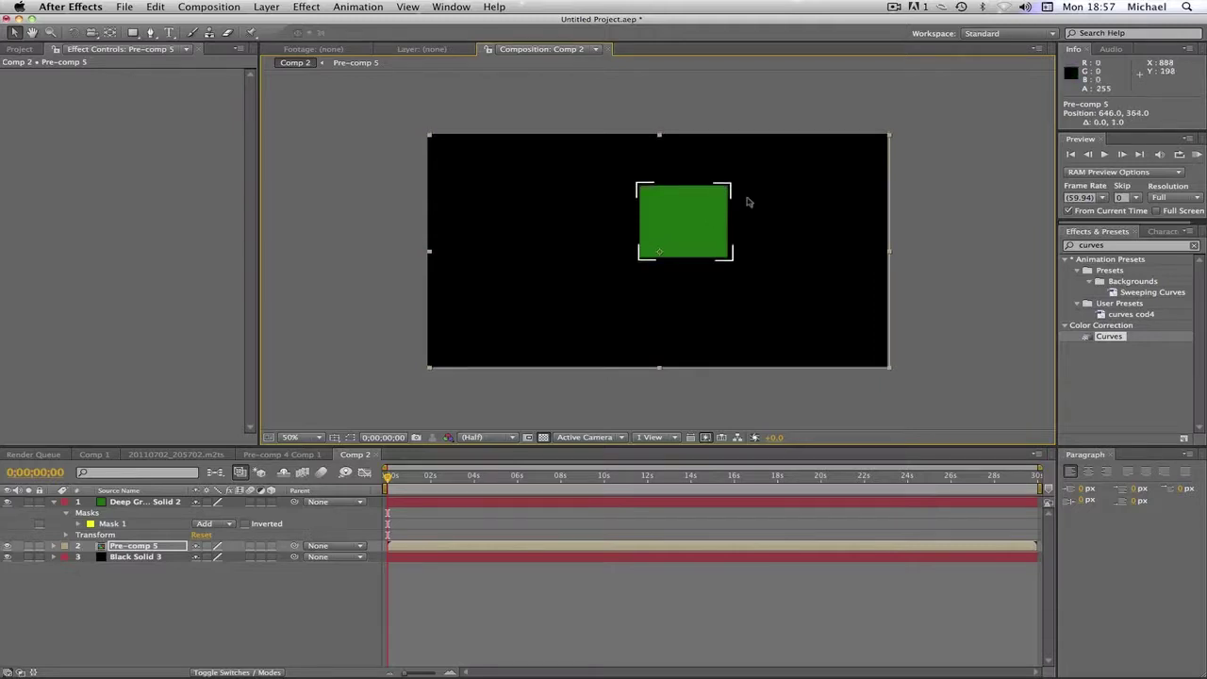
key("Left")
key("Left")
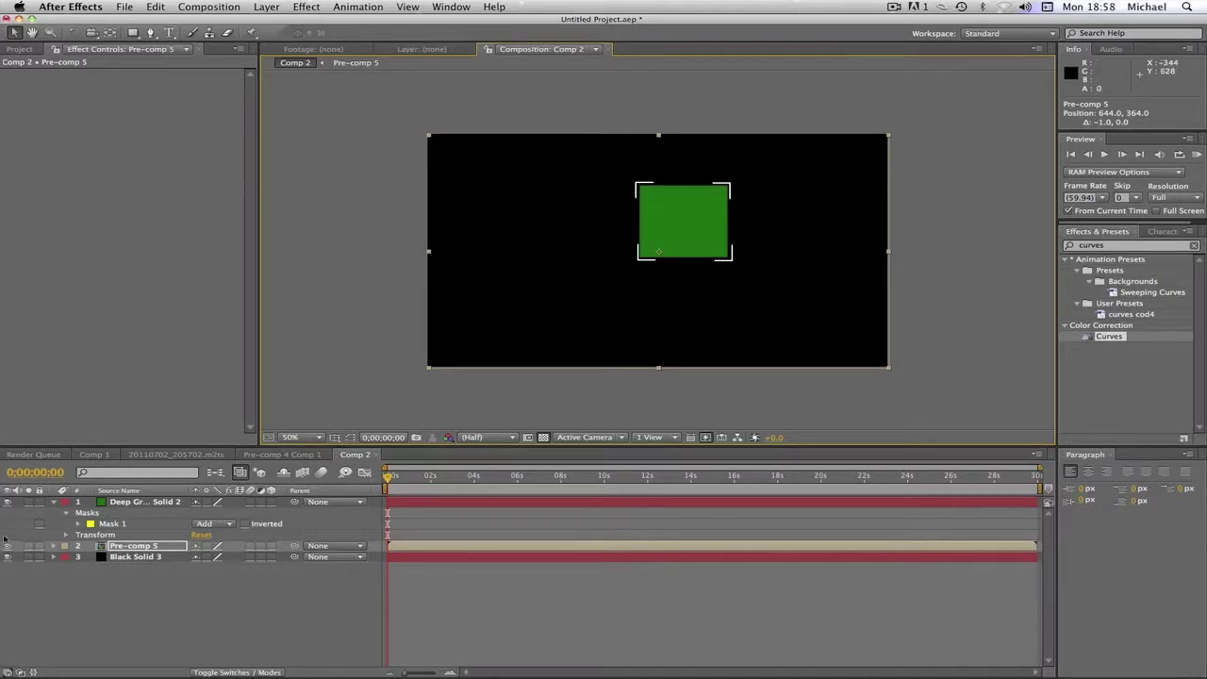
left_click(132, 506)
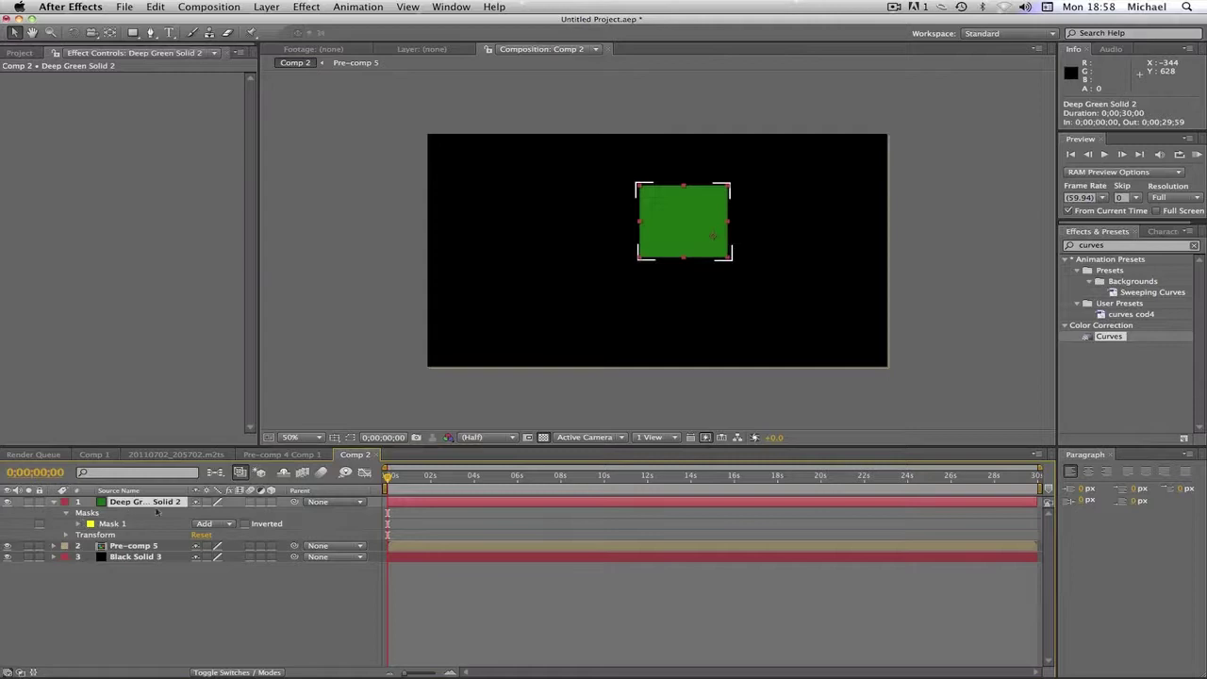
In Mask 1, set Mask Feather to 20 px and Mask Opacity to 30%.
left_click(53, 502)
left_click(53, 503)
left_click(79, 523)
left_click(227, 545)
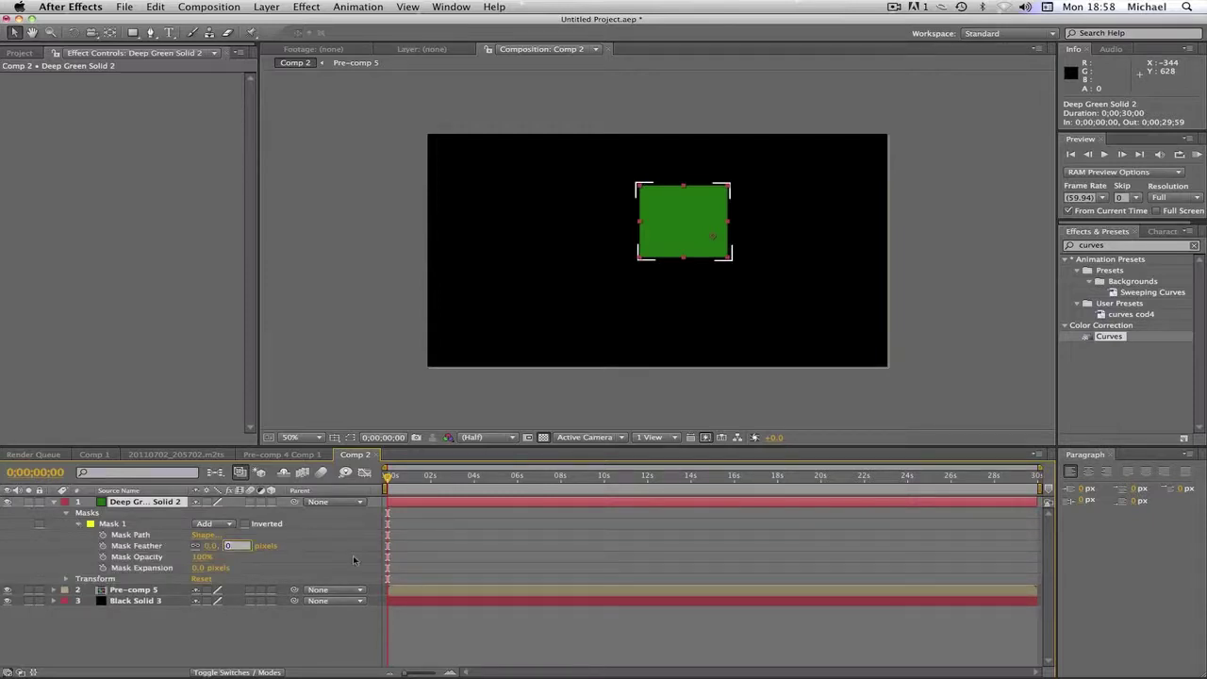
type("20")
key("Return")
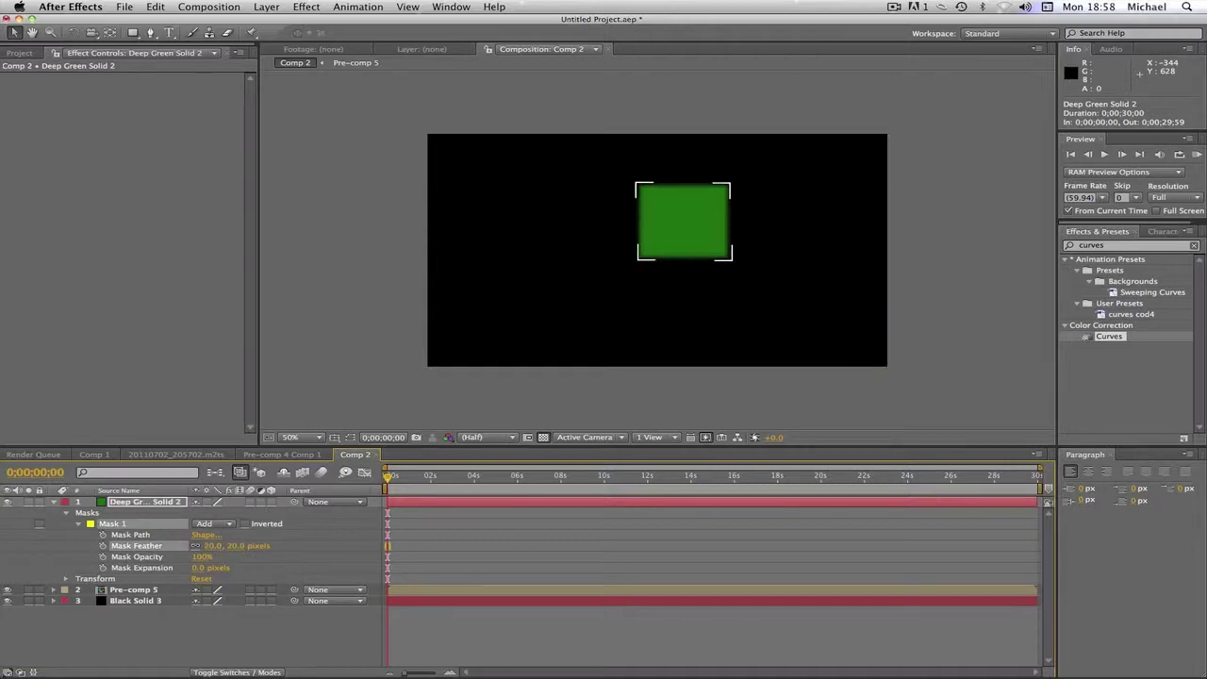
left_click(202, 556)
type("30")
key("Return")
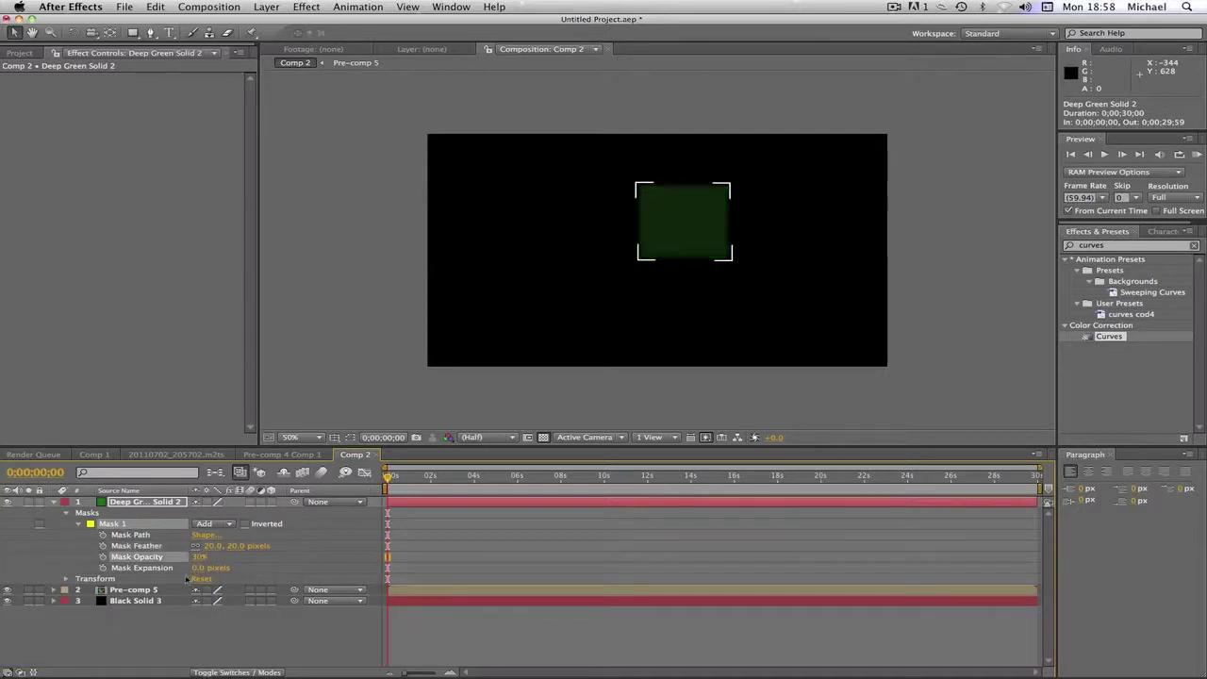
Adjust the mask to 40% opacity and a 22-pixel feather.
left_click_drag(233, 547, 229, 553)
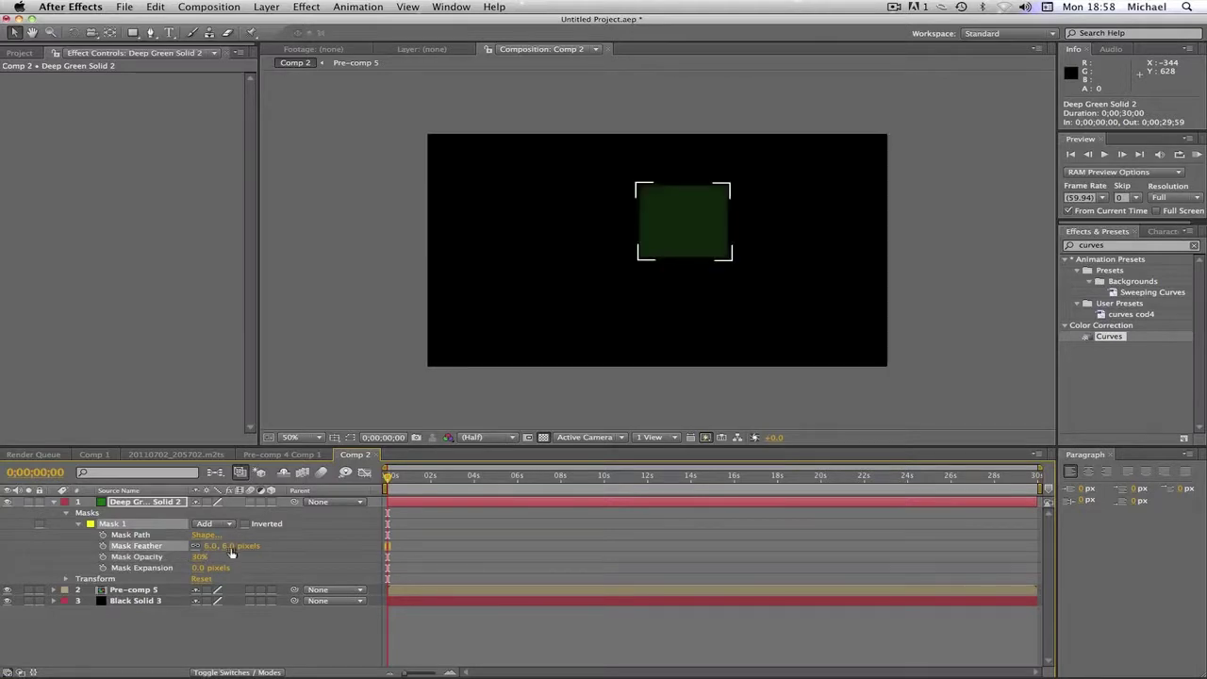
left_click(199, 557)
key("Return")
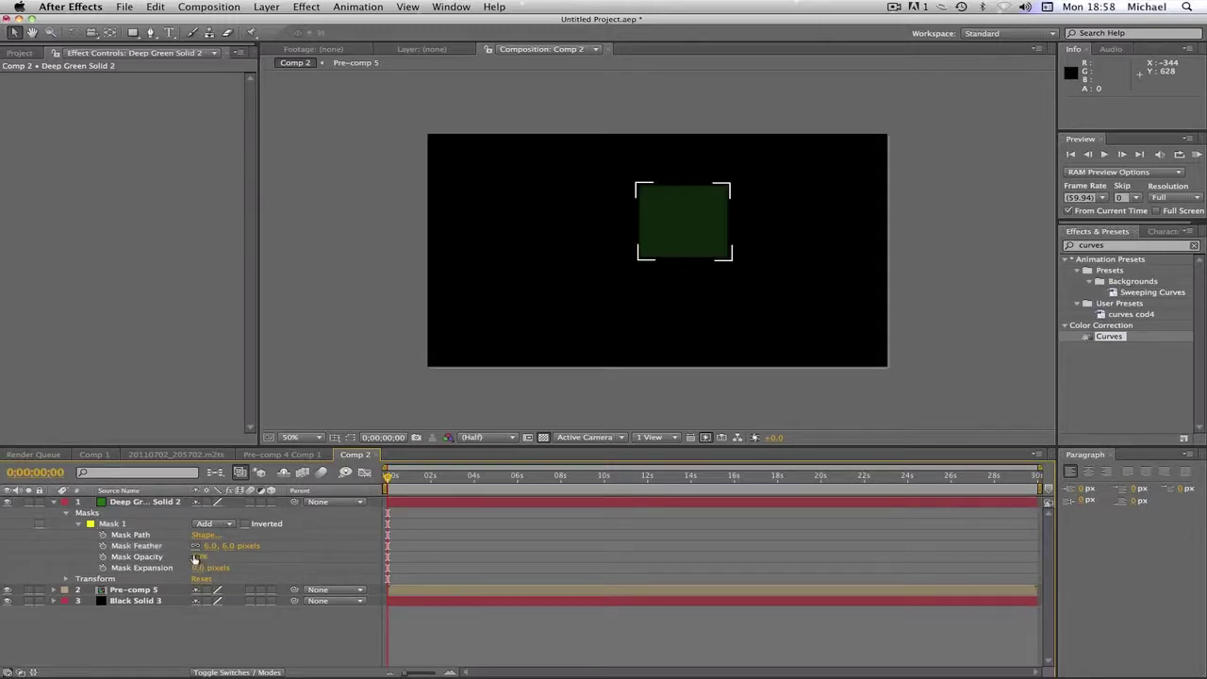
left_click_drag(195, 558, 204, 559)
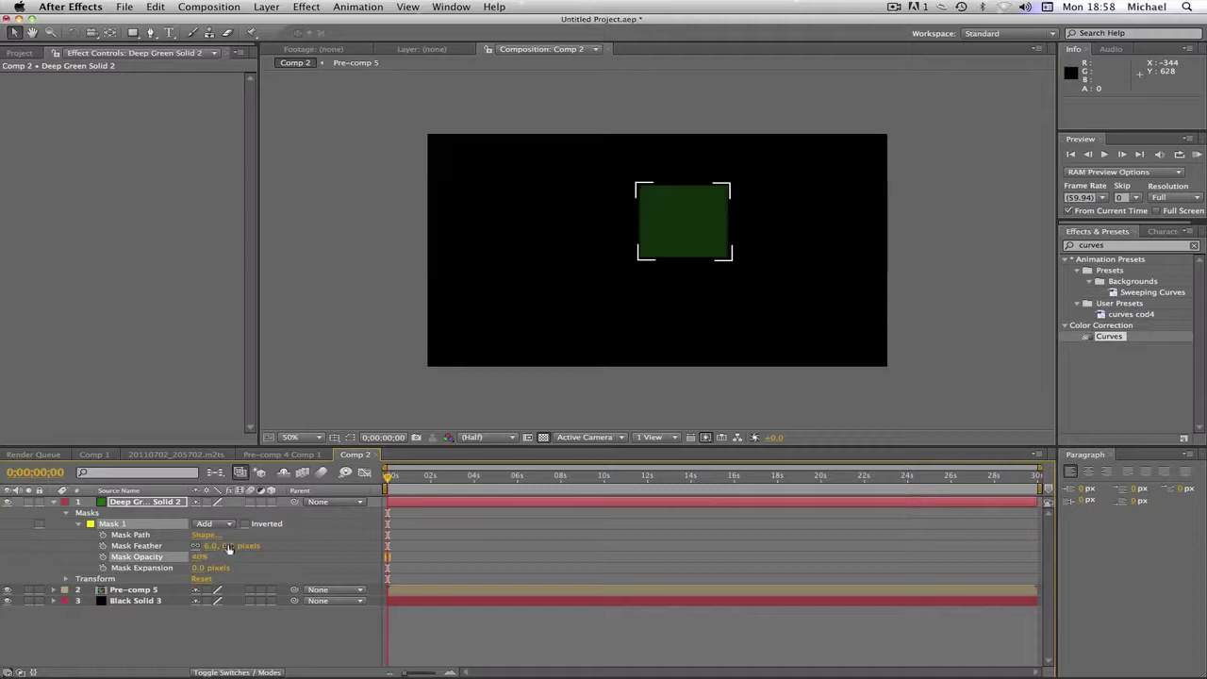
left_click_drag(228, 549, 340, 513)
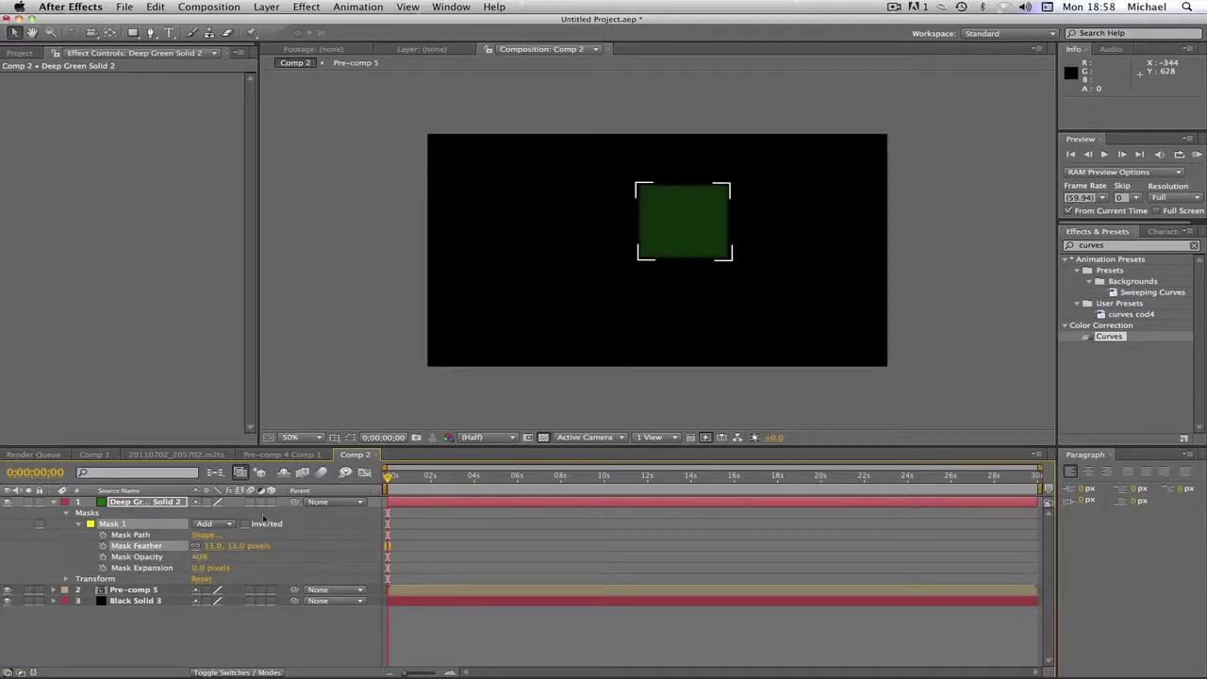
left_click_drag(243, 546, 246, 547)
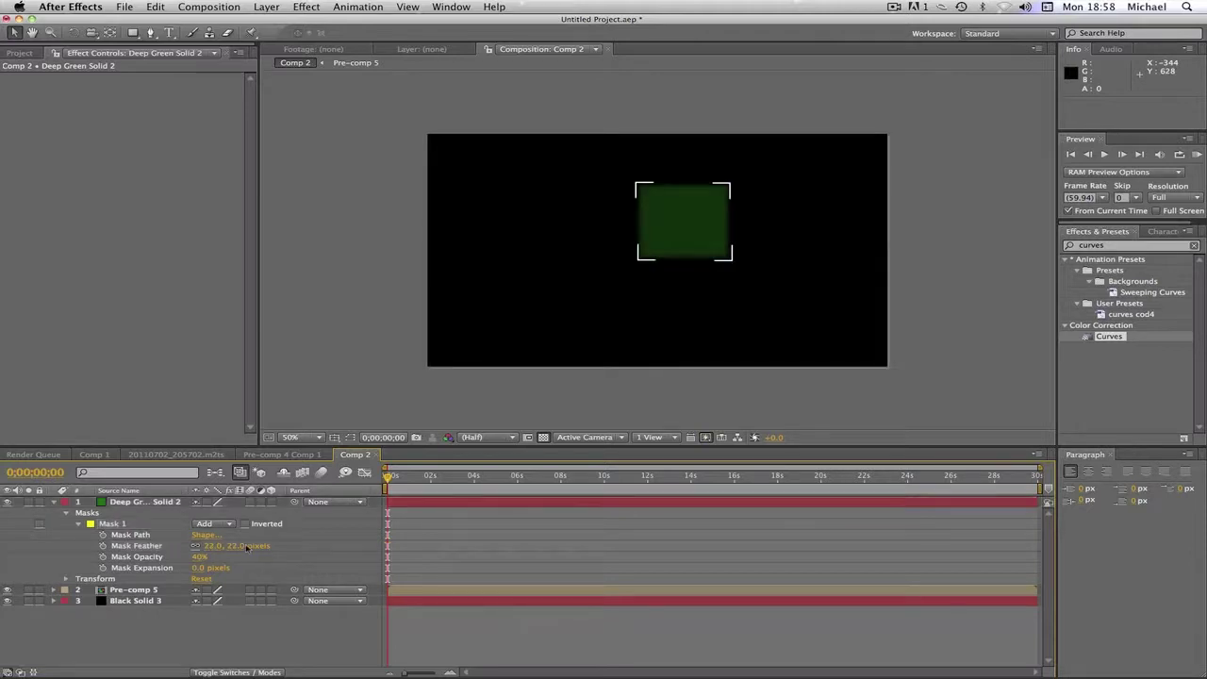
Delete the Black Solid 3 background and start a new solid layer.
left_click(133, 600)
key("Delete")
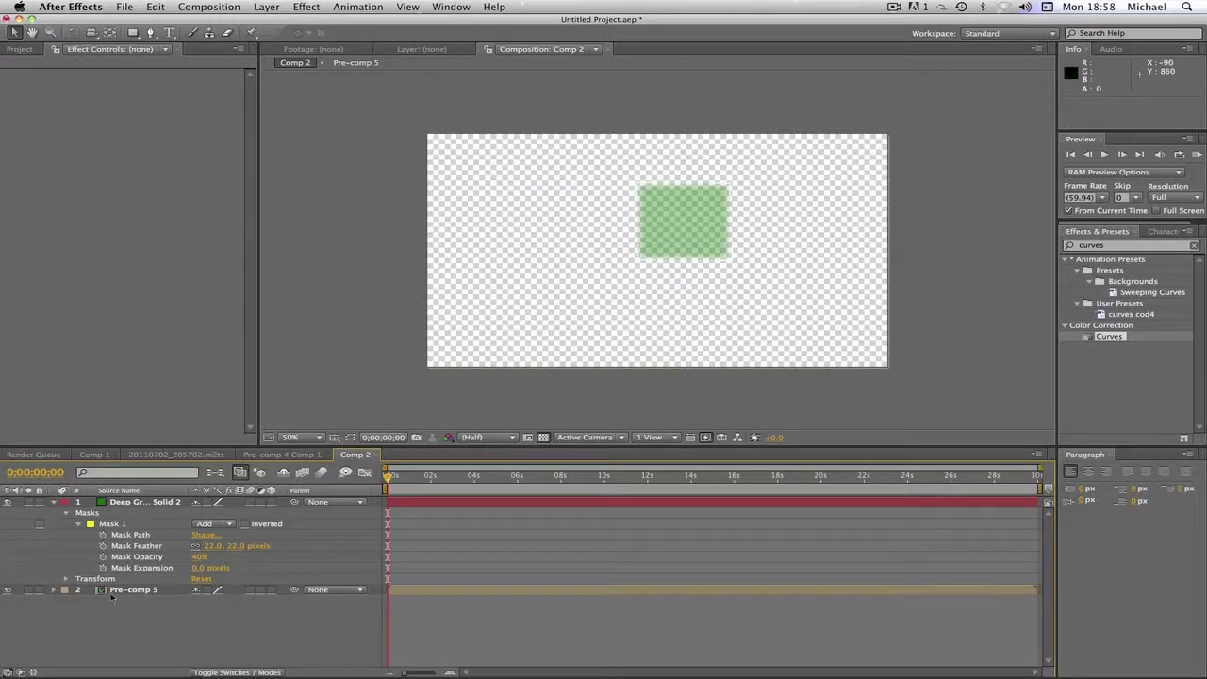
right_click(157, 624)
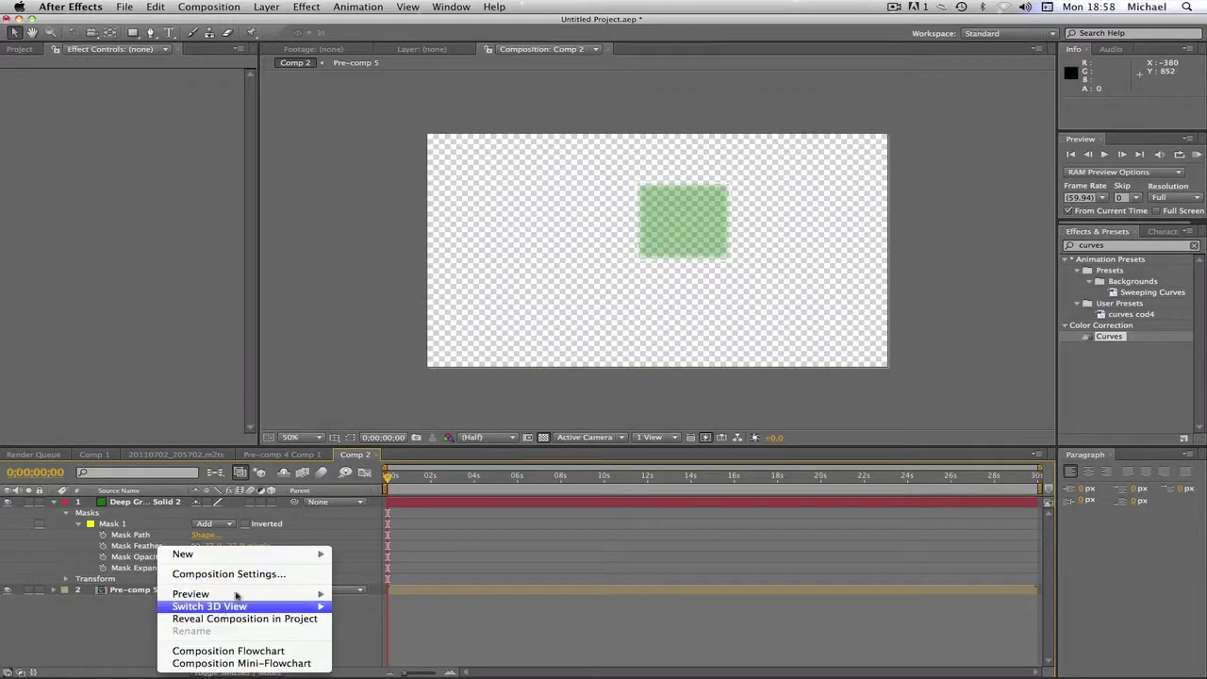
mouse_move(317, 554)
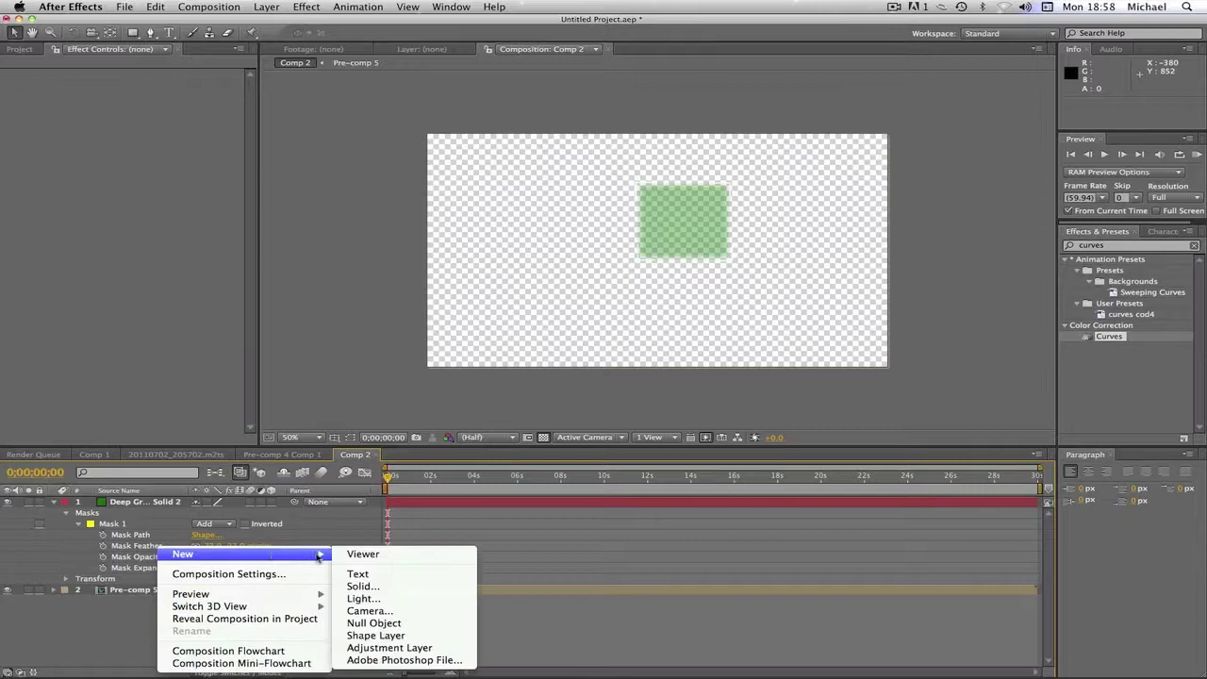
left_click(363, 586)
Make the new solid bright red and move it beneath Pre-comp 5 as the background.
left_click(598, 430)
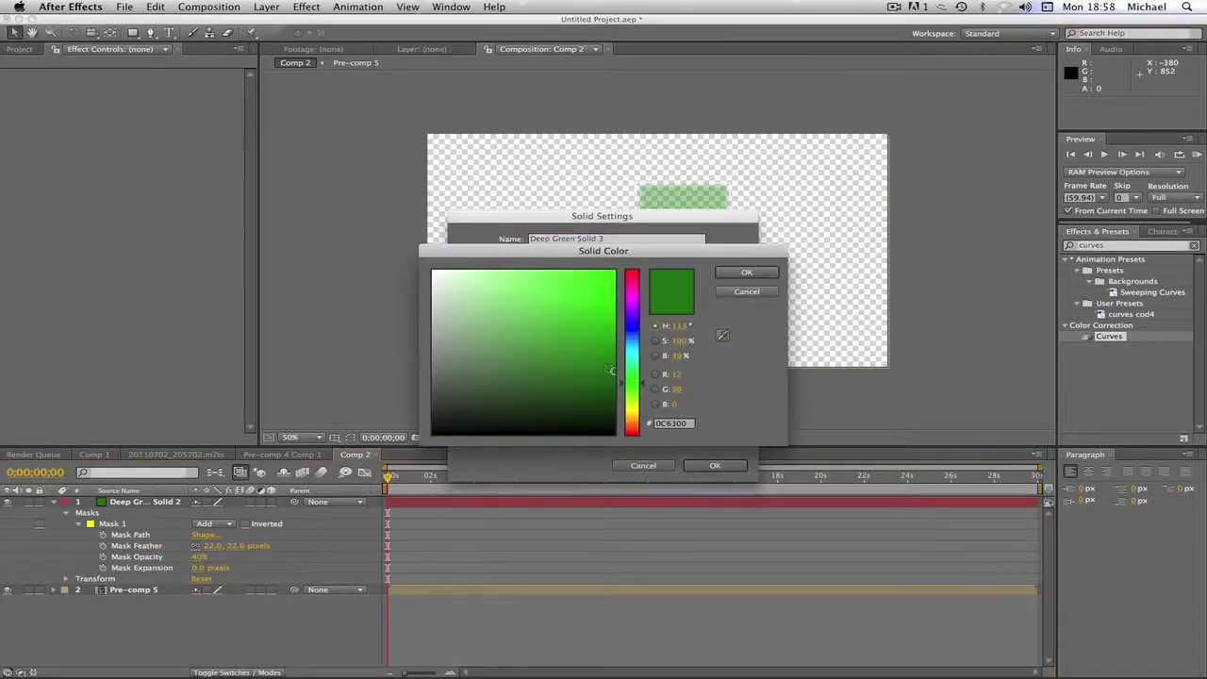
left_click(633, 272)
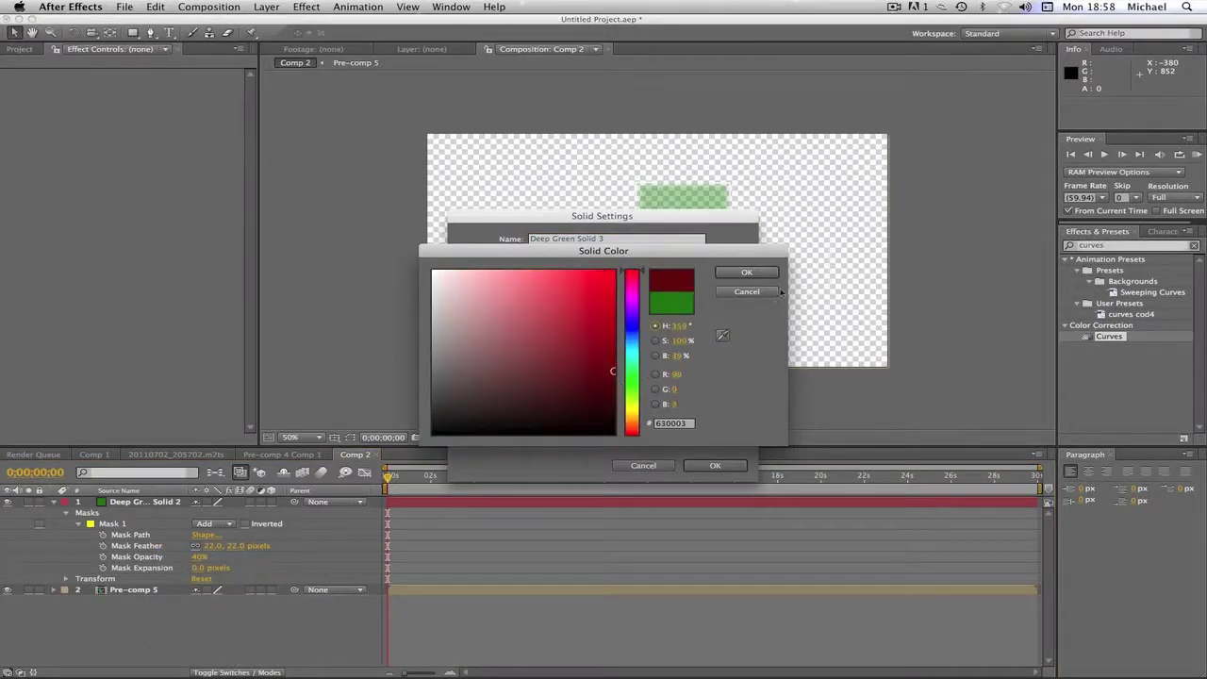
left_click_drag(612, 349, 616, 272)
left_click(746, 273)
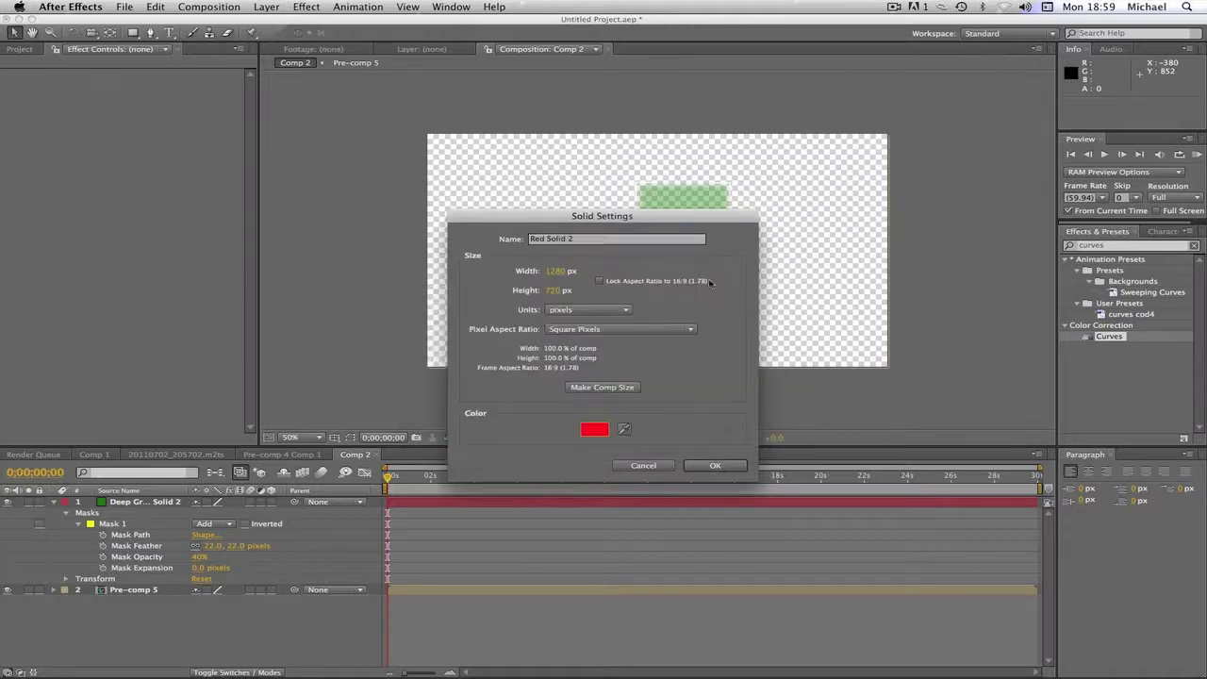
left_click(703, 466)
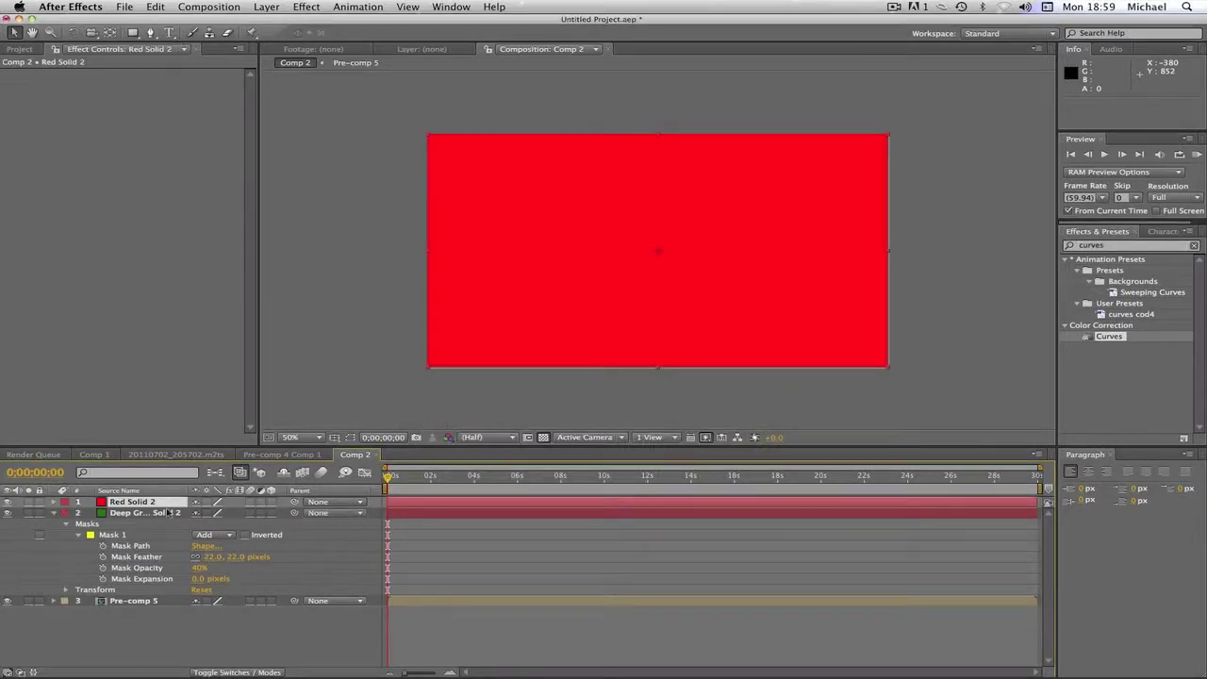
left_click_drag(142, 503, 142, 611)
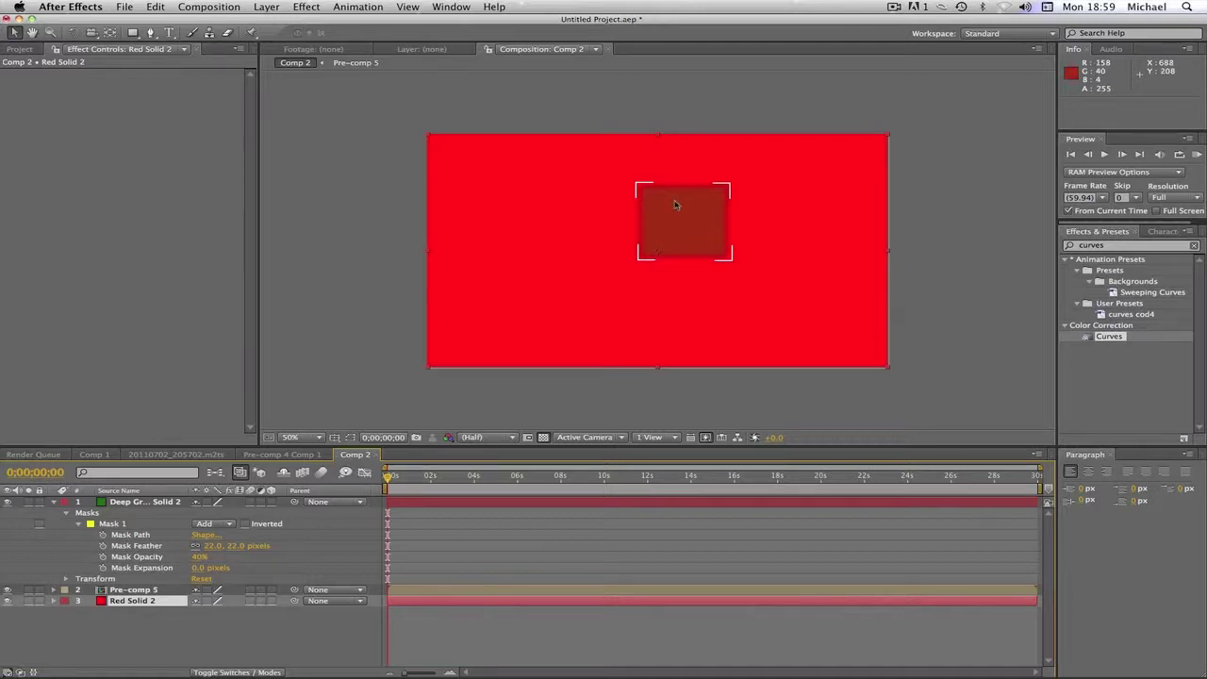
View Pre-comp 4 Comp 1 at full size, then return to Comp 2 and check its layers.
left_click(269, 454)
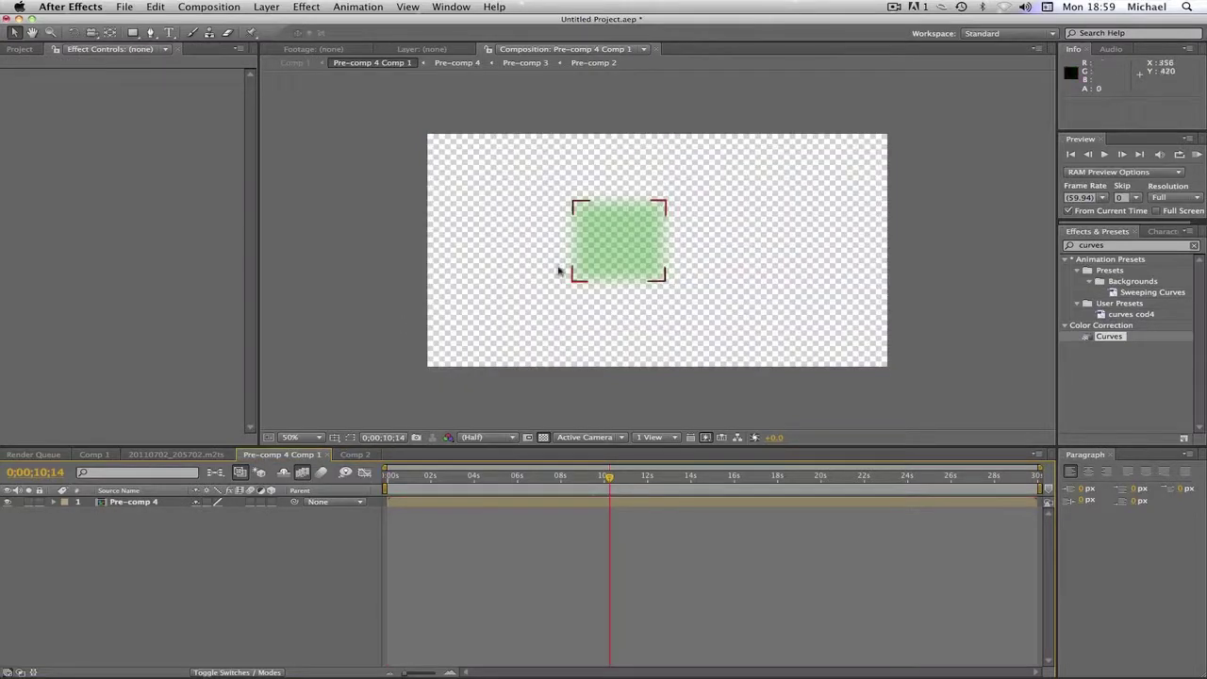
key("period")
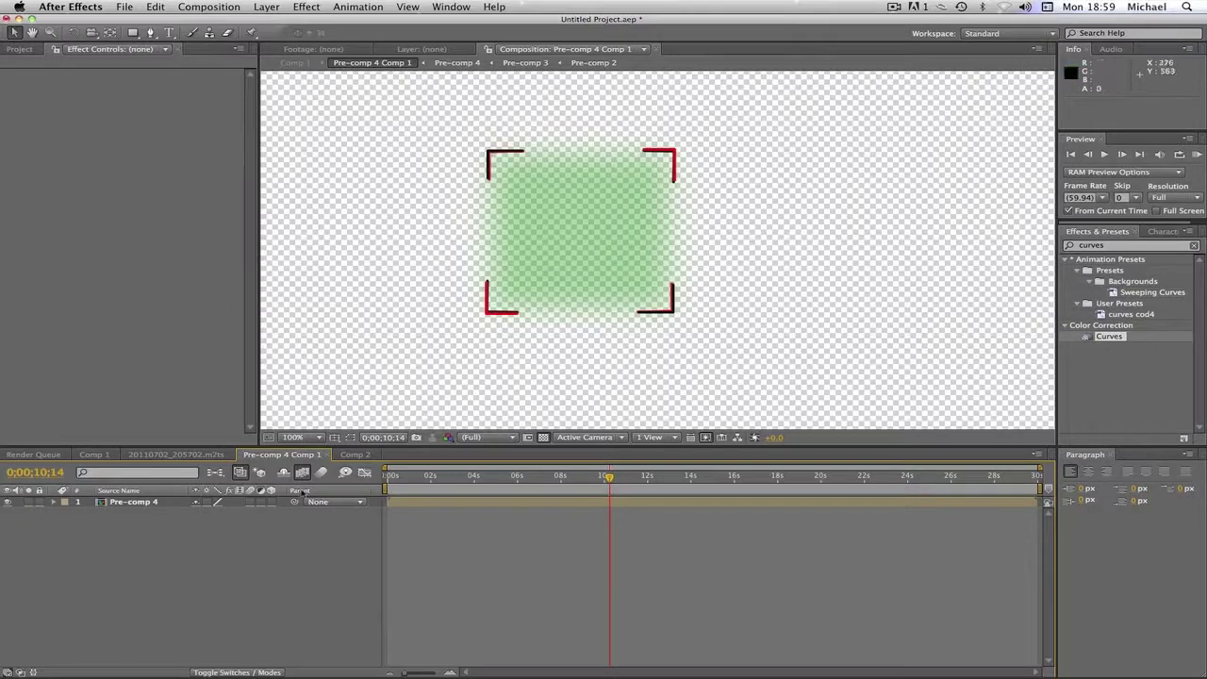
left_click(356, 455)
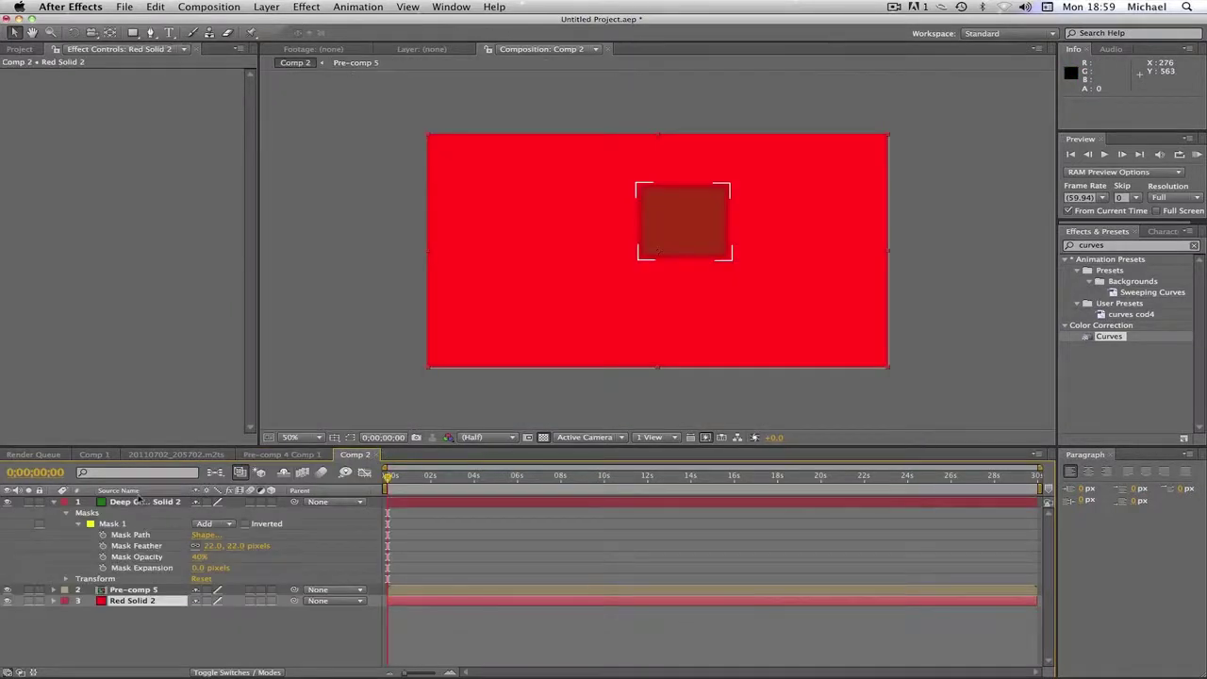
left_click(140, 502)
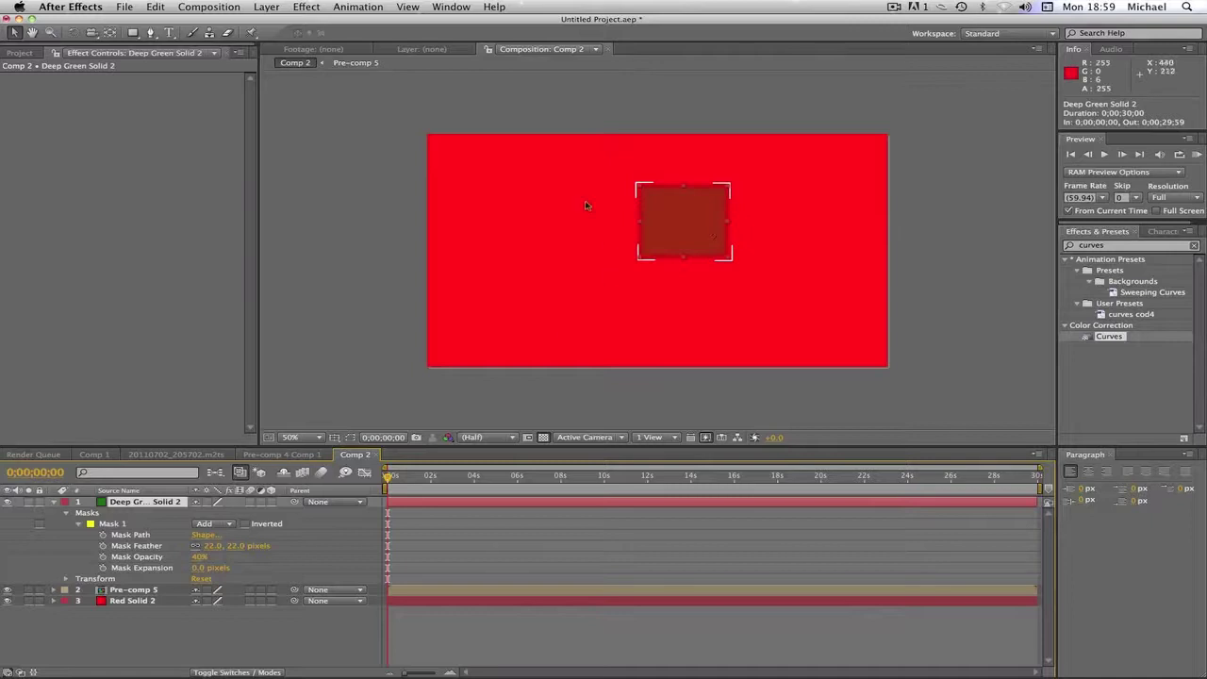
left_click(860, 192)
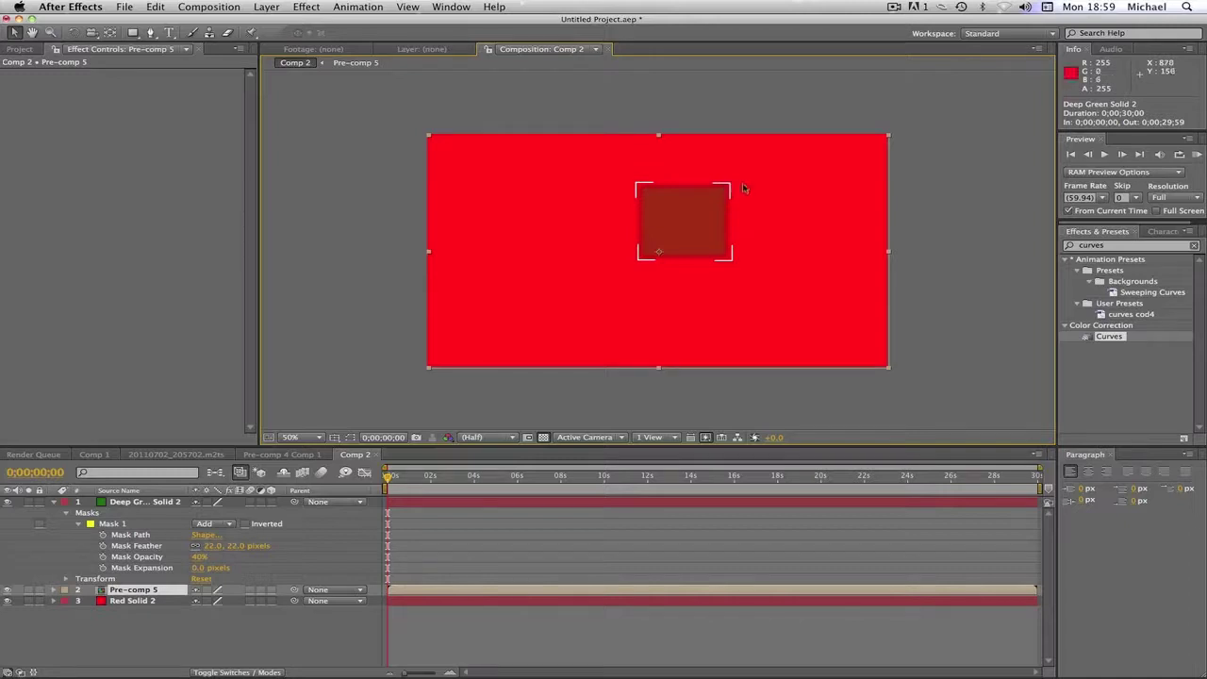
Compare the 20110702_205702.m2ts and Pre-comp 4 Comp 1 compositions, ending on 20110702_205702.m2ts.
left_click(223, 454)
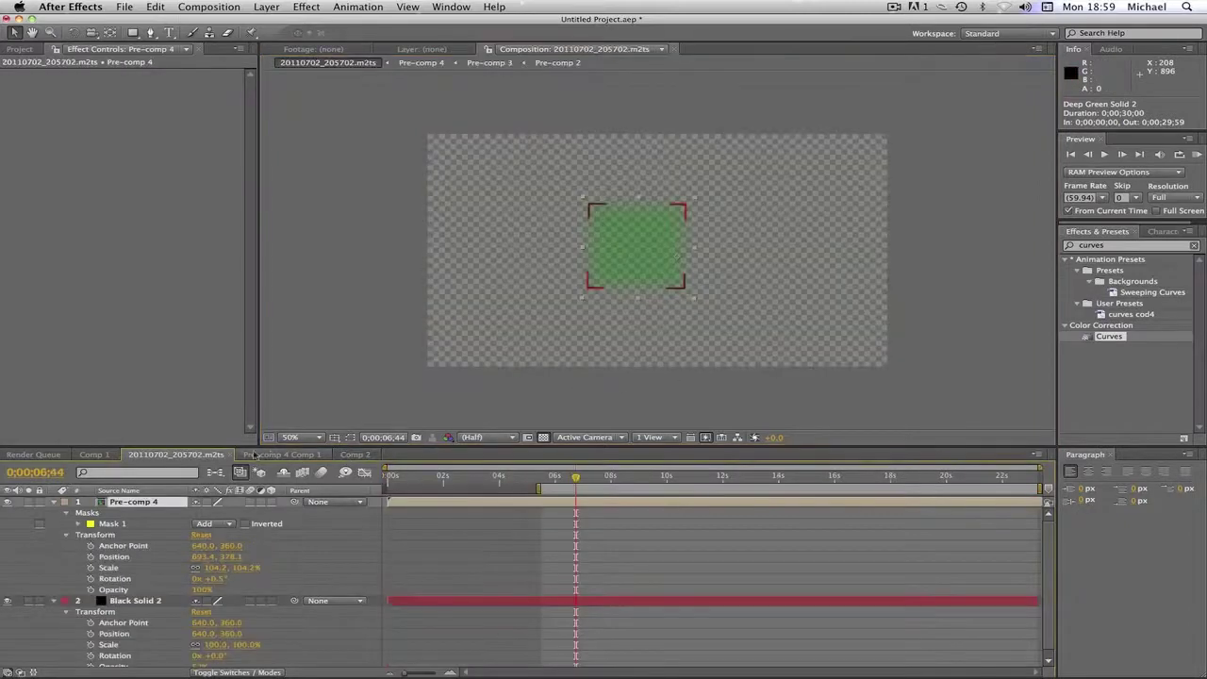
left_click(283, 455)
left_click(558, 191)
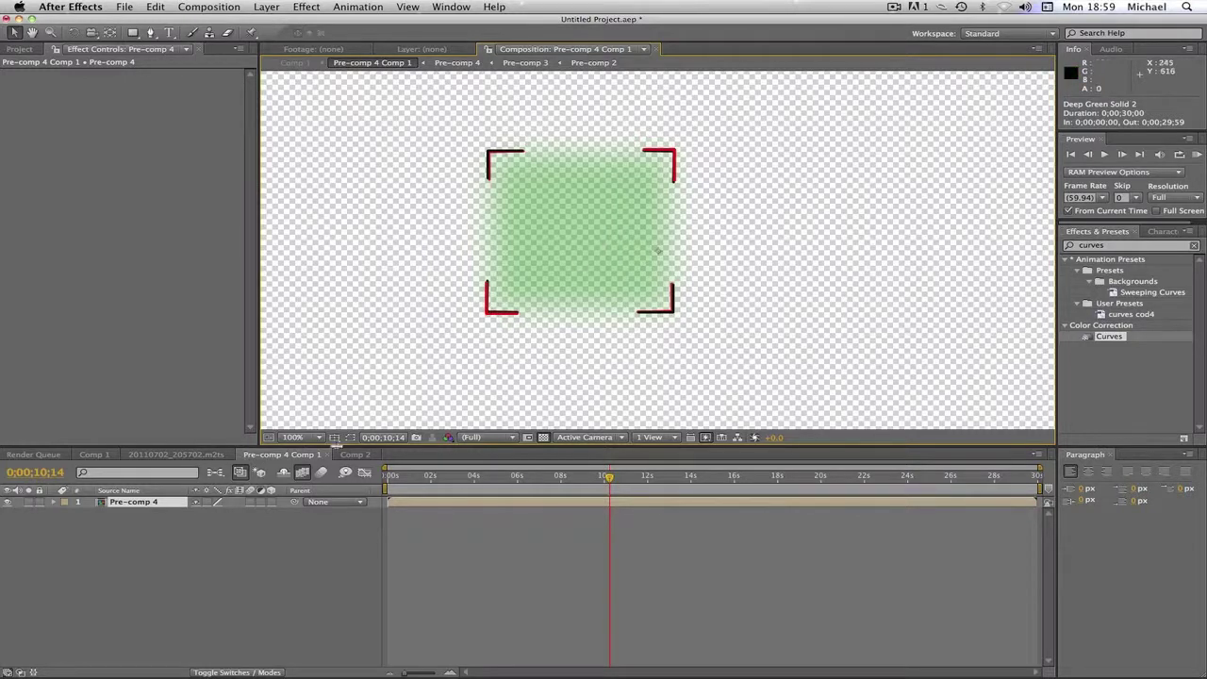
left_click(251, 456)
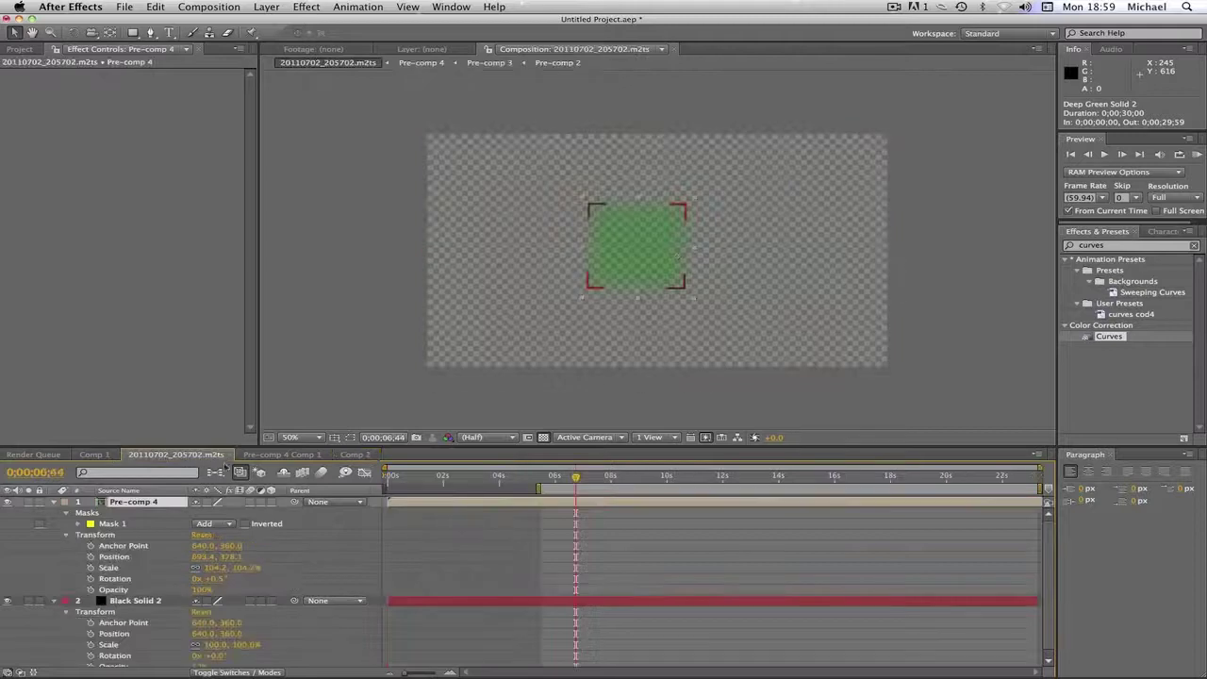